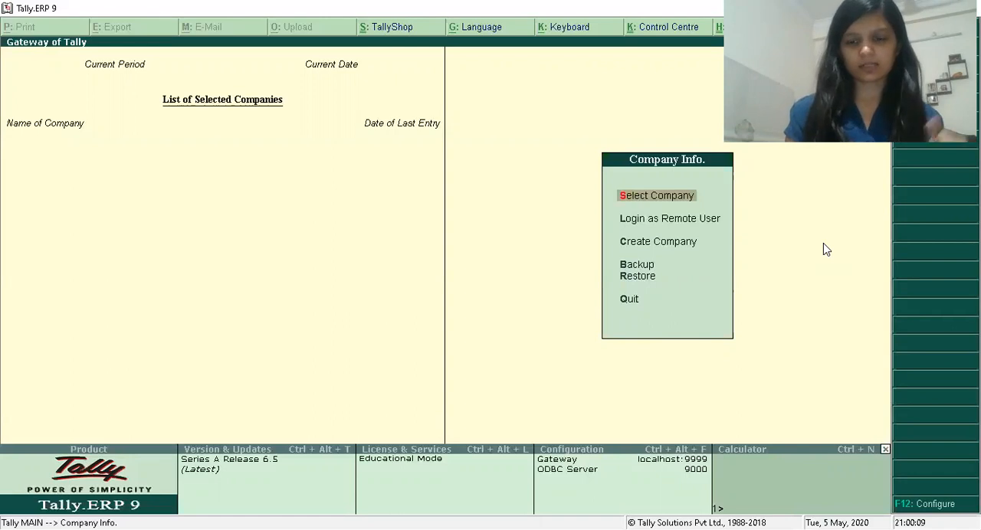
Create a company named Discount, keeping the default mailing, financial year and currency details.
key("Down")
key("Down")
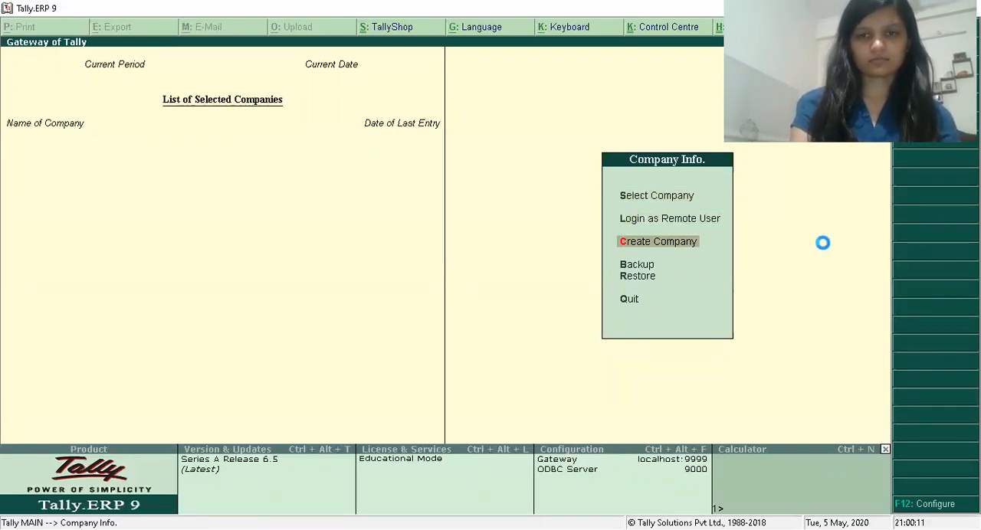
key("Return")
type("D")
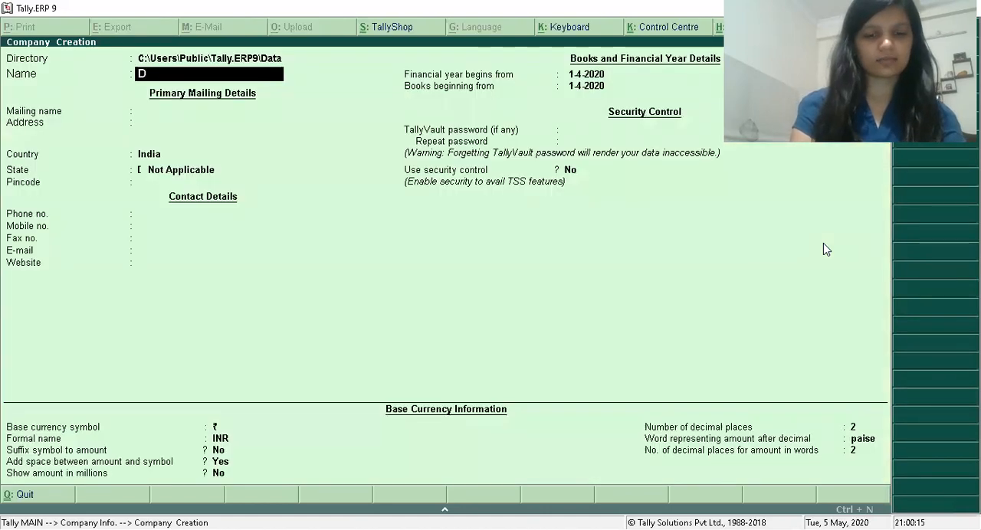
type("iscount")
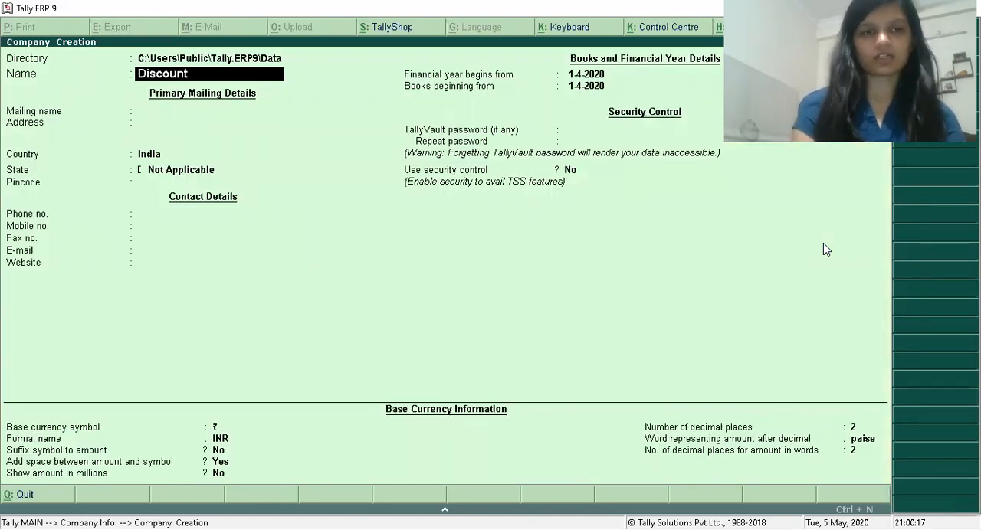
key("Return")
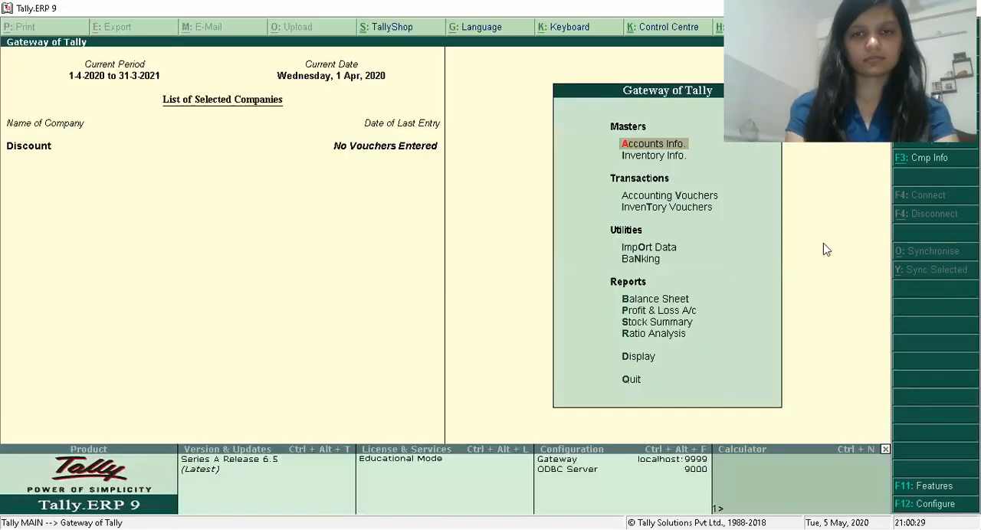
key("alt+F3")
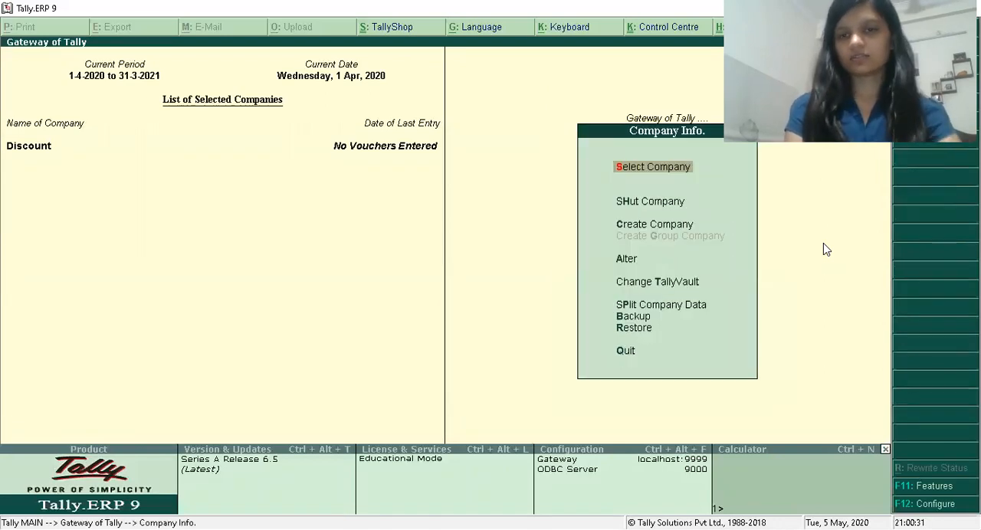
key("Down")
key("Down")
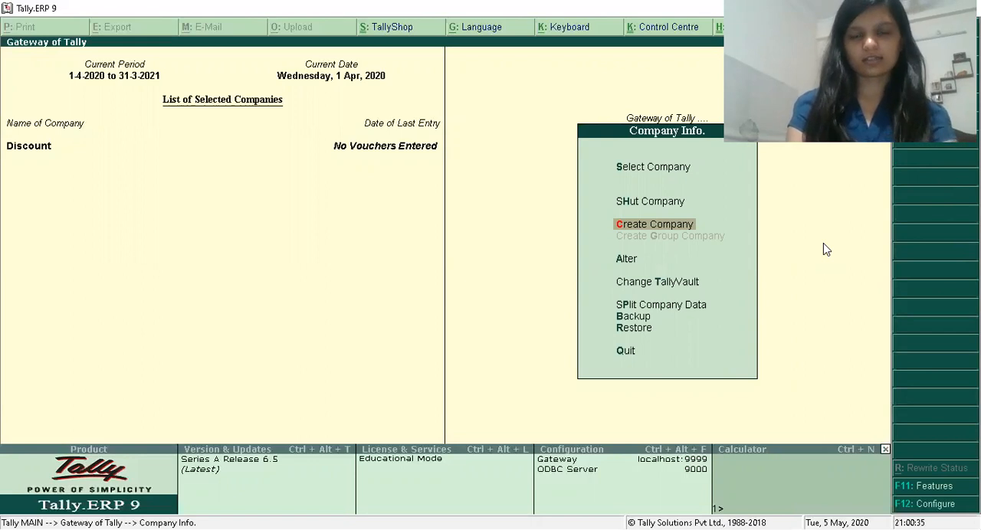
key("Escape")
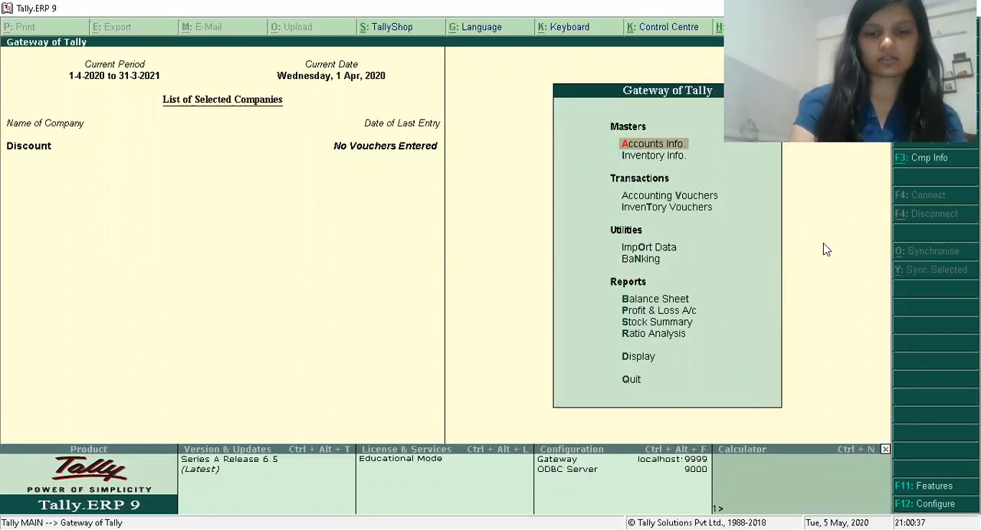
Enable Goods and Services Tax in the company's statutory and taxation features and open its GST details.
key("F11")
key("Down")
key("Down")
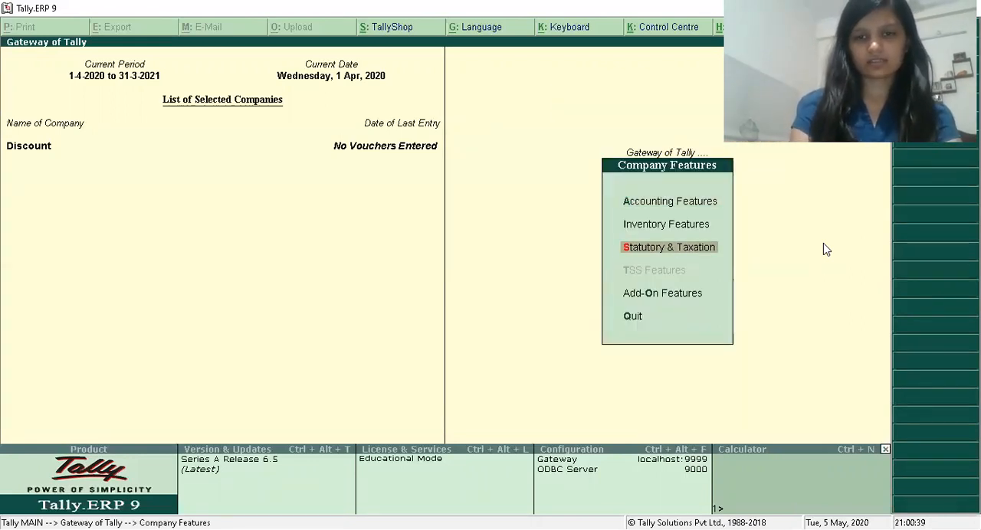
key("Return")
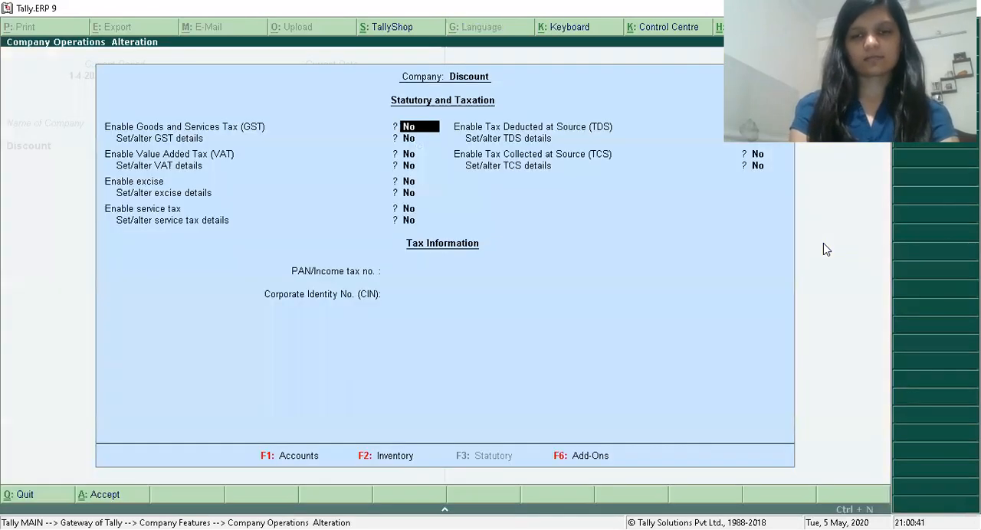
type("y")
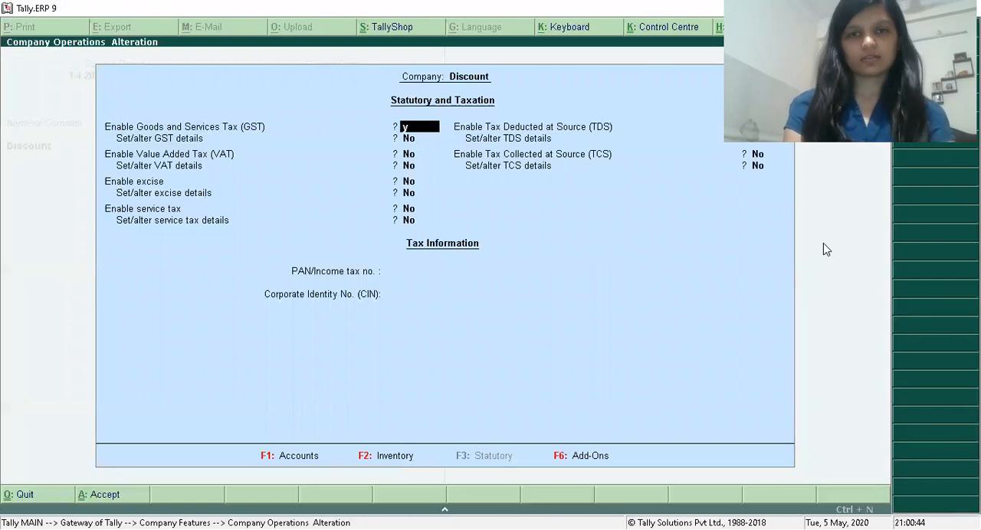
key("Return")
type("y")
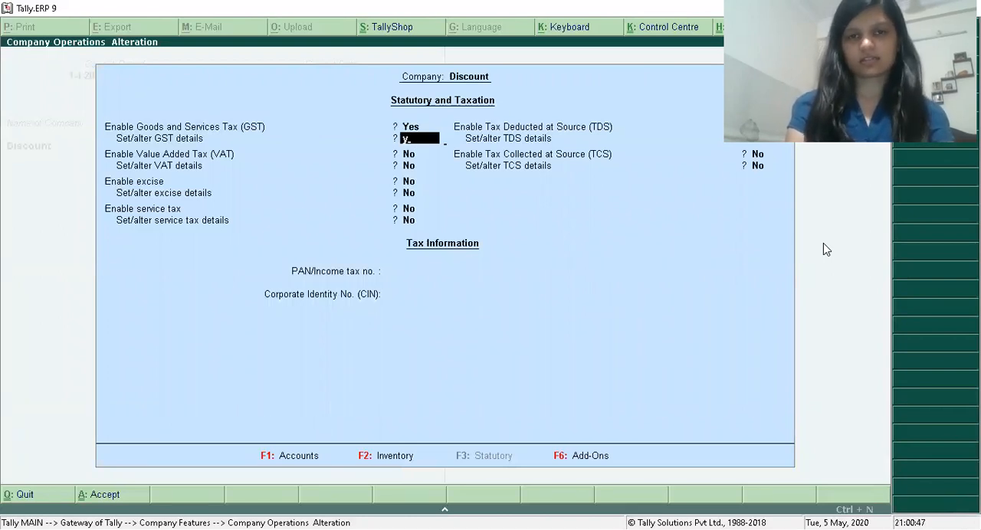
key("Return")
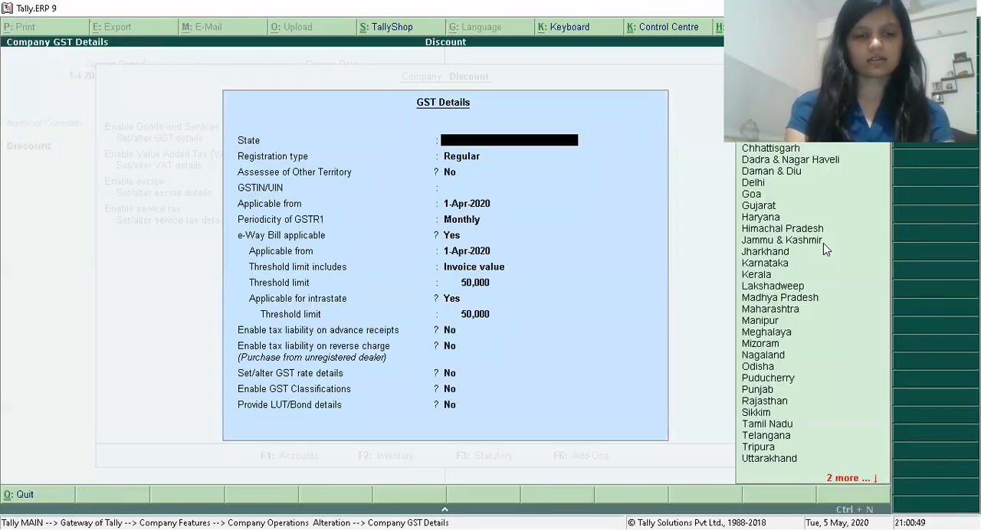
Set the GST state to Telangana with Regular registration, not an assessee of other territory, and leave the GSTIN/UIN blank.
type("Te")
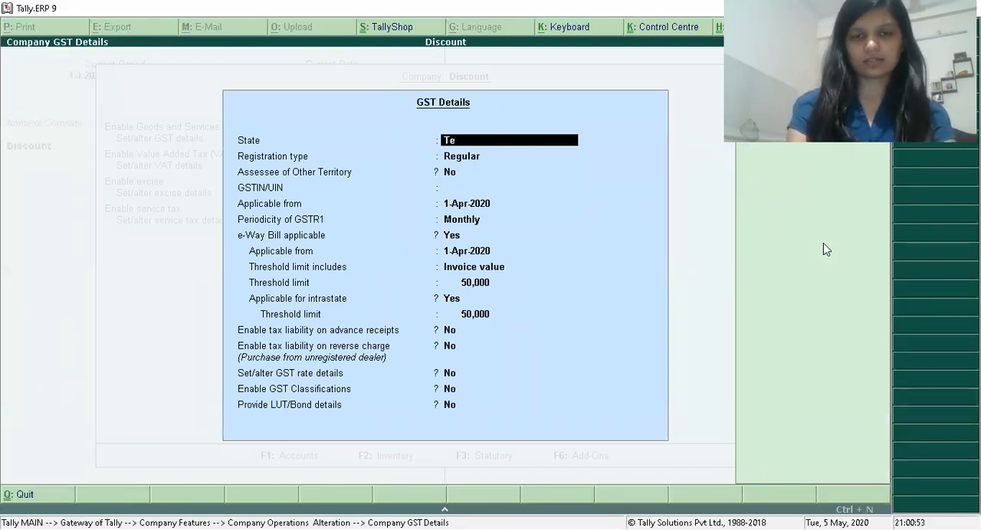
type("langana")
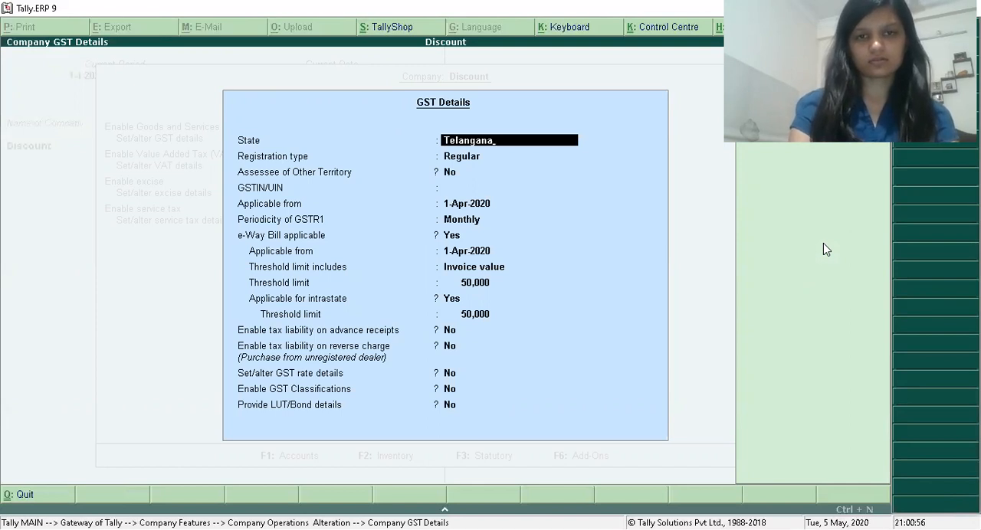
key("Return")
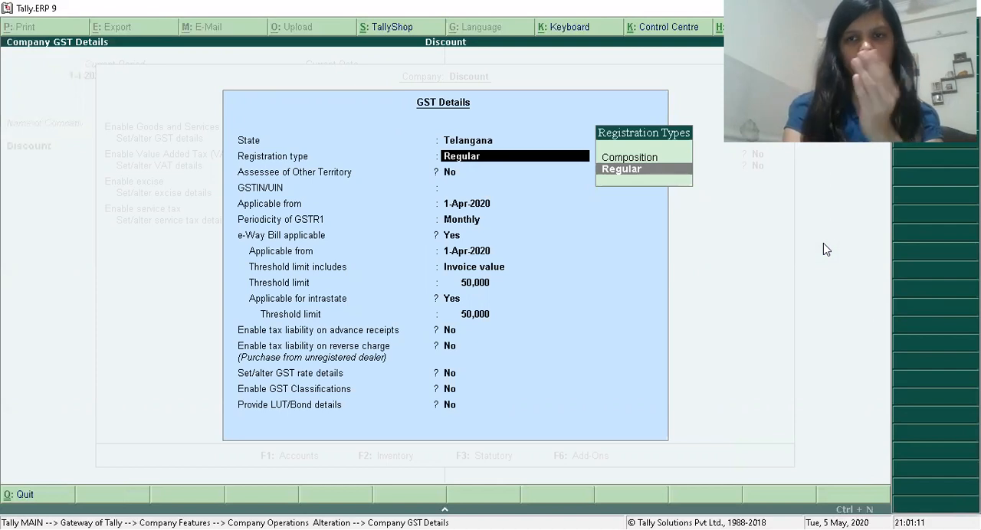
key("Return")
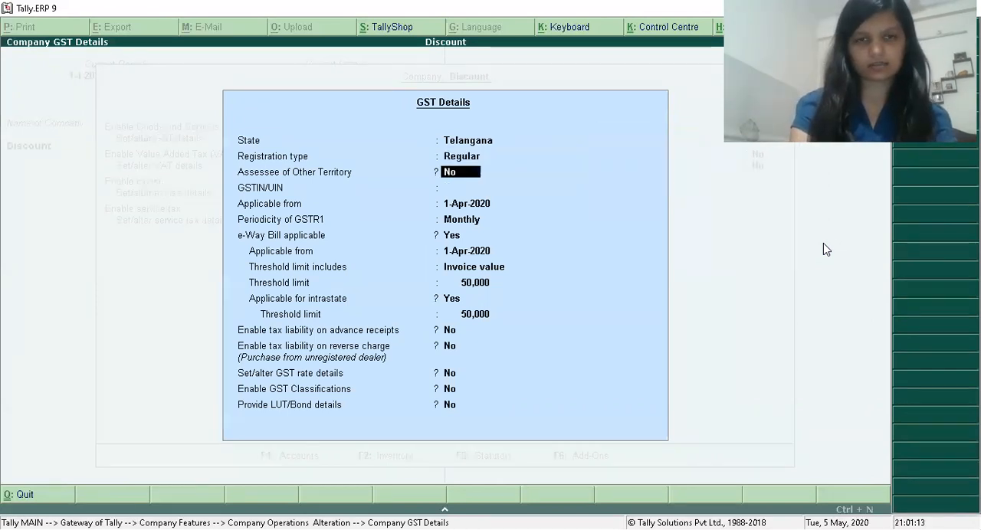
key("Return")
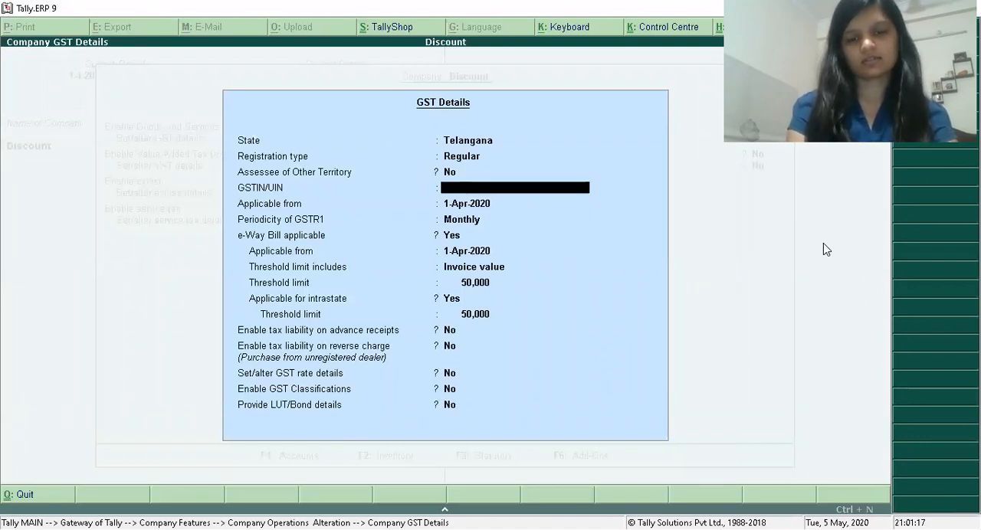
key("Return")
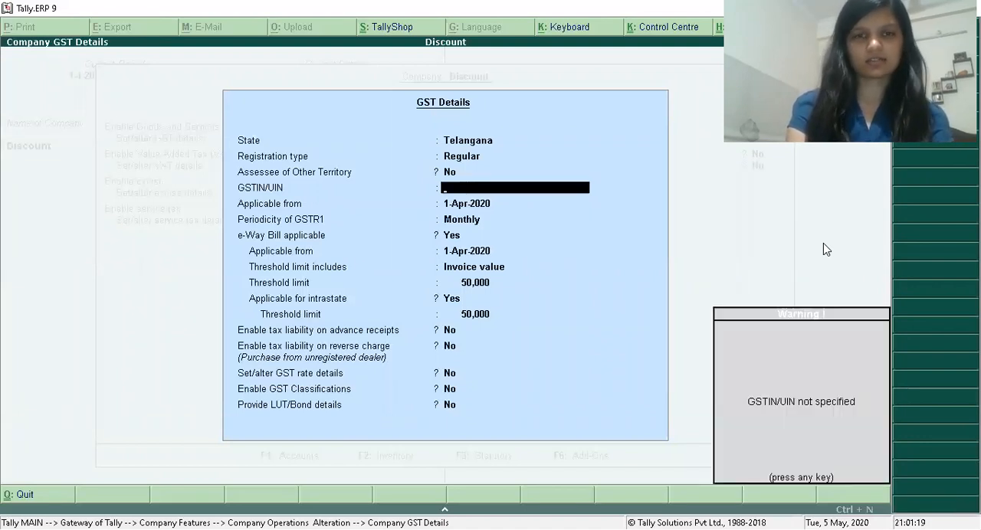
key("Return")
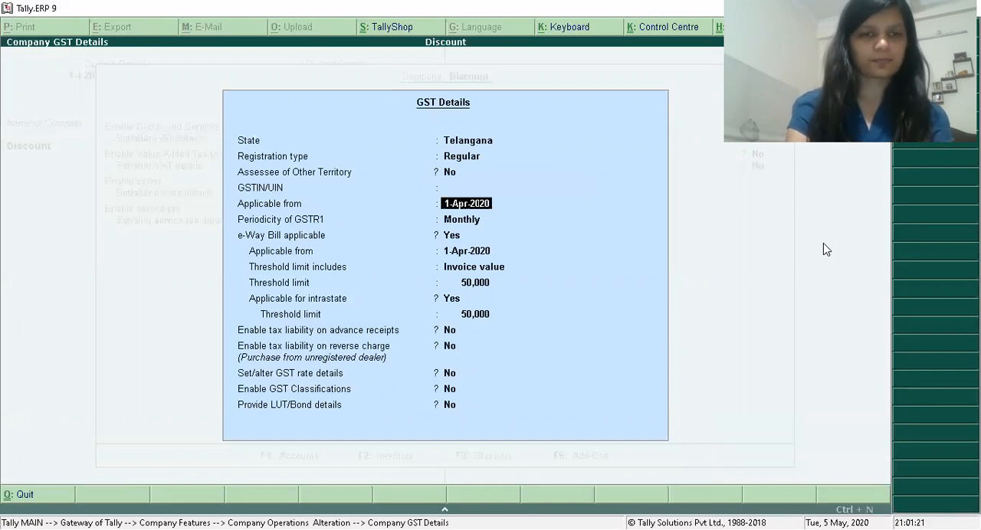
Make GST applicable from 1/7/2017 with monthly GSTR1 periodicity.
type("1/7/")
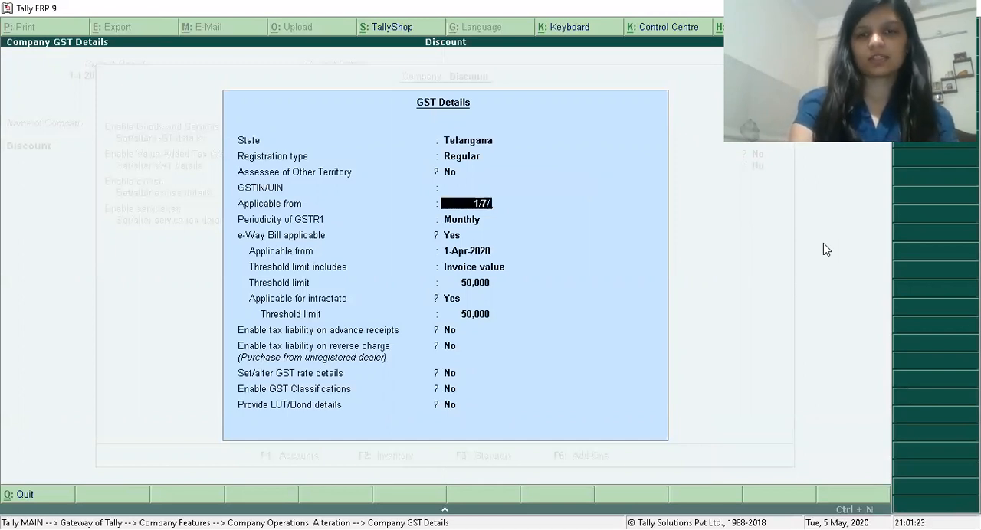
type("2017")
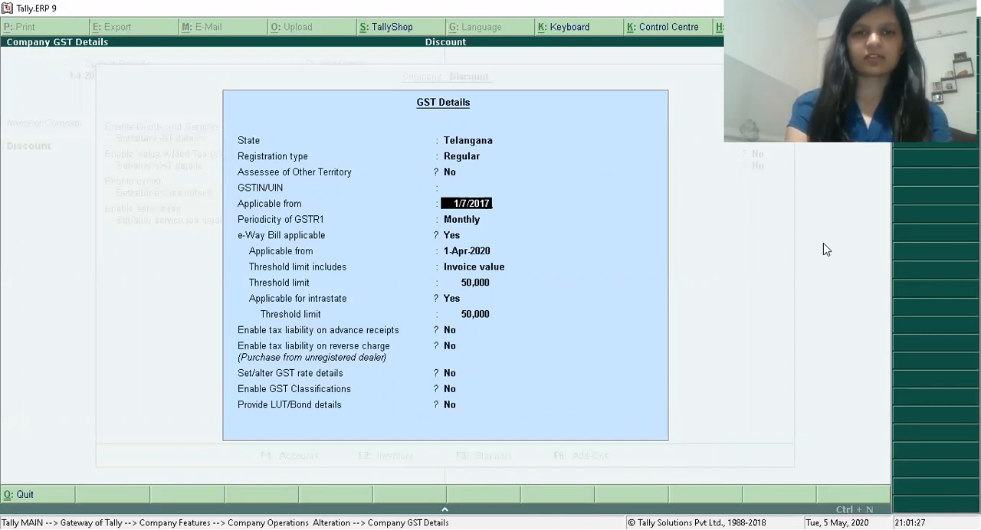
key("Return")
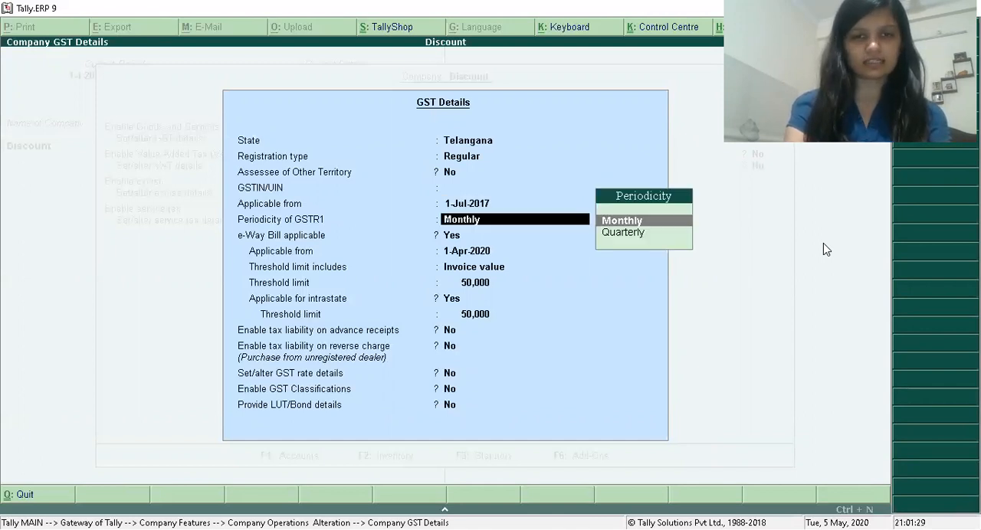
key("Return")
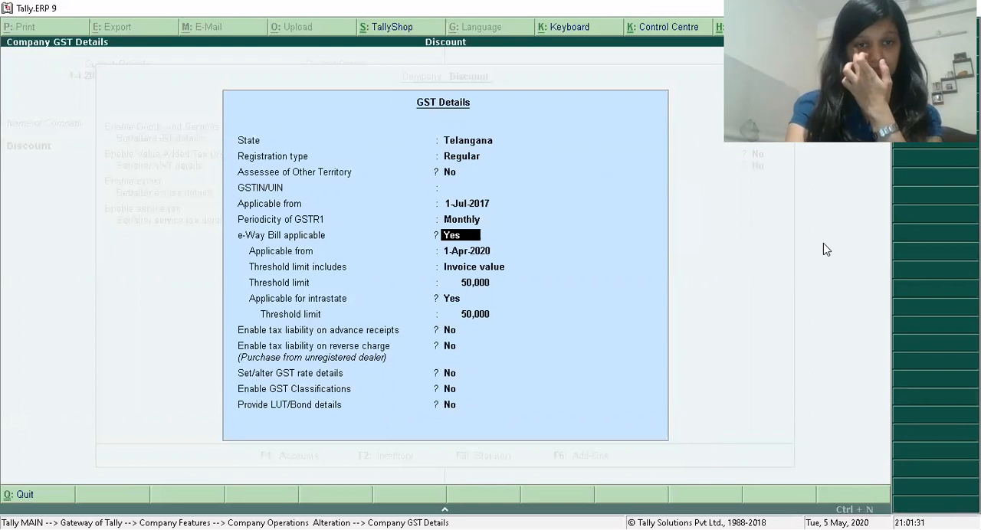
Set e-Way Bill applicable to No, keep the remaining GST options at No, and save the statutory and taxation settings.
type("n")
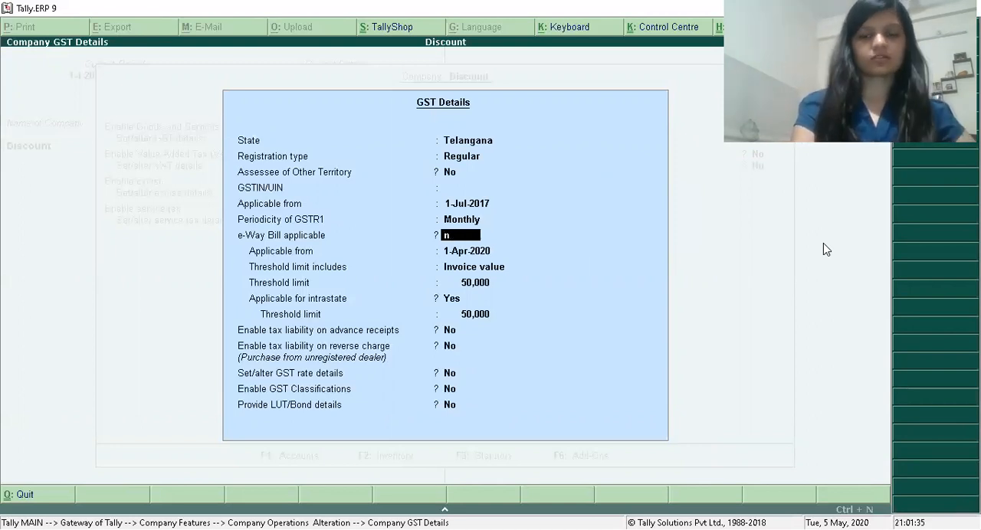
key("Return")
key("Return")
key("Return")
key("Return")
key("Return")
key("Return")
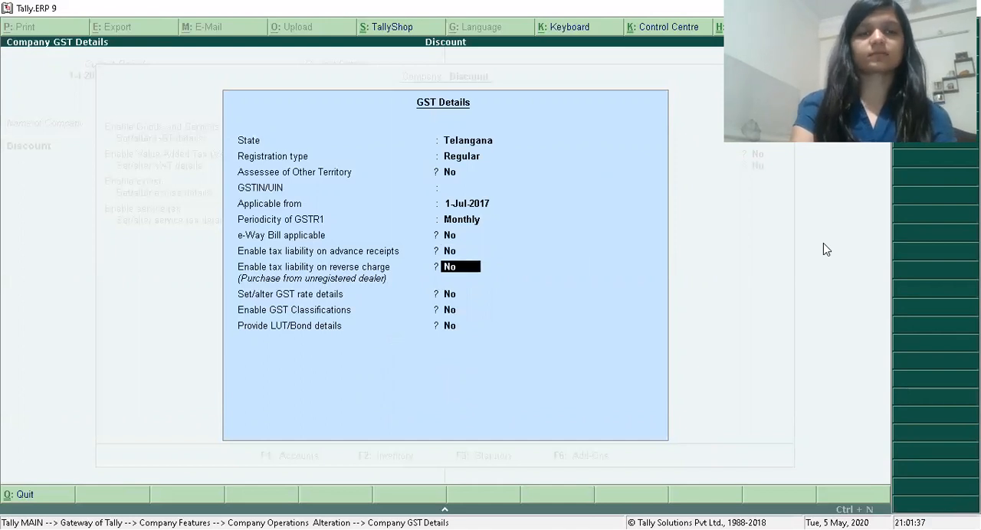
key("Return")
key("Return")
key("Return")
key("Return")
key("Return")
key("Return")
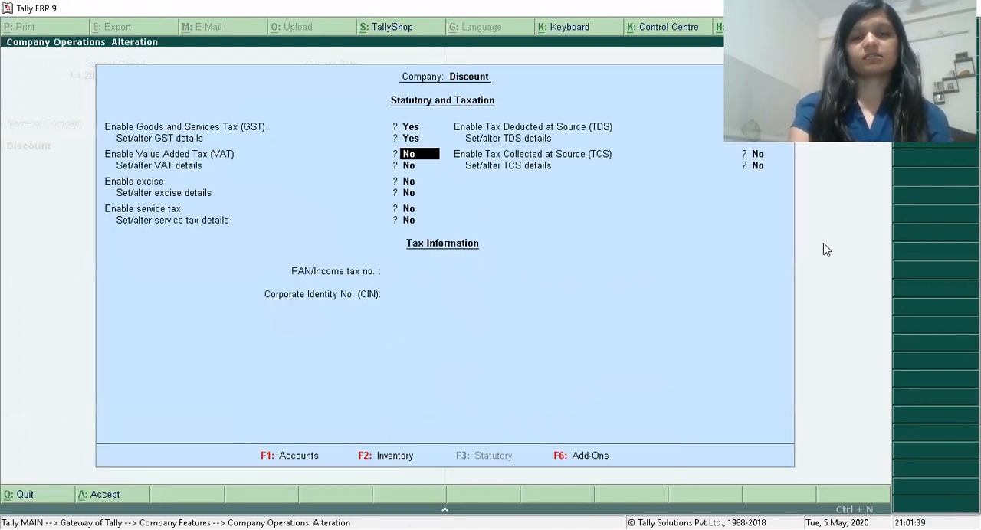
key("Return")
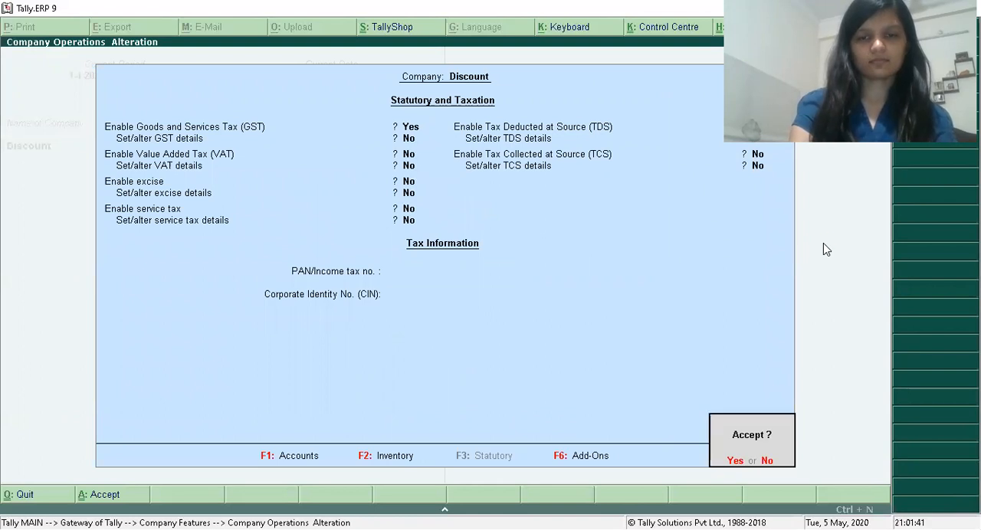
left_click(822, 243)
Start a new single ledger named Capital under the Capital Account group, keeping the default mailing details.
key("Return")
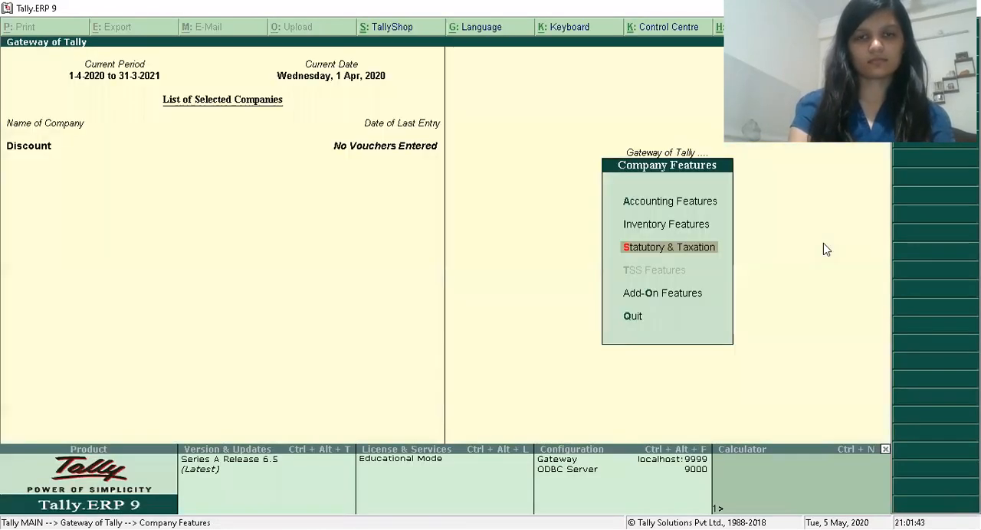
key("Escape")
key("Return")
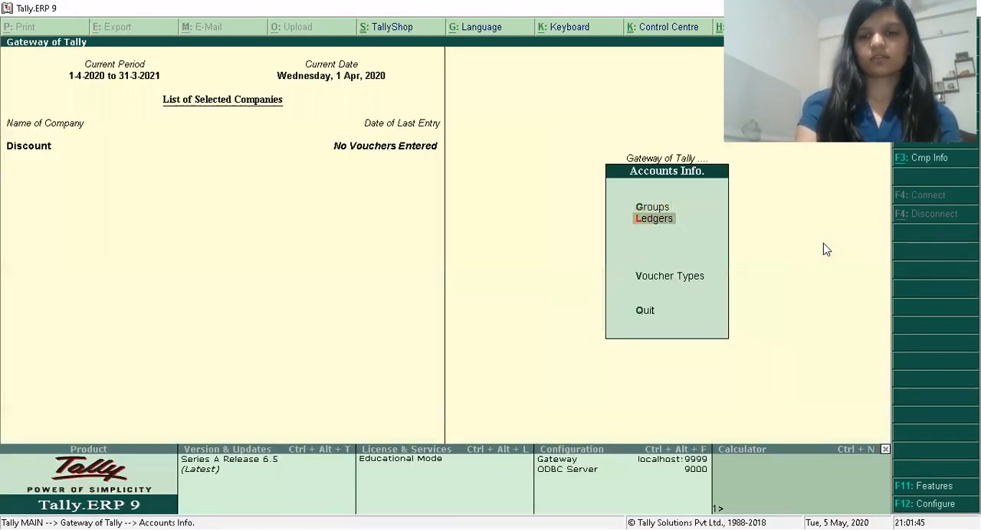
key("Return")
left_click(823, 243)
key("Return")
type("Capital")
key("Return")
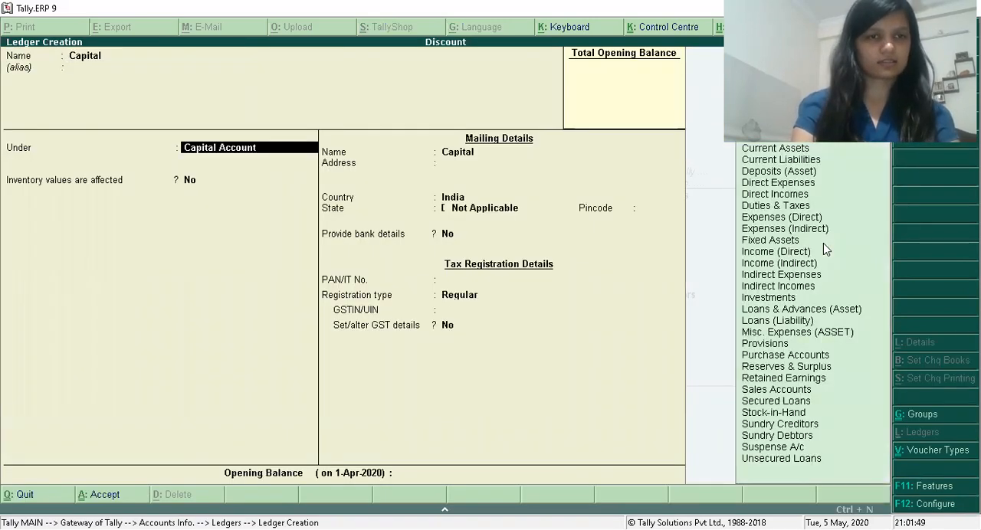
Give the Capital ledger an opening balance of 10,00,000 and save it.
key("Return")
key("Return")
key("Return")
key("Return")
key("Return")
key("Return")
key("Return")
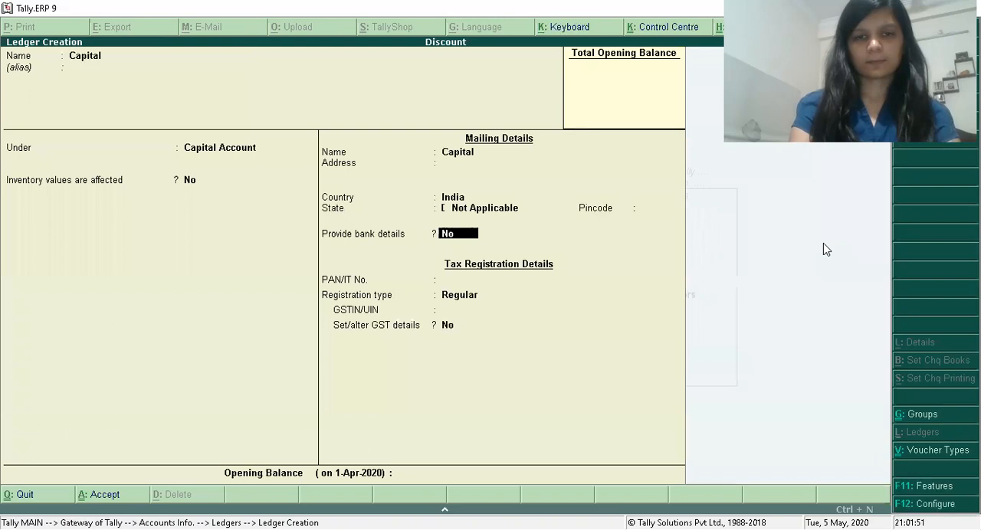
key("Return")
key("Return")
key("Return")
key("Return")
key("Return")
type("10,00,000")
key("Return")
key("Return")
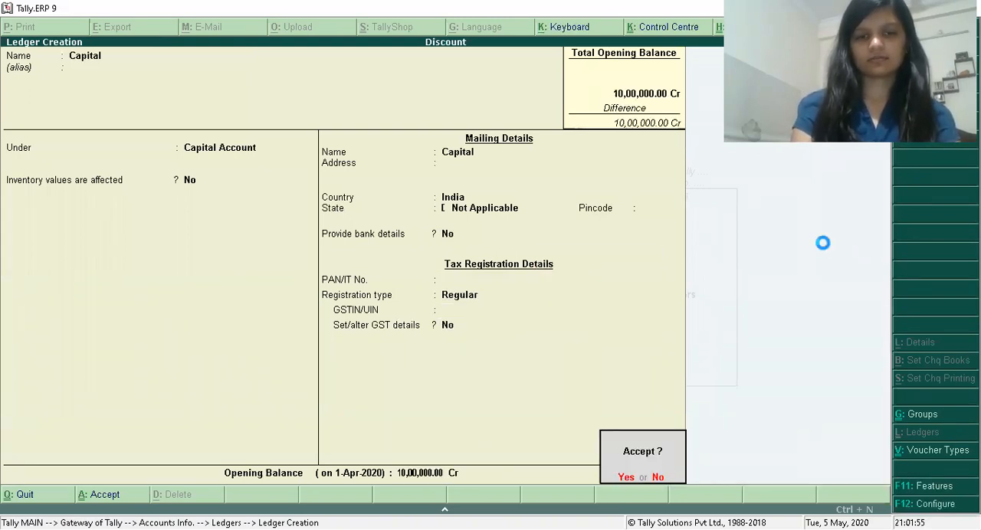
Name the new ledger Cash in Hand and place it under the Cash-in-Hand group.
key("Return")
type("Ca")
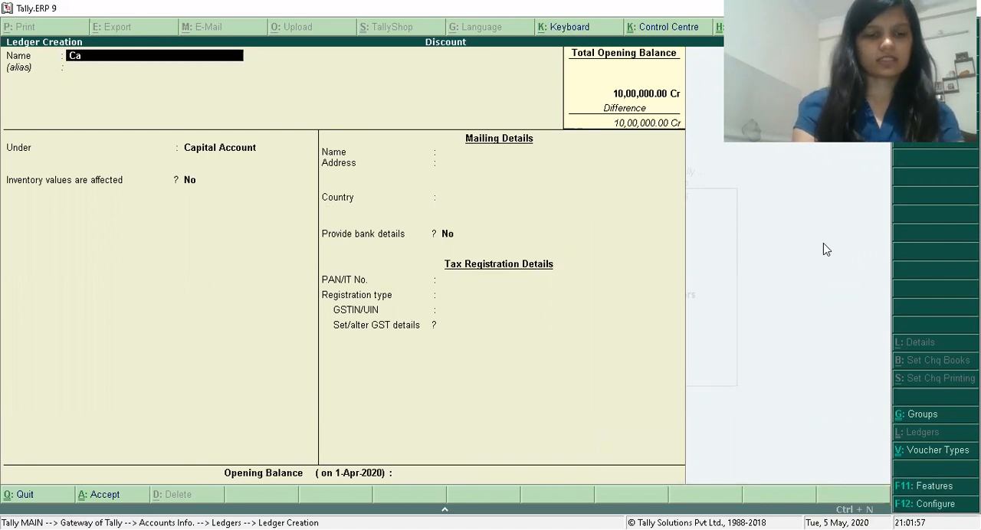
type("sh in Hand")
key("Return")
type("Ca")
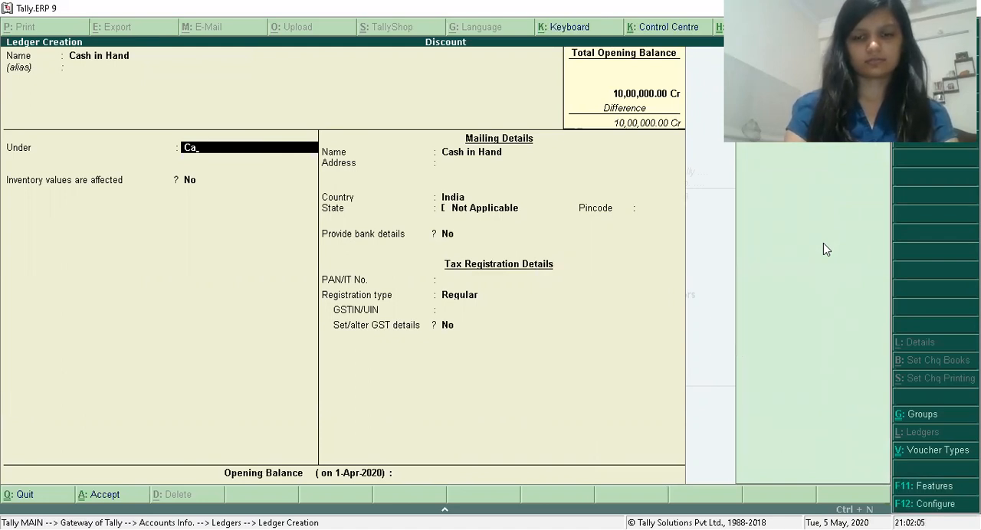
key("Return")
key("BackSpace")
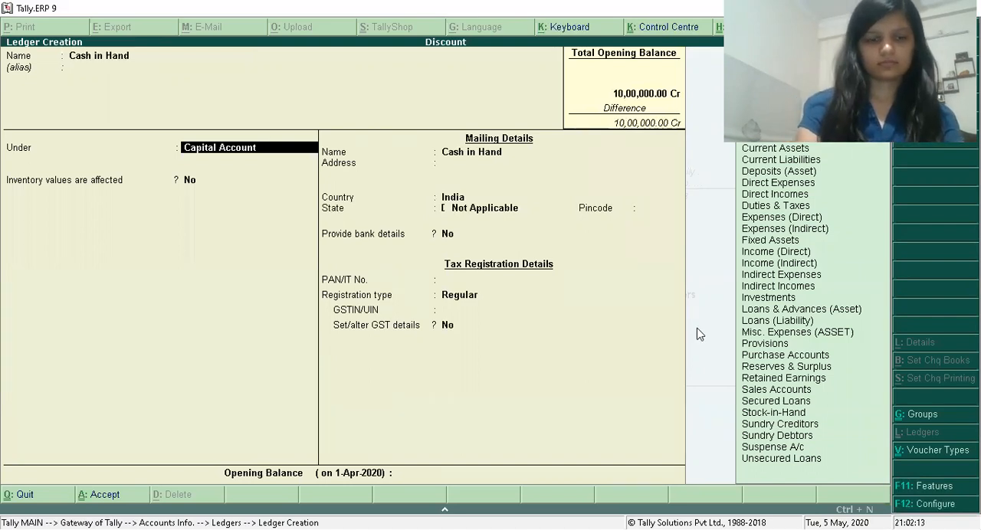
type("Ca")
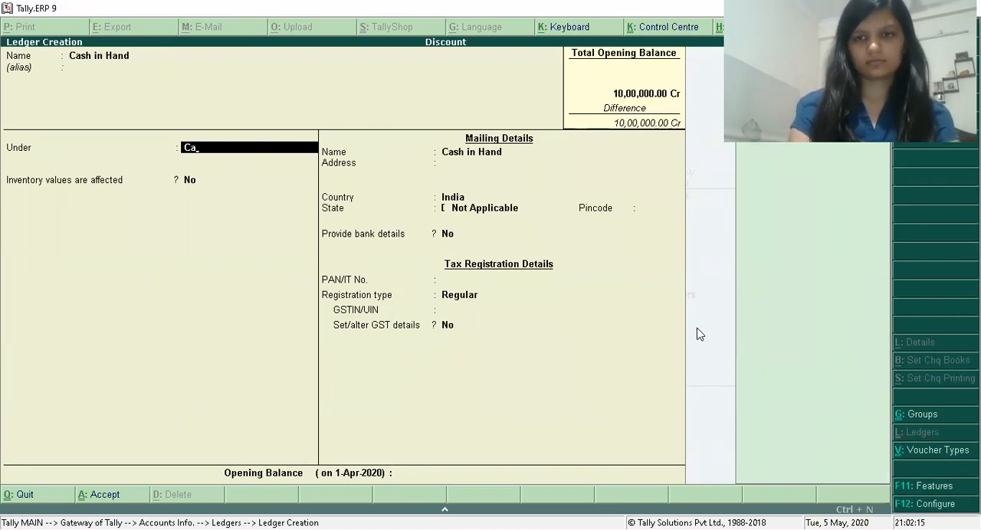
key("Return")
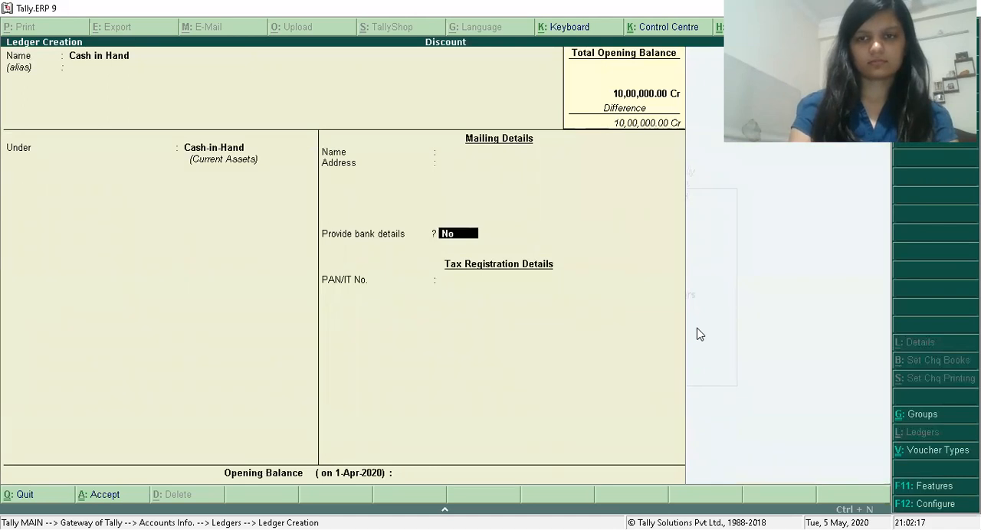
Keep bank details at No, give the Cash in Hand ledger an opening balance of 4,00,000, and save it.
key("Return")
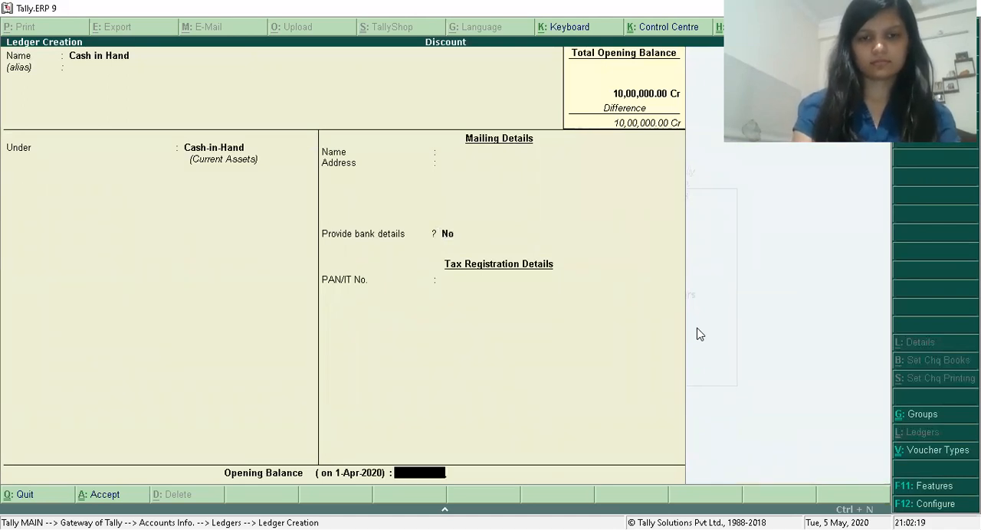
type("400000")
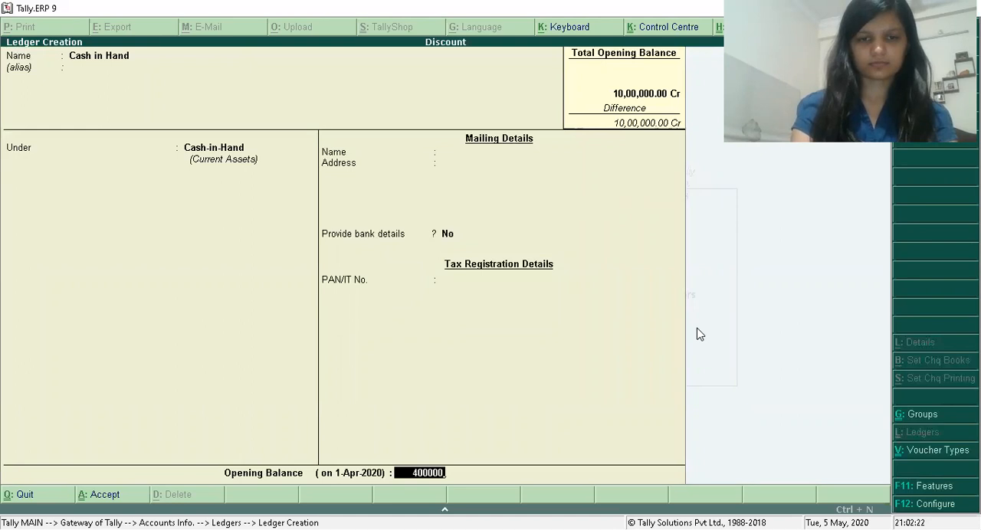
key("Return")
key("Return")
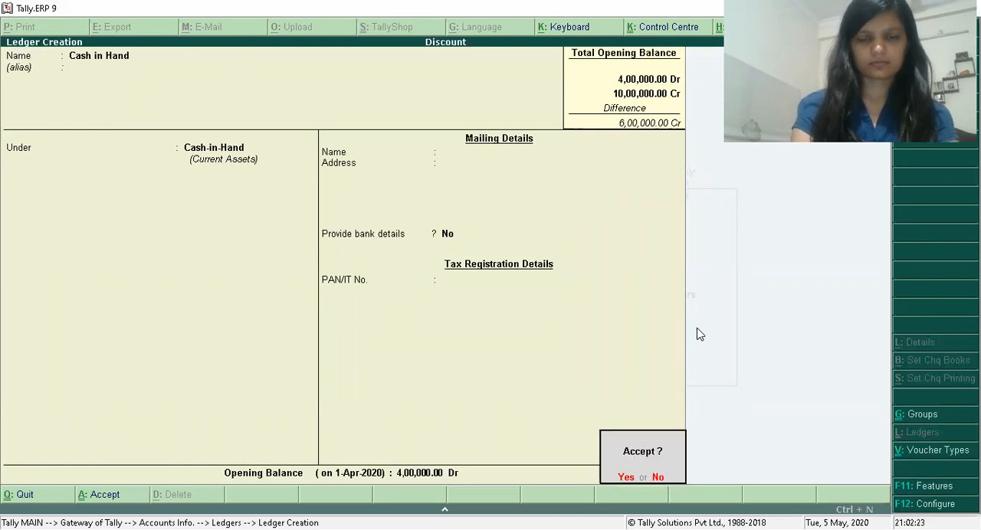
key("Return")
Start a ledger named Bank under Bank Accounts, keeping the default bank and mailing details and leaving GSTIN/UIN blank.
type("Bank")
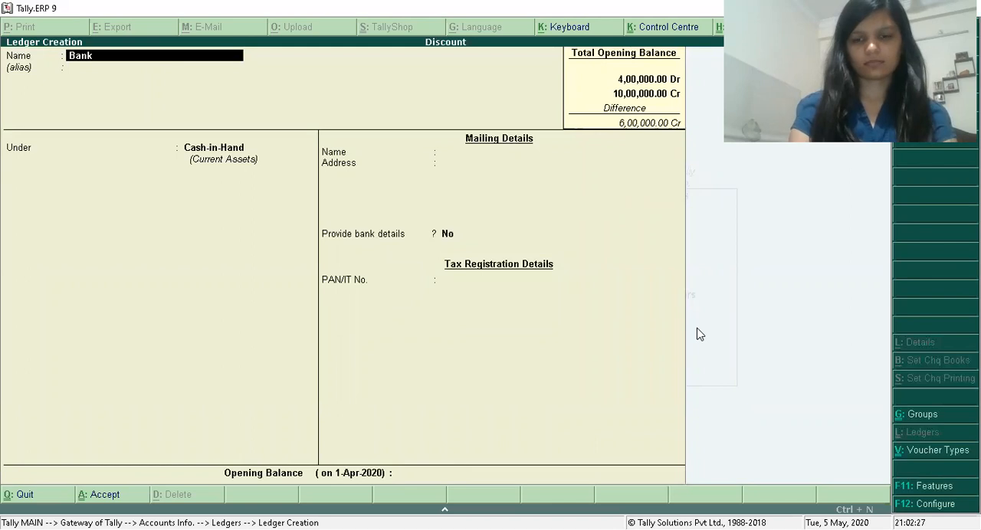
key("Return")
key("Return")
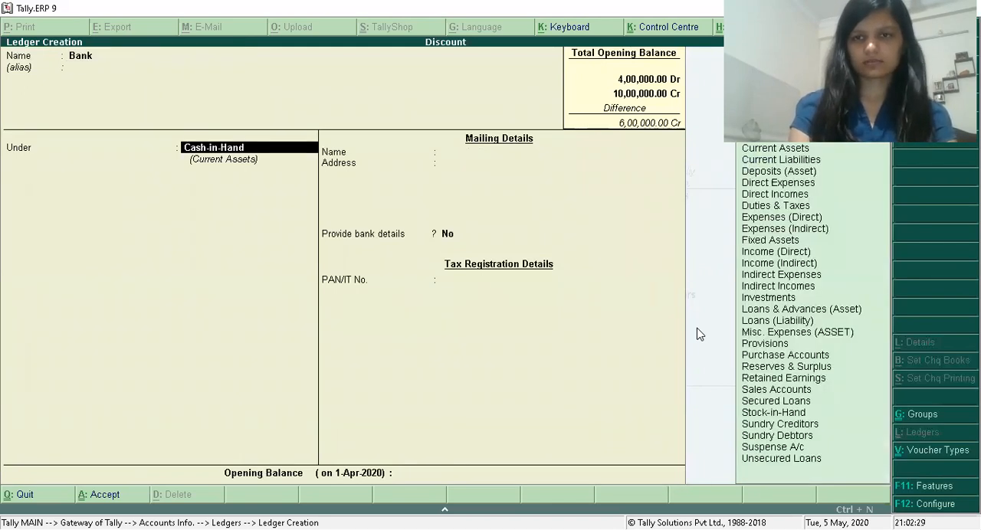
type("B")
key("Return")
key("Return")
key("Return")
key("Return")
key("Return")
key("Return")
key("Return")
key("Return")
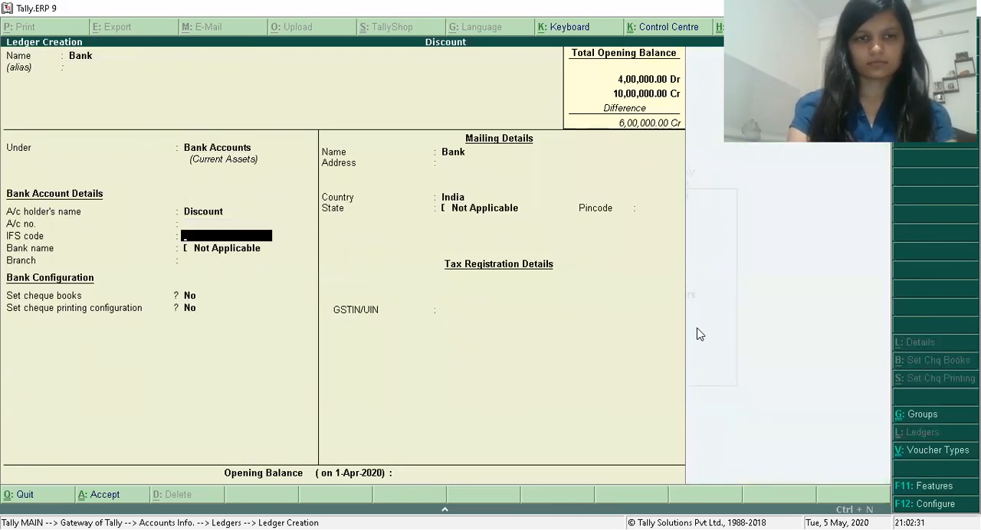
key("Return")
key("Return")
key("Return")
key("Return")
key("Return")
key("Return")
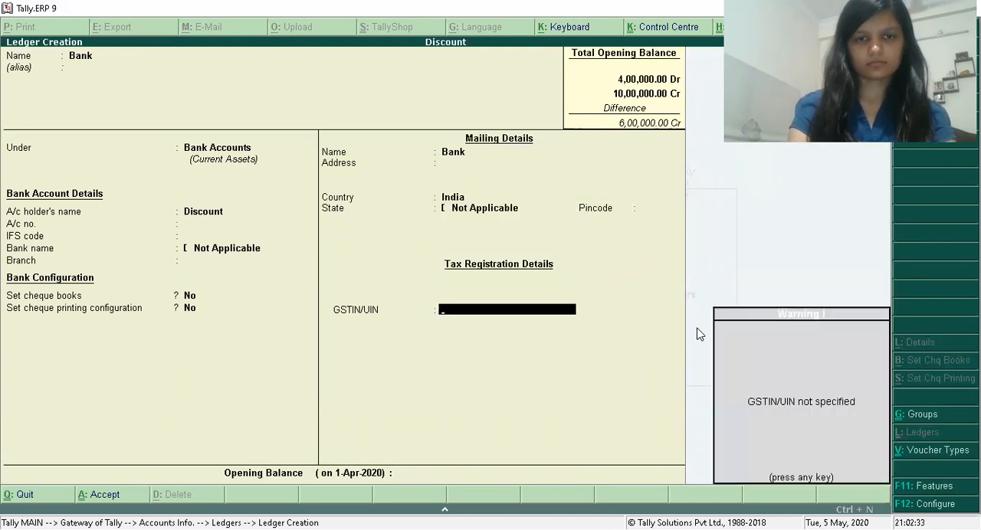
Give the Bank ledger an opening balance of 6,00,000 and save it.
type("3000")
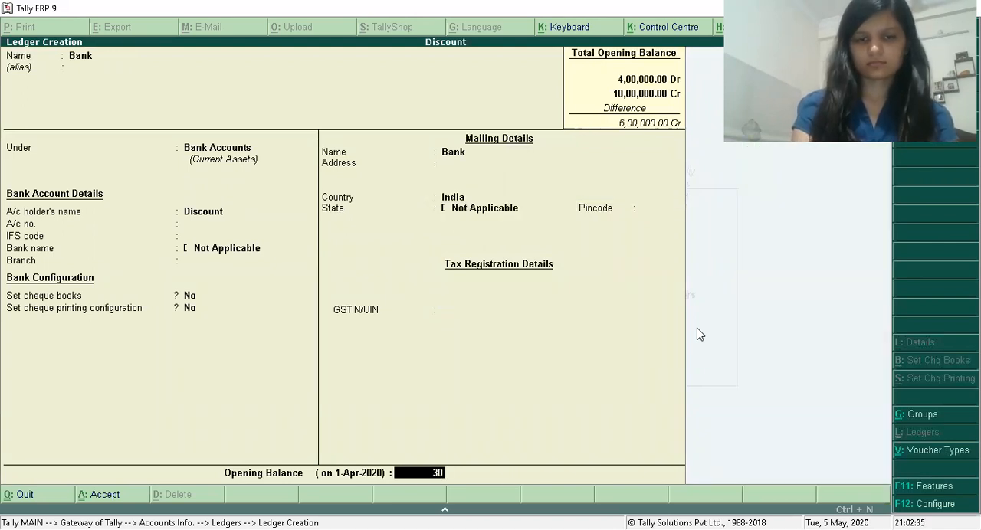
key("BackSpace")
key("BackSpace")
key("BackSpace")
key("BackSpace")
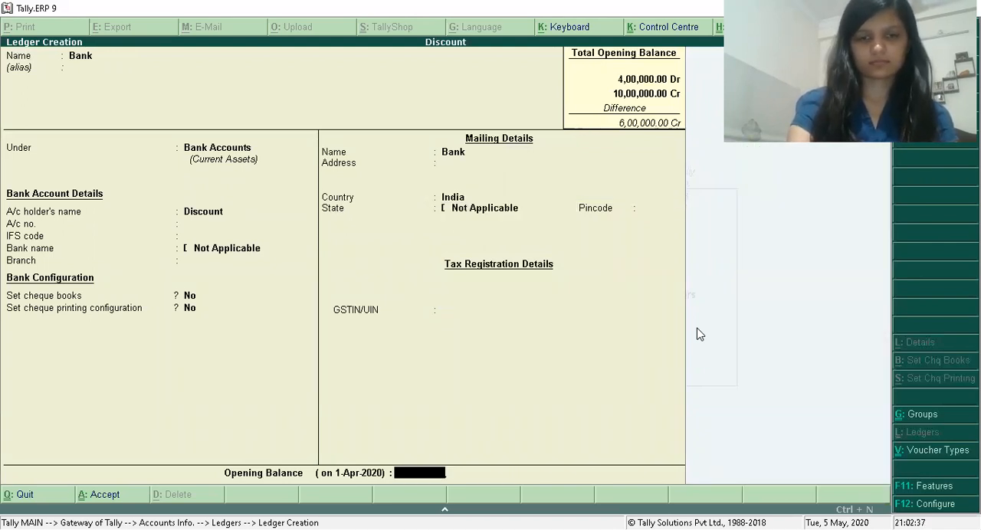
type("600000")
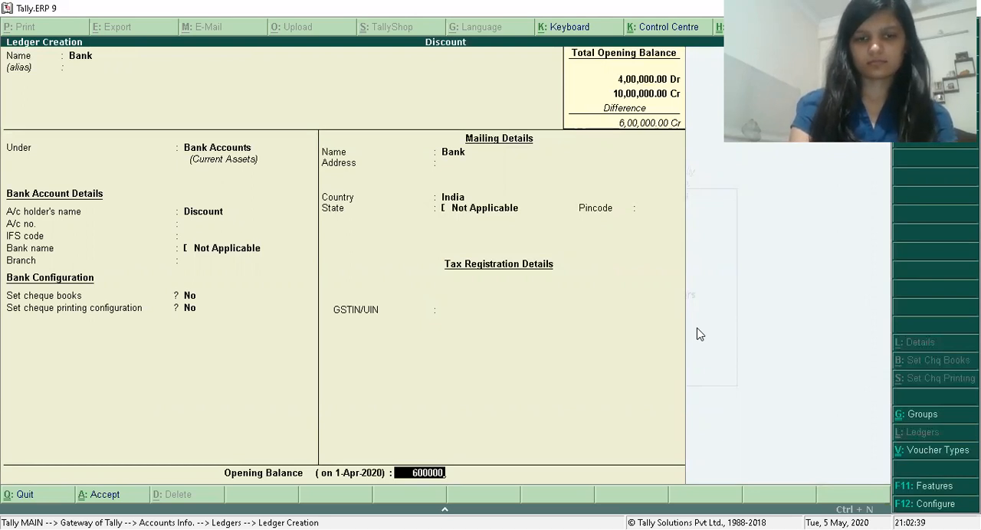
key("Return")
key("Return")
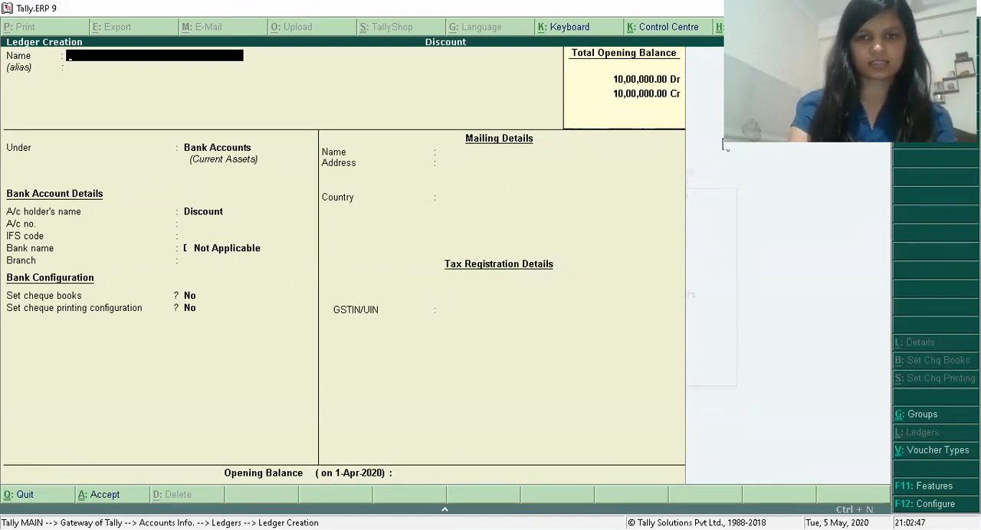
Create a ledger named Purchase under Purchase Accounts with the default settings and no opening balance, and save it.
type("Purcja")
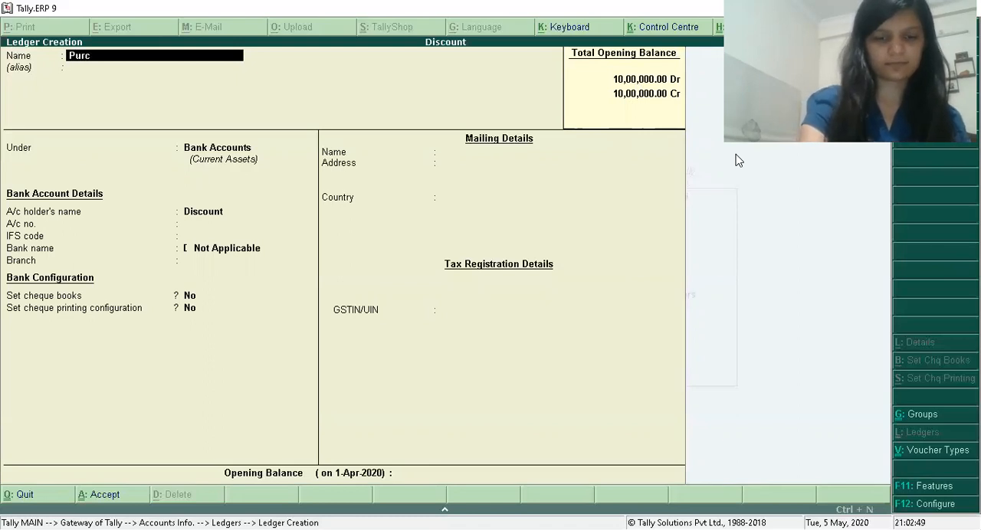
key("BackSpace")
type("hase")
key("Return")
key("Return")
type("Pu")
key("Return")
key("Return")
key("Return")
key("Return")
key("Return")
key("Return")
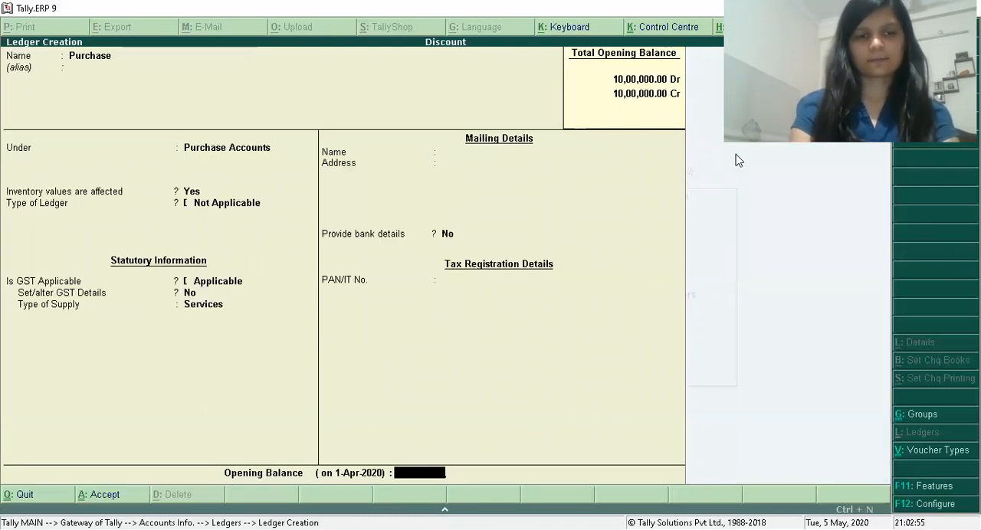
key("Return")
key("Return")
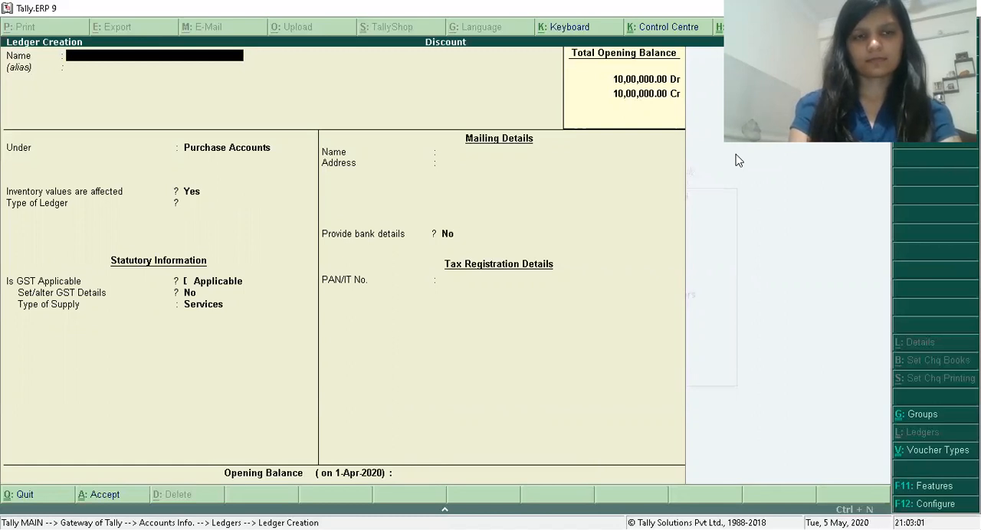
Leave ledger creation and bring up the list of single ledgers for alteration.
key("Escape")
key("Down")
key("Down")
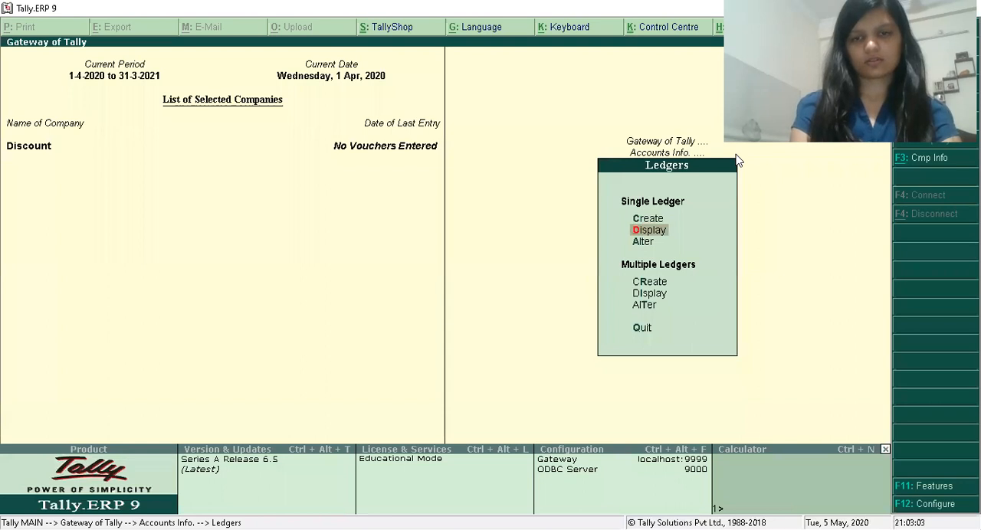
key("Return")
key("Down")
key("Down")
key("Down")
key("Down")
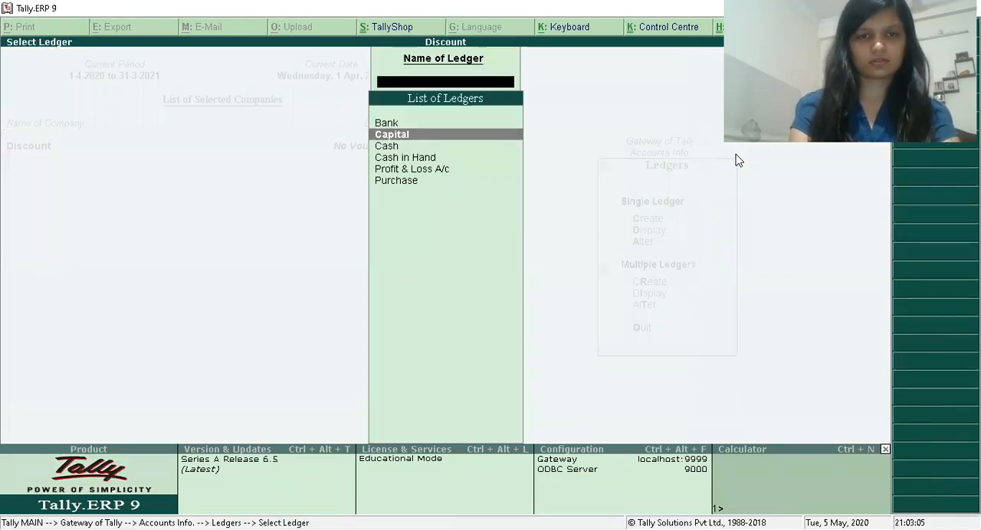
key("Return")
key("Escape")
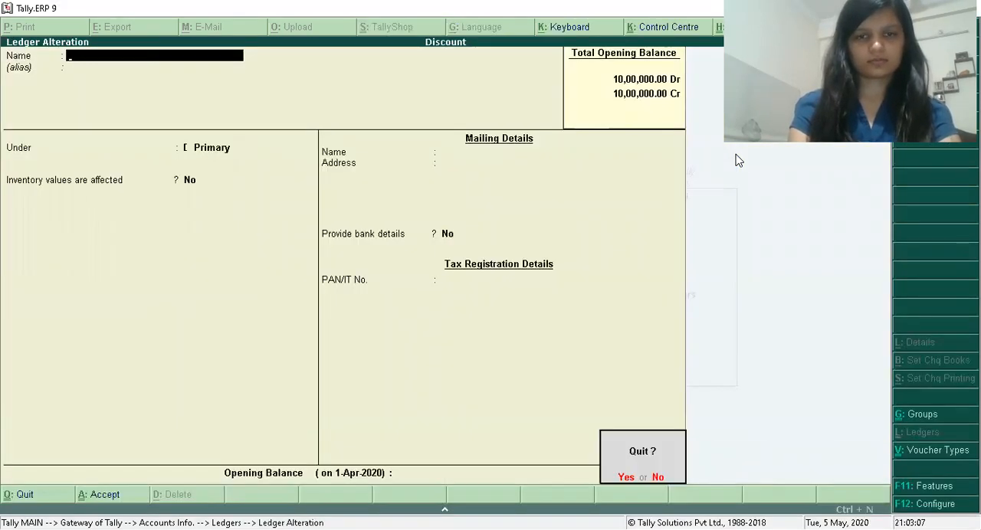
key("y")
Alter the Purchase ledger so that its type of supply is Goods, and save the change.
key("Down")
key("Return")
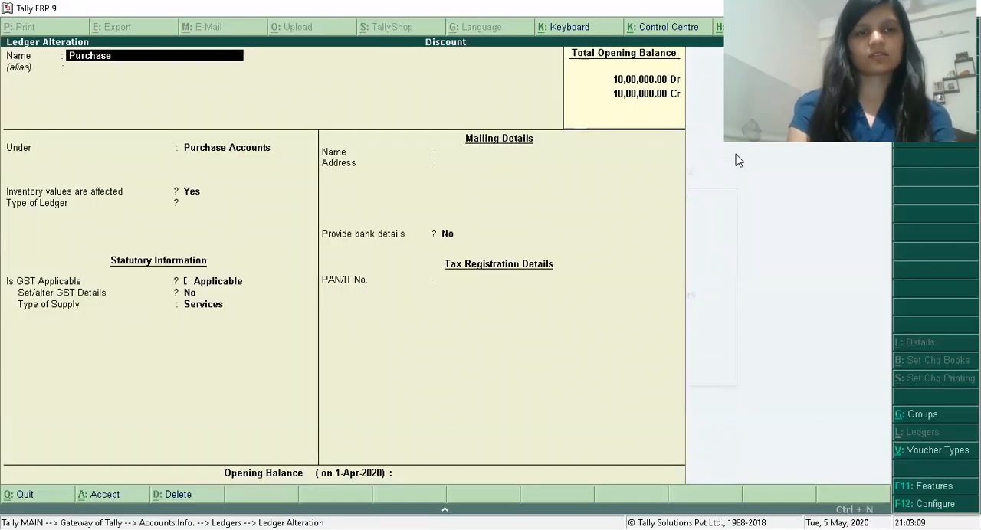
key("Return")
key("Return")
key("Return")
key("Return")
key("Return")
key("Return")
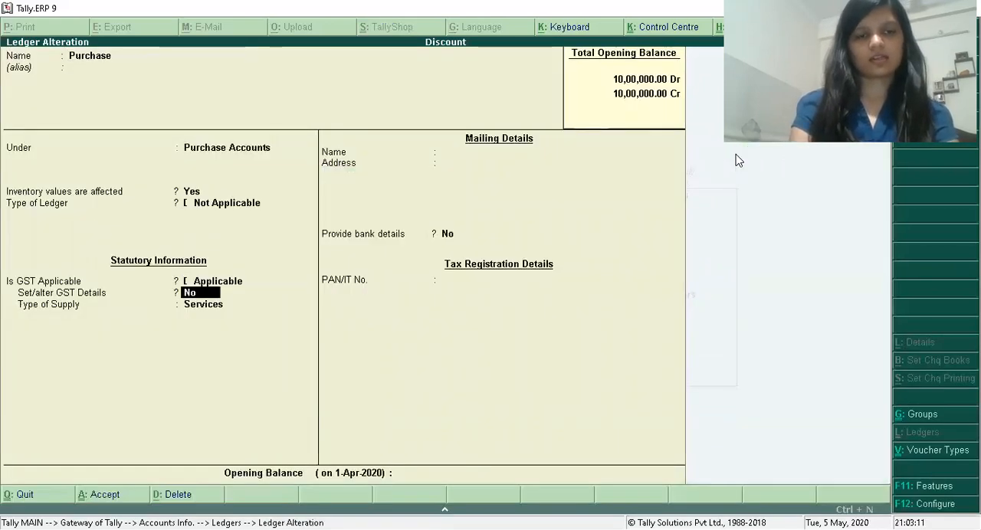
key("Return")
key("Up")
key("Return")
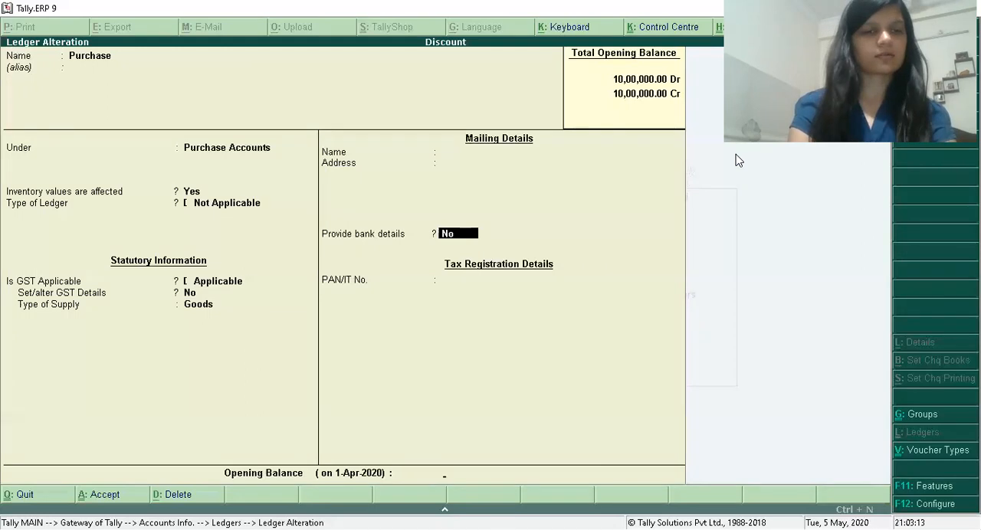
key("Return")
key("y")
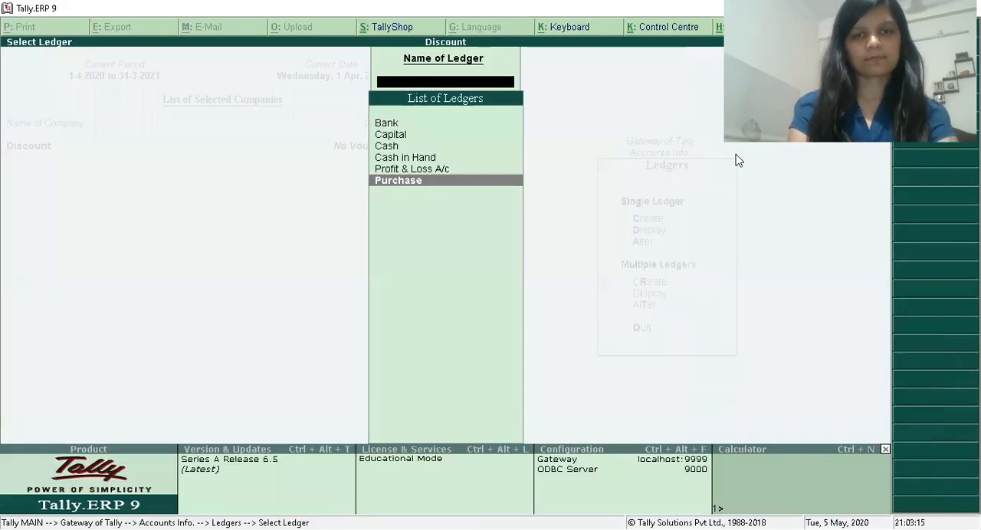
Return to single ledger creation and start a ledger named Sales under Sales Accounts.
key("Escape")
key("Up")
key("Up")
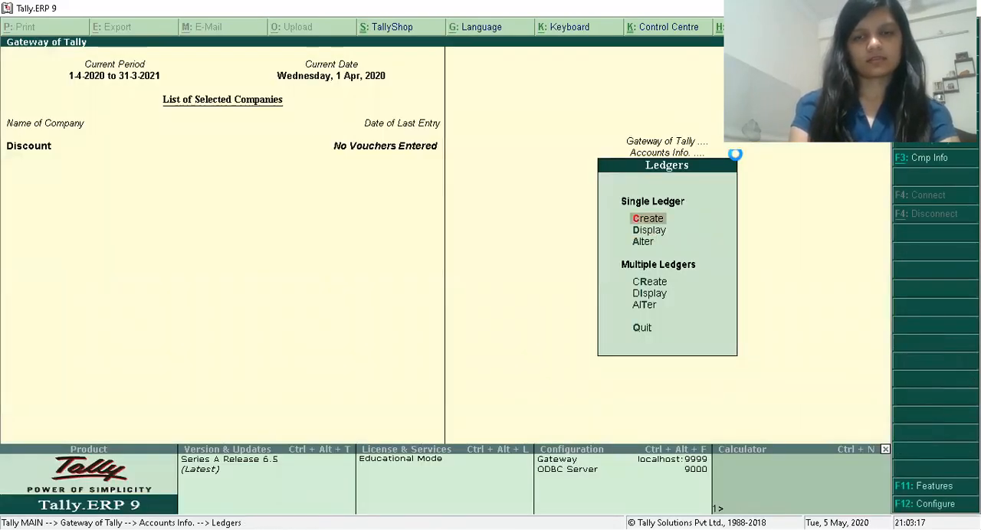
key("Return")
type("Sales")
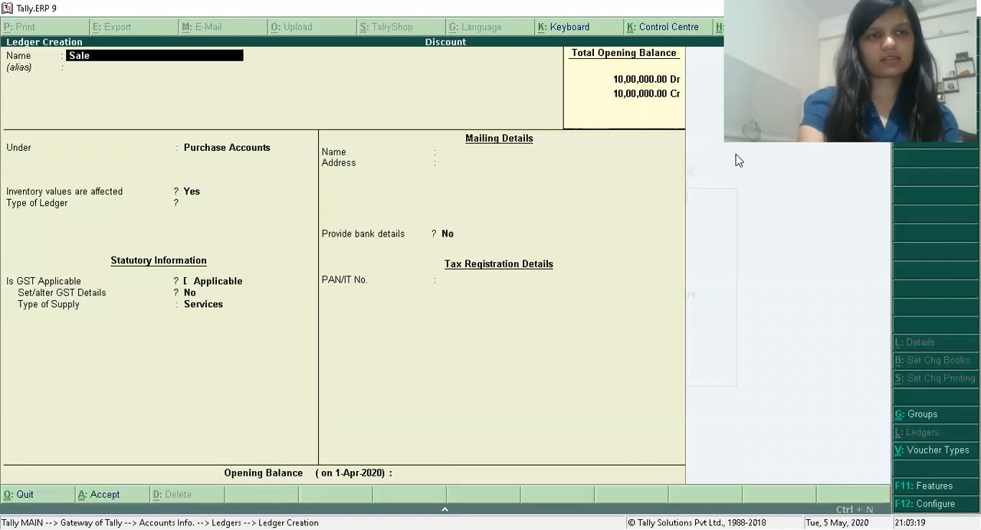
key("Return")
key("Return")
type("S")
Set the Sales ledger's type of supply to Goods, keep its other defaults, and save it.
key("Return")
key("Return")
key("Return")
key("Return")
key("Return")
key("Up")
key("Return")
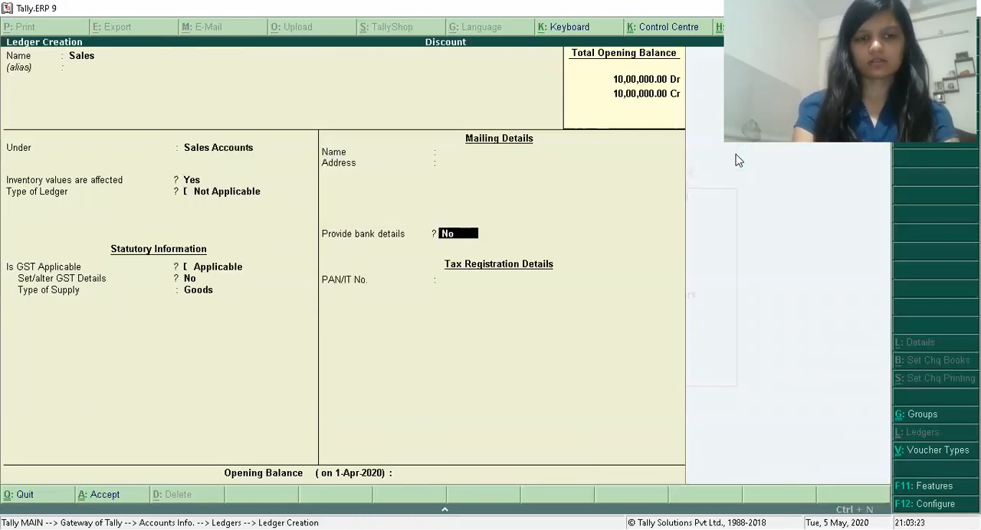
key("Return")
key("Return")
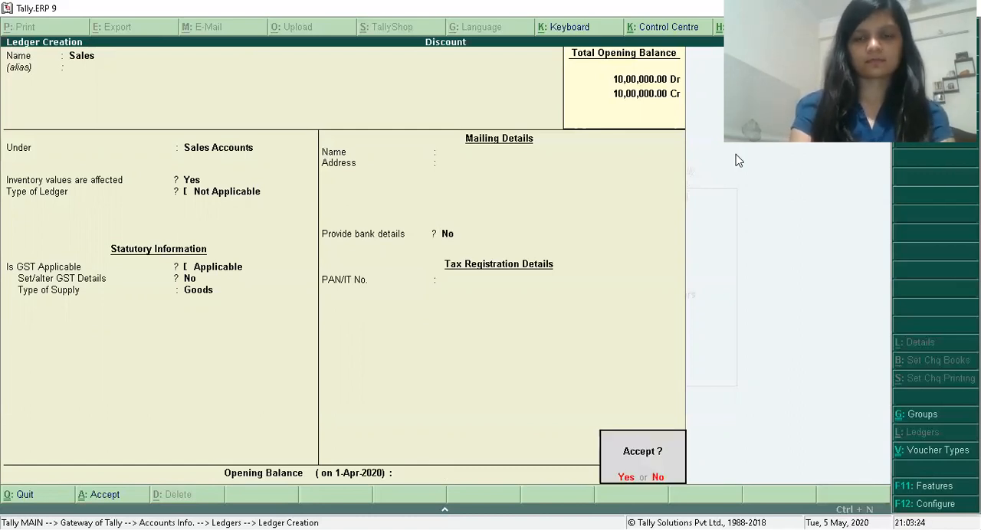
key("Return")
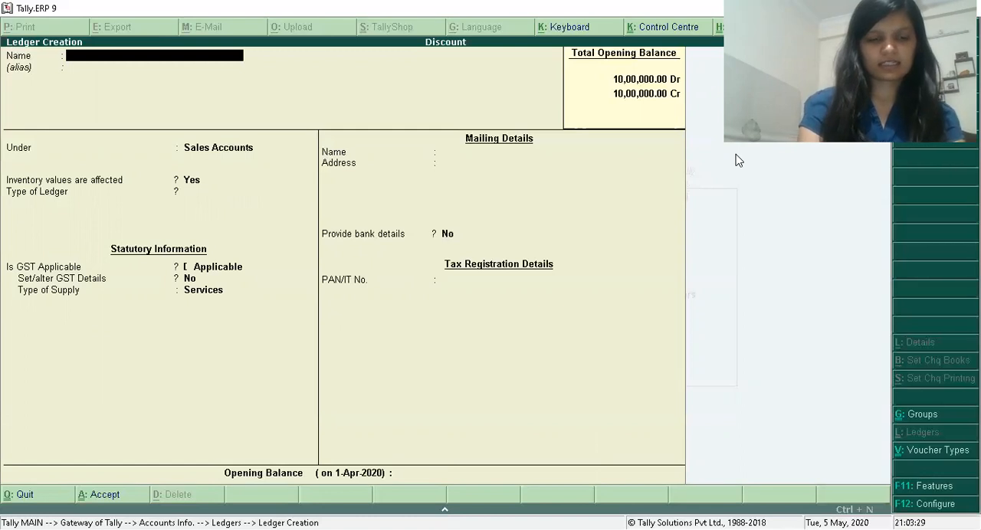
Start a supplier ledger by entering the supplier's name and placing it under Sundry Creditors.
type("Raj")
key("Return")
key("Return")
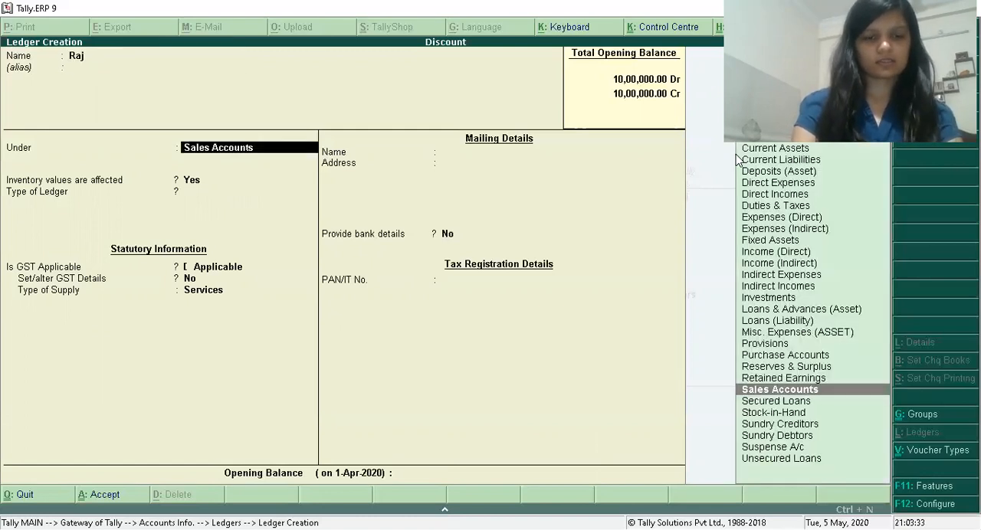
type("Su")
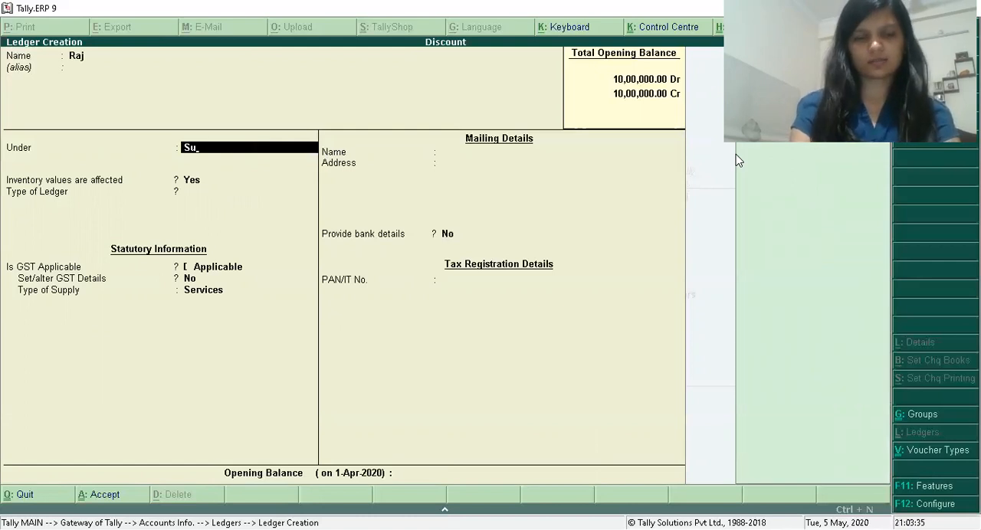
key("Return")
key("Return")
key("Return")
key("Return")
key("Return")
key("Return")
Keep the supplier ledger's bill-by-bill and inventory options at No, keep India as country, and set the state to Telangana.
type("Te")
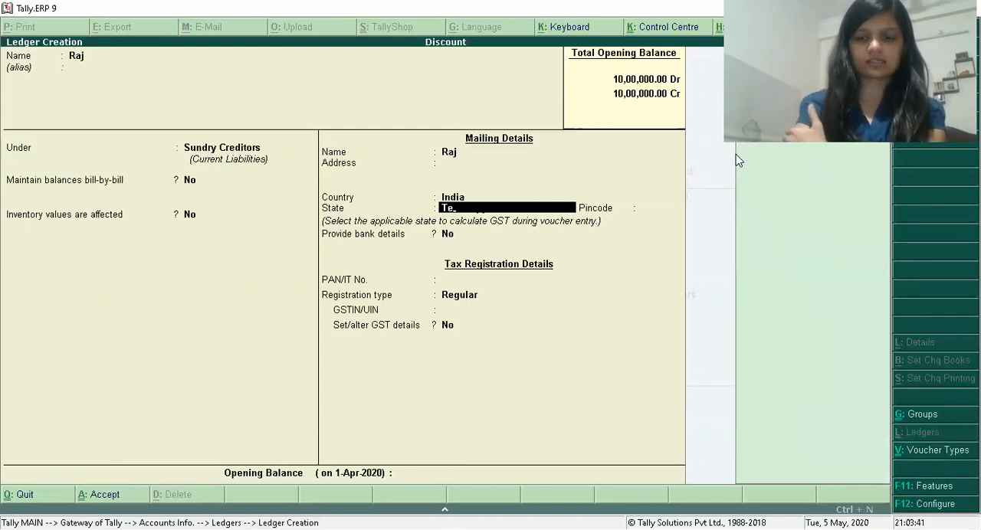
key("Return")
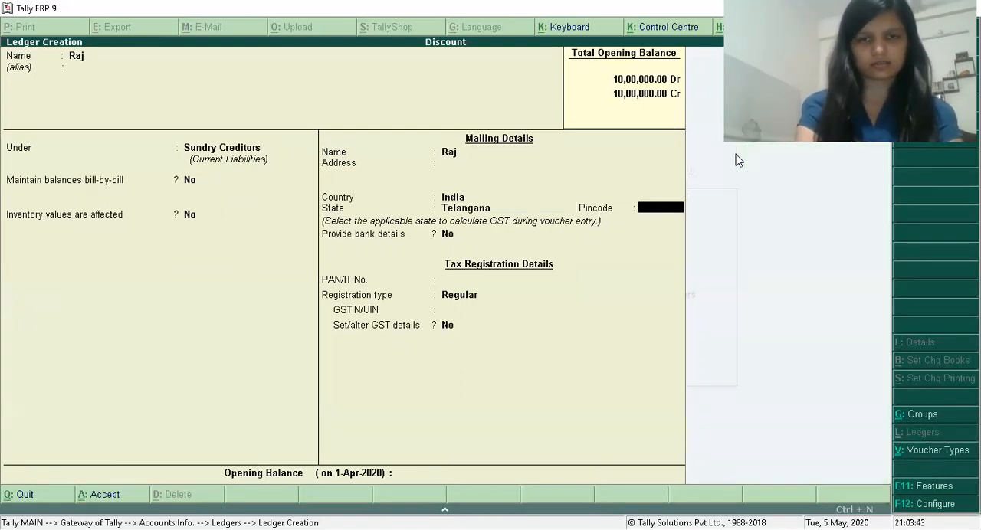
Leave the supplier ledger's pincode and tax numbers blank, keep bank details at No and registration type Regular, and save it.
key("Return")
key("Return")
key("Return")
key("Return")
key("Return")
key("Return")
key("Return")
key("Return")
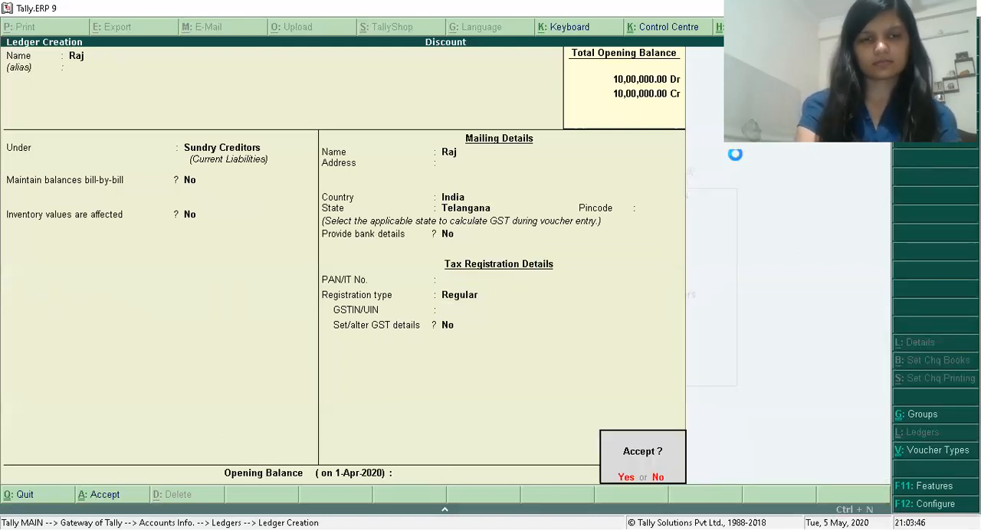
key("Return")
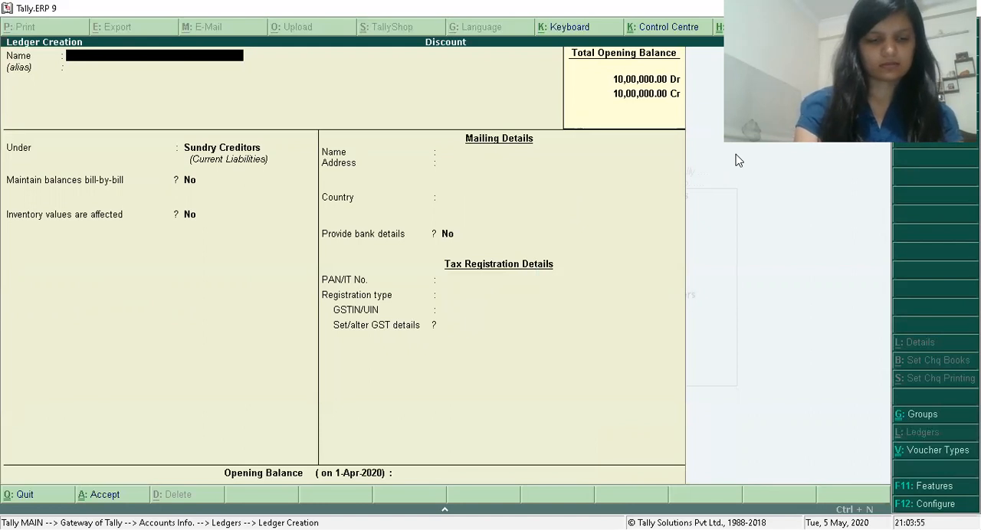
Start a customer ledger with the customer's name under Sundry Debtors, keeping bill-by-bill balances and inventory values at No.
type("Rahu")
key("Return")
key("Return")
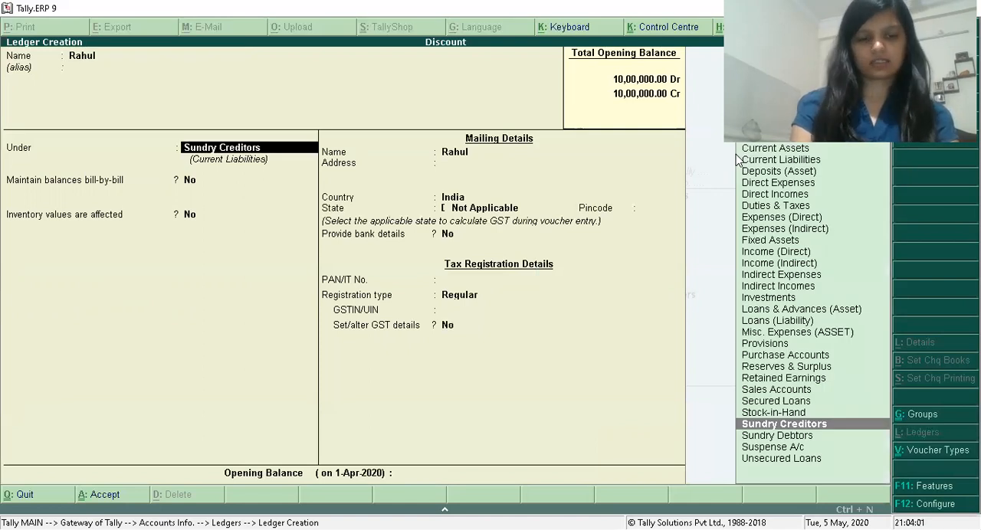
type("Sun")
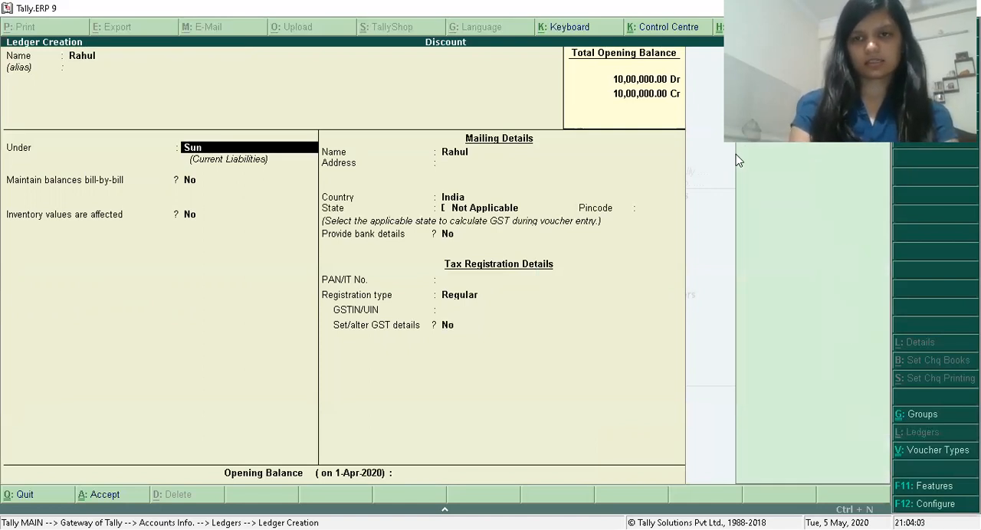
key("Return")
key("Return")
key("Return")
key("Return")
key("Return")
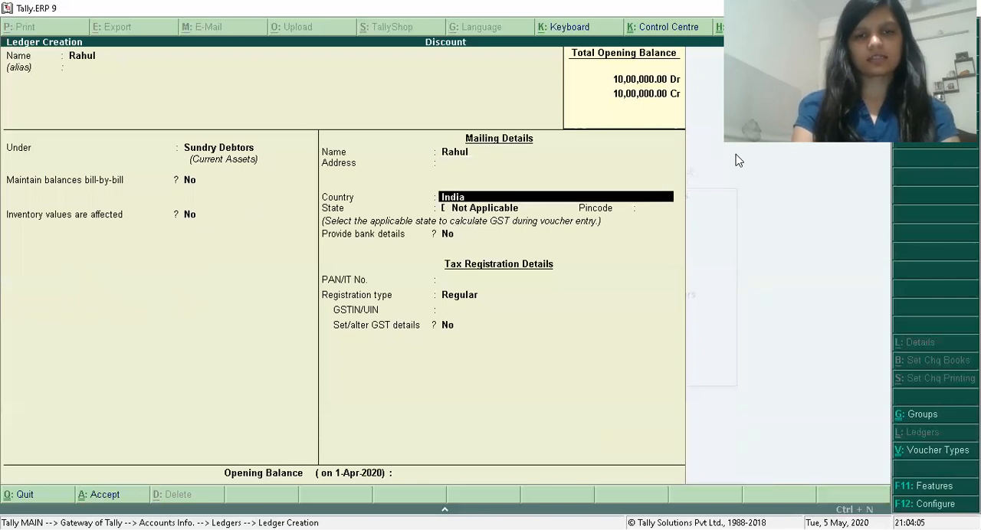
Keep India as the customer ledger's country and set its state to Maharashtra.
key("Return")
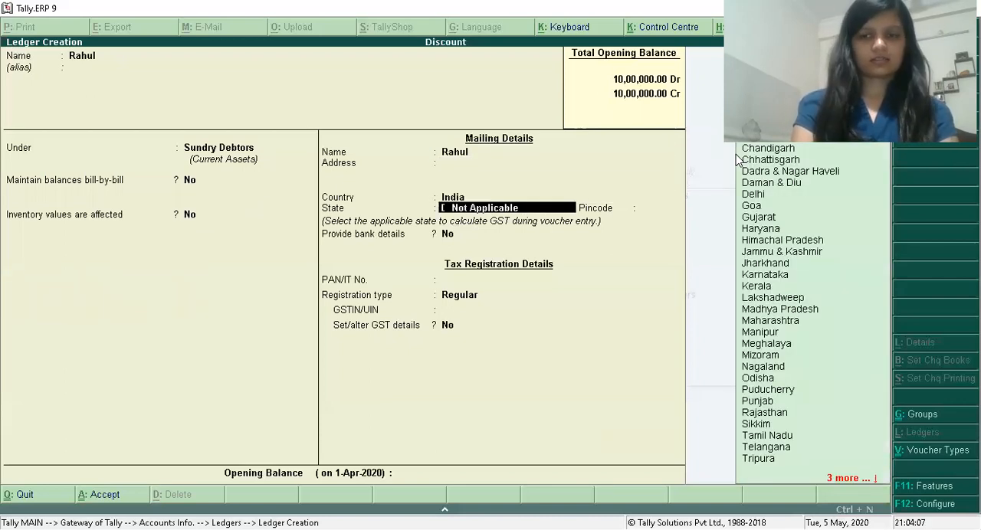
type("man")
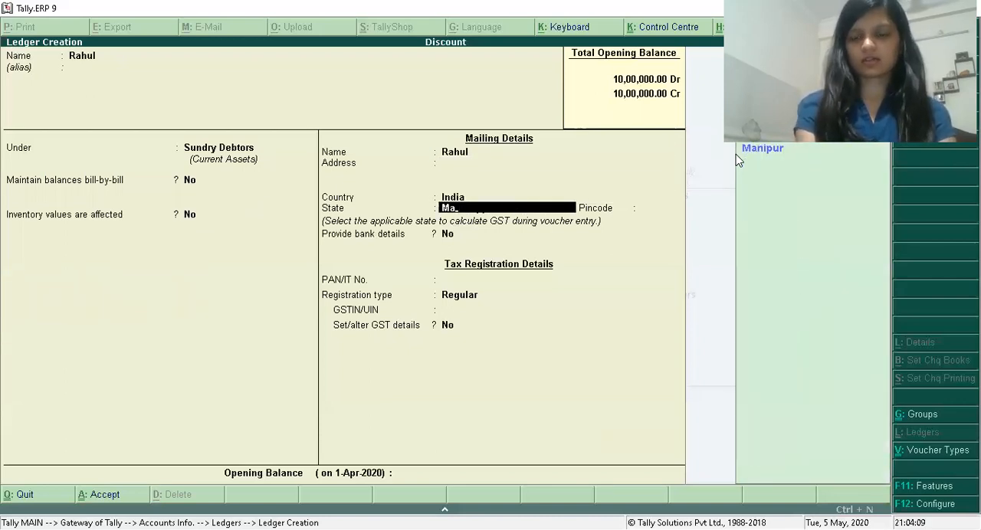
type("h")
key("Return")
key("Return")
key("Return")
key("Return")
key("Return")
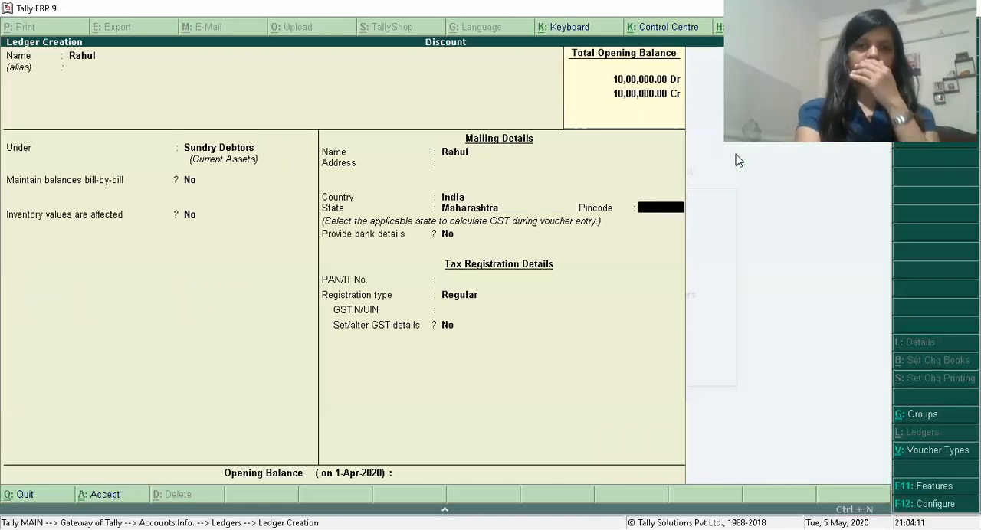
Keep the customer ledger's Regular registration type and other defaults, save it, and leave ledger creation.
key("Return")
key("Return")
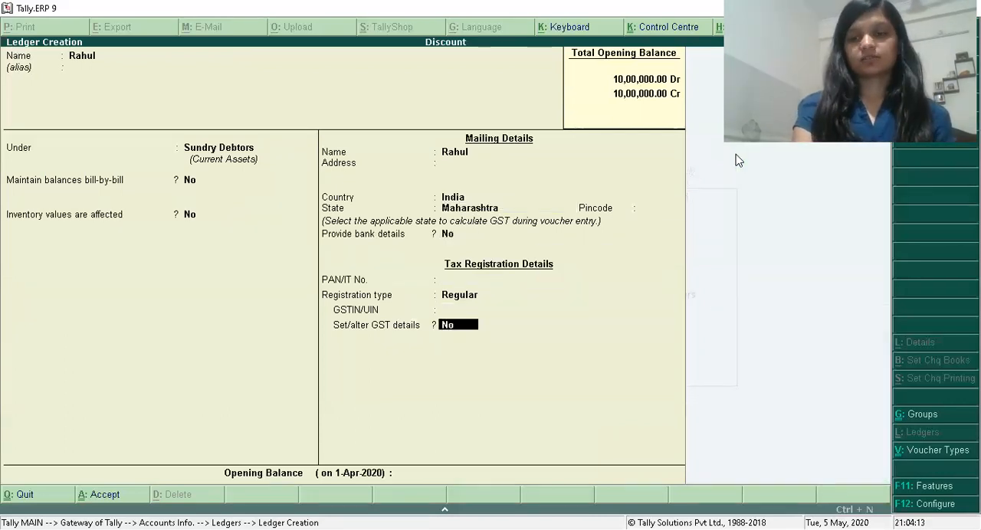
key("Return")
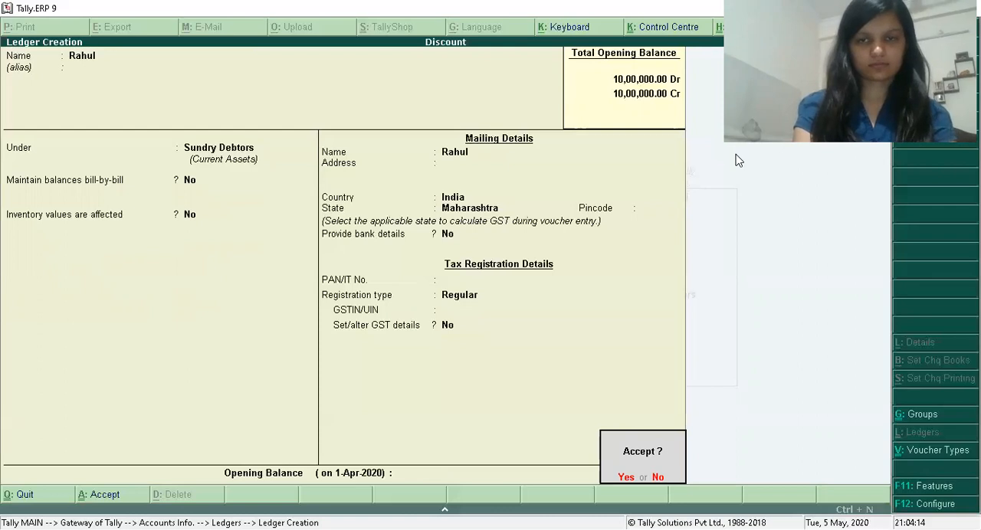
key("Return")
key("Escape")
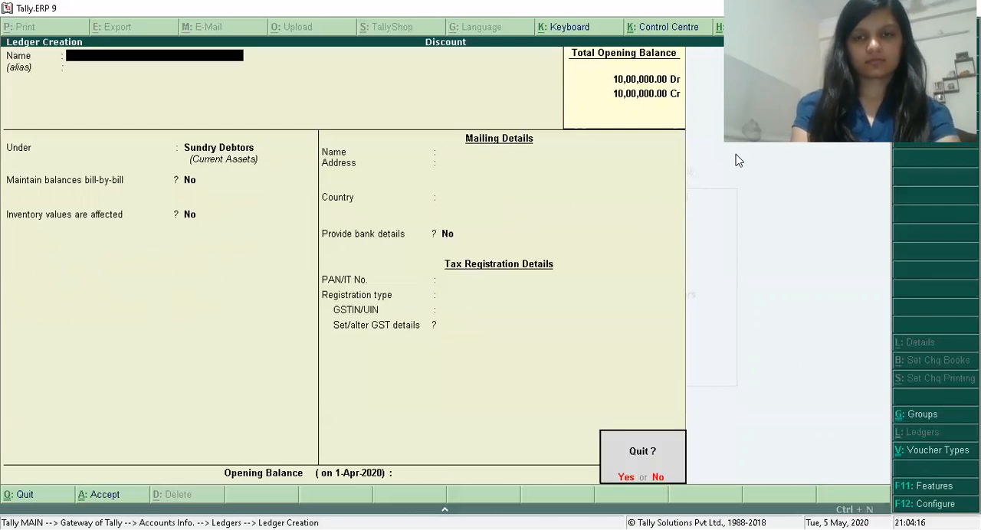
key("Return")
key("Escape")
Create a simple unit of measure with the symbol pcs and 0 decimal places in the inventory masters.
key("Down")
key("Return")
key("Down")
key("Down")
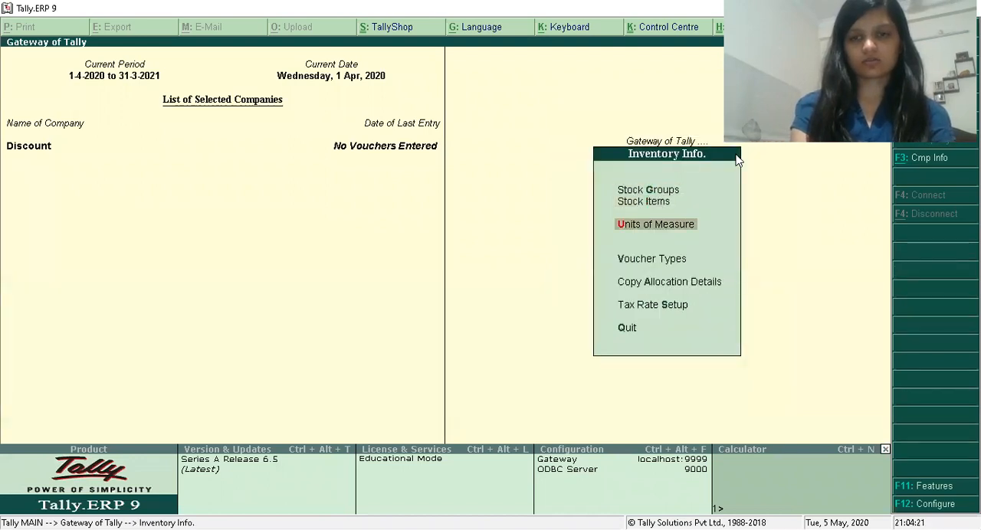
key("Return")
key("Return")
type("pcs")
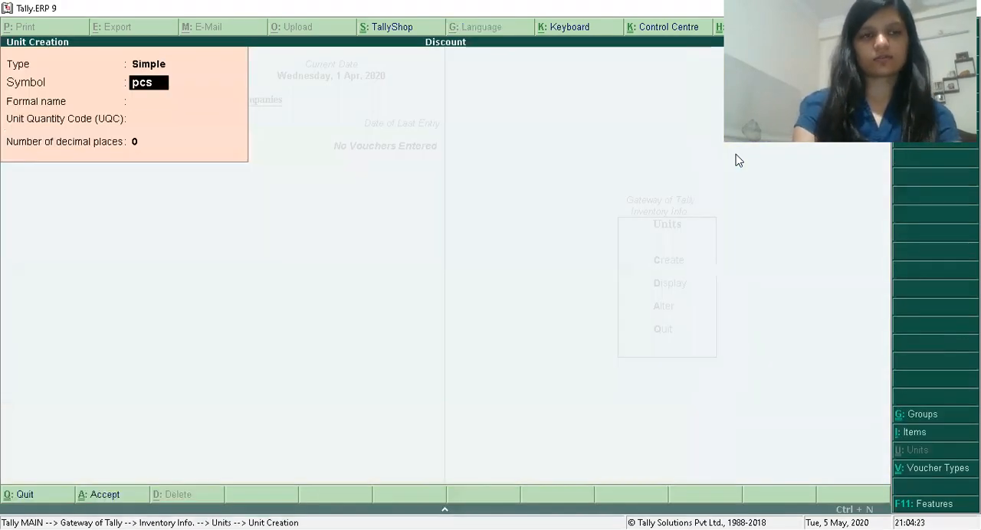
Leave unit creation and start a single stock item named Books under Primary.
key("Return")
key("Return")
key("Return")
key("Return")
key("Return")
key("Escape")
key("Return")
key("Escape")
key("Up")
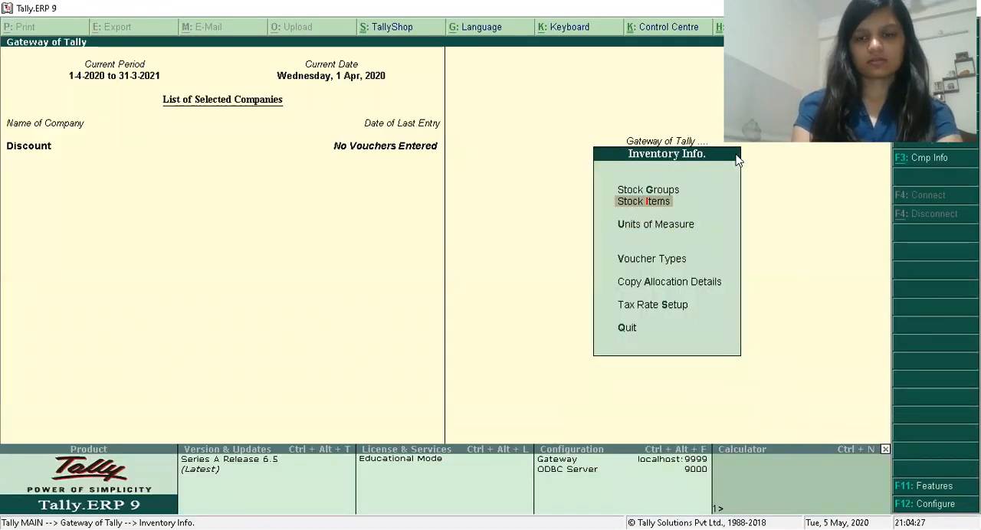
key("Return")
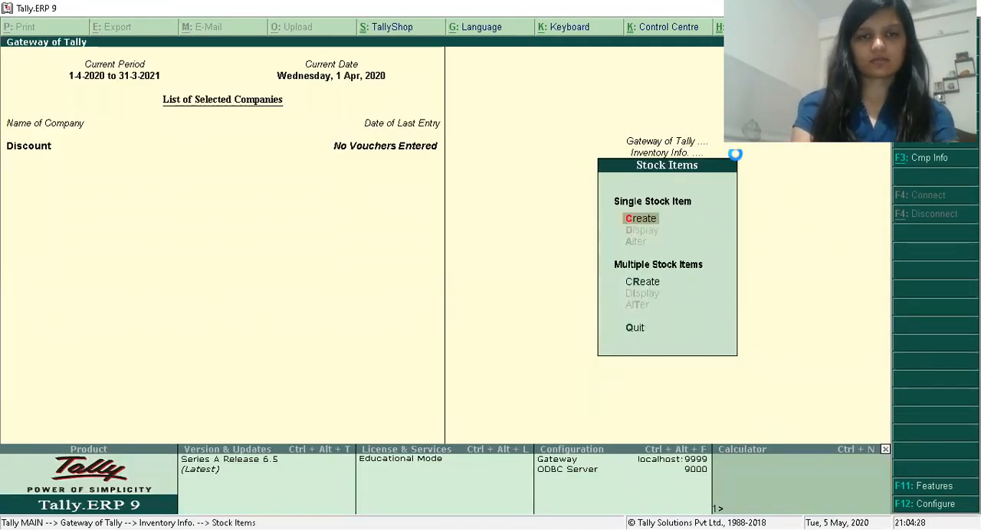
key("Return")
type("Books")
key("Return")
Set the Books item's unit to pcs, keep GST Applicable, and choose Yes for setting its GST details.
key("Return")
key("Return")
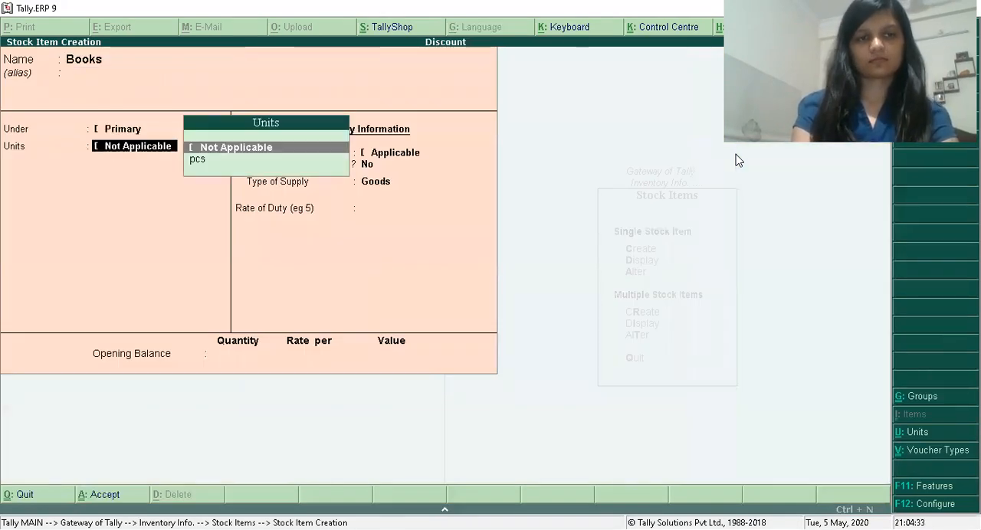
key("Down")
key("Return")
key("Return")
key("Return")
type("y")
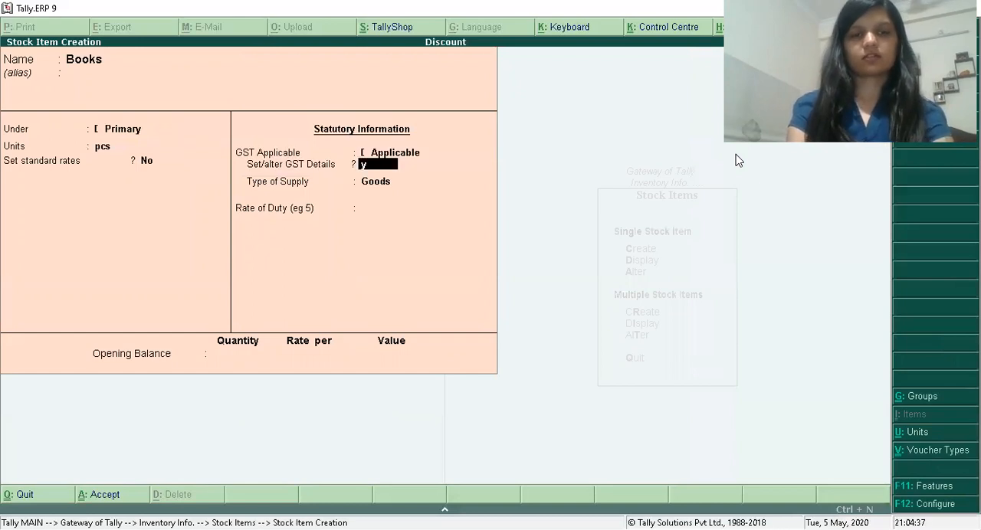
key("Return")
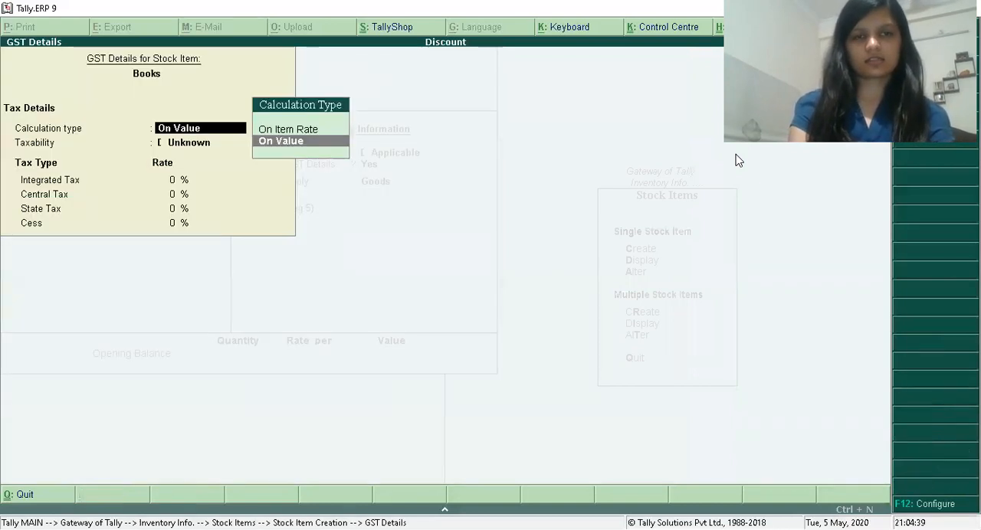
Make Books Taxable, calculated On Value, with Integrated Tax 12%, Central Tax 6%, State Tax 6% and Cess 0%.
key("Return")
key("Down")
key("Down")
key("Down")
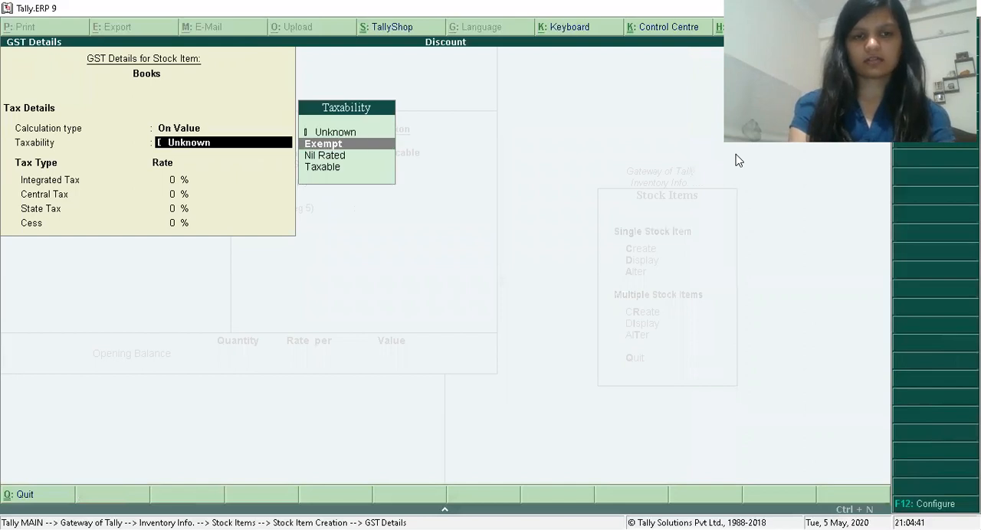
key("Return")
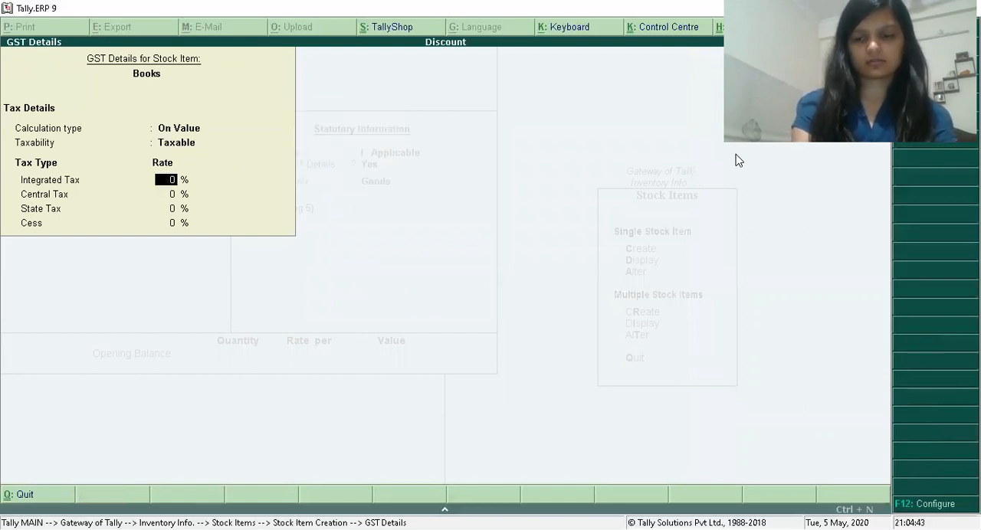
type("12")
key("Return")
type("6")
key("Return")
type("6")
key("Return")
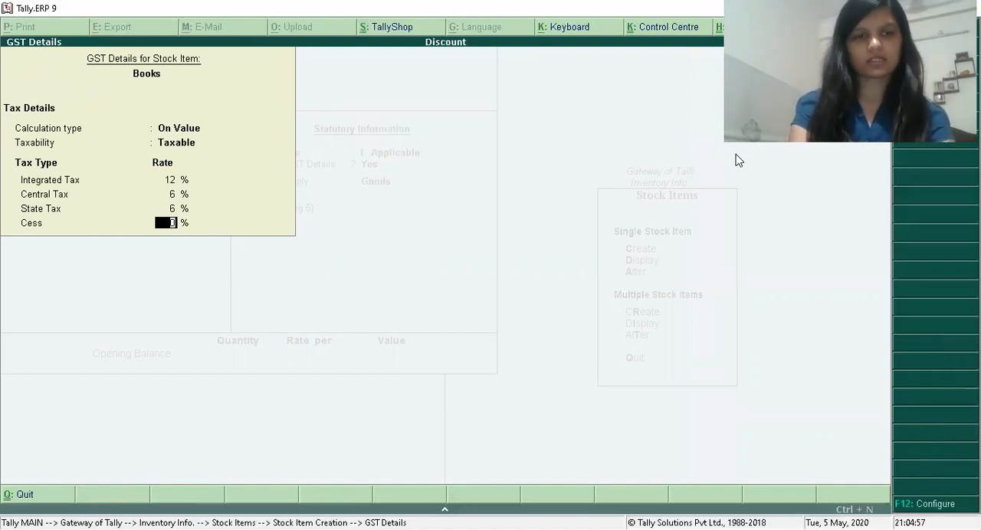
key("Return")
Keep Goods as the supply type, leave the opening balance blank, save Books, and return to the Gateway of Tally.
key("Return")
key("Return")
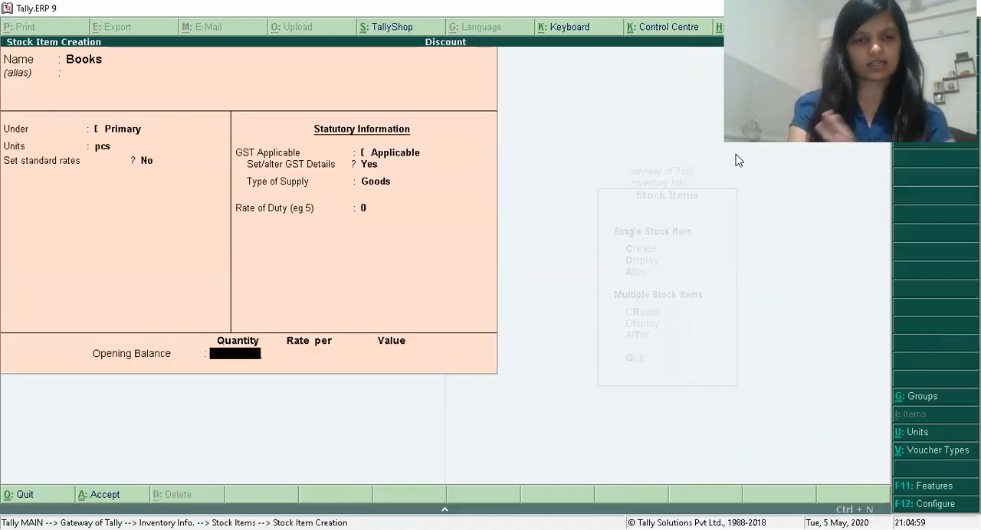
key("Return")
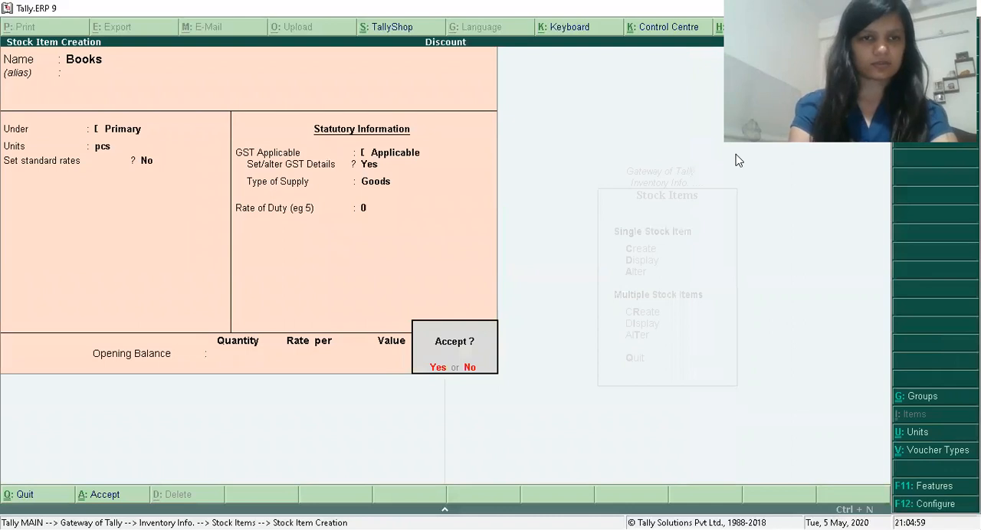
key("Return")
key("Escape")
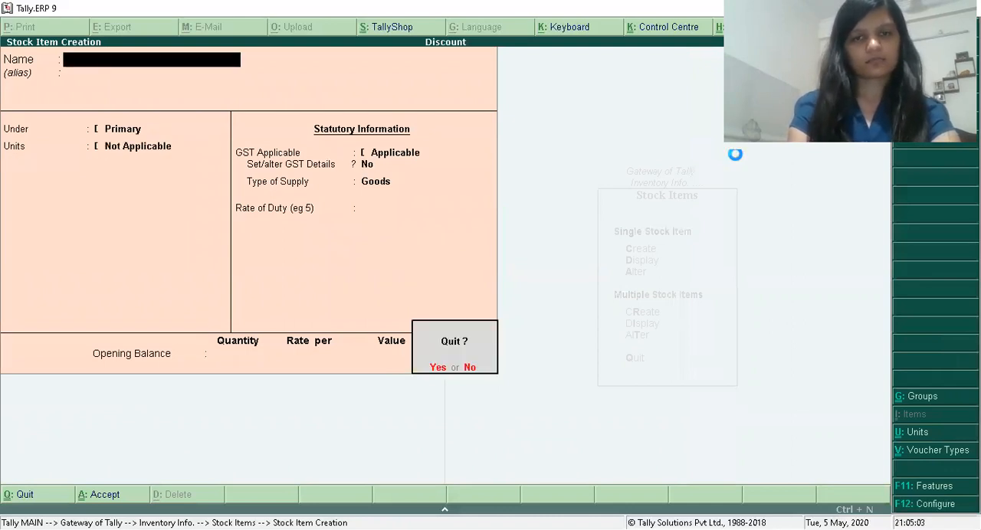
key("Return")
key("Escape")
key("Escape")
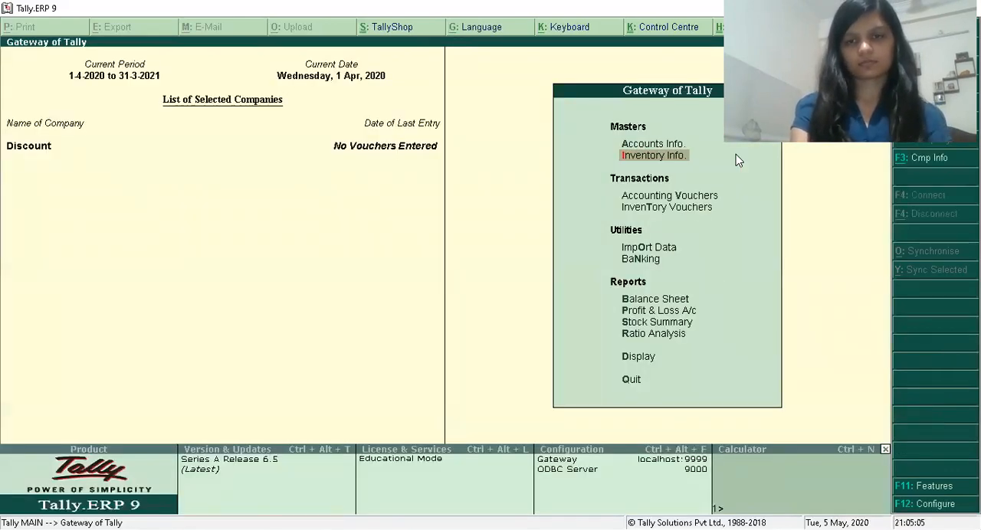
Open accounting voucher entry and switch to a Purchase voucher.
key("Down")
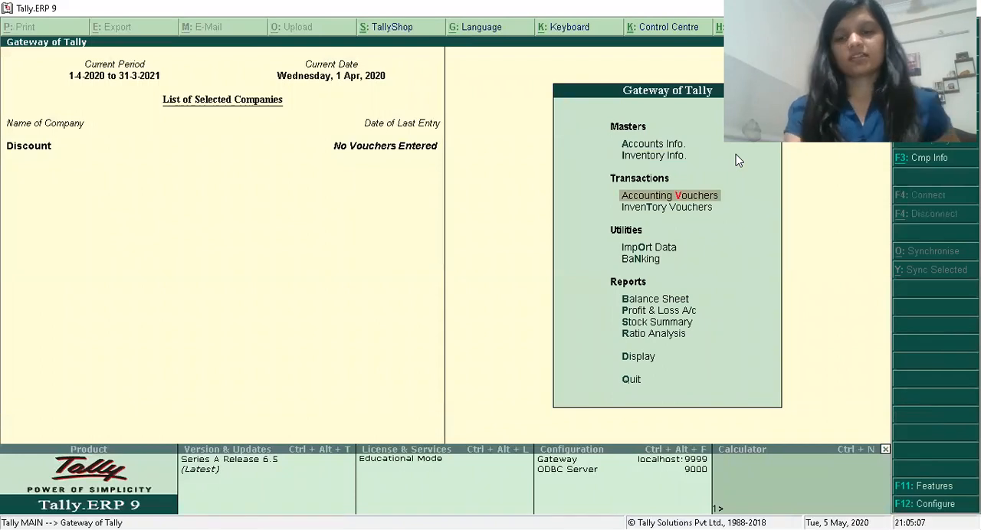
key("Return")
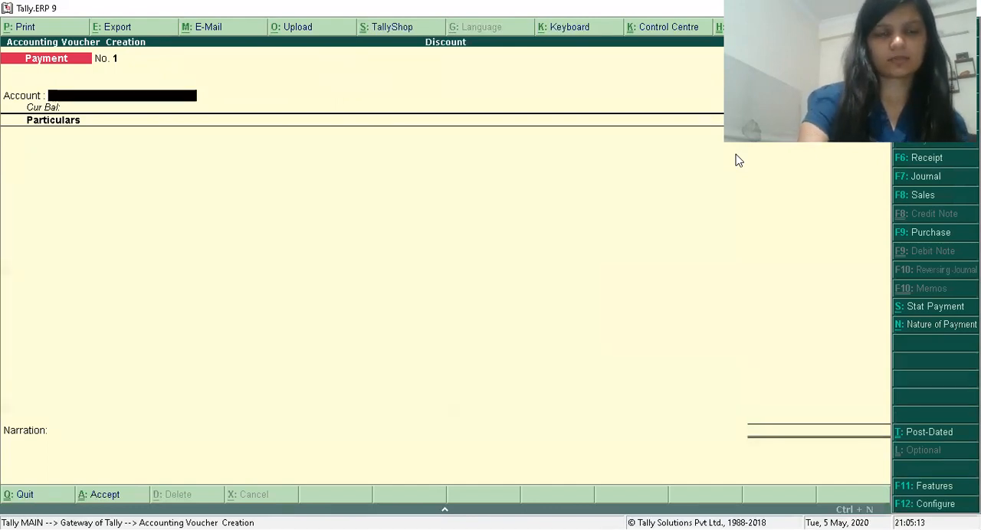
key("F9")
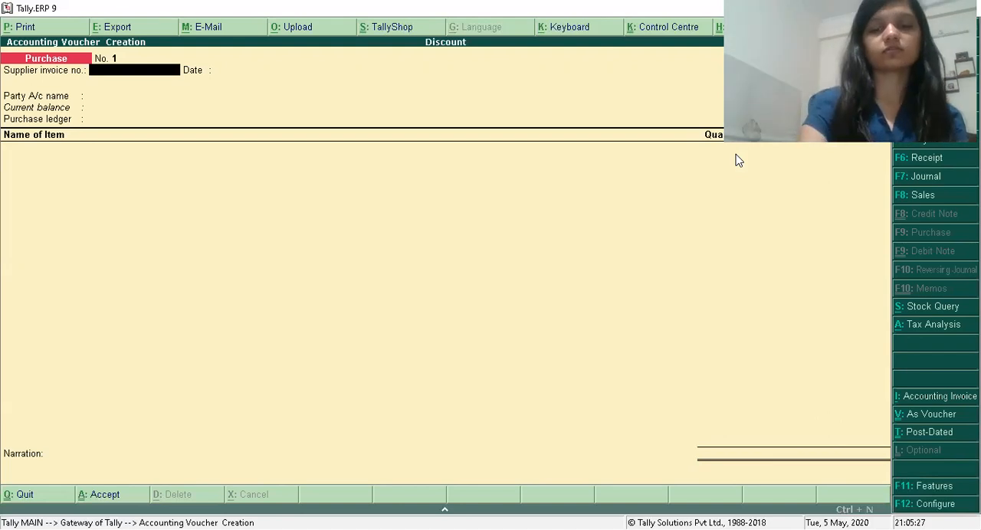
Enable the separate discount column in invoices in the company's inventory features and save the change.
key("F11")
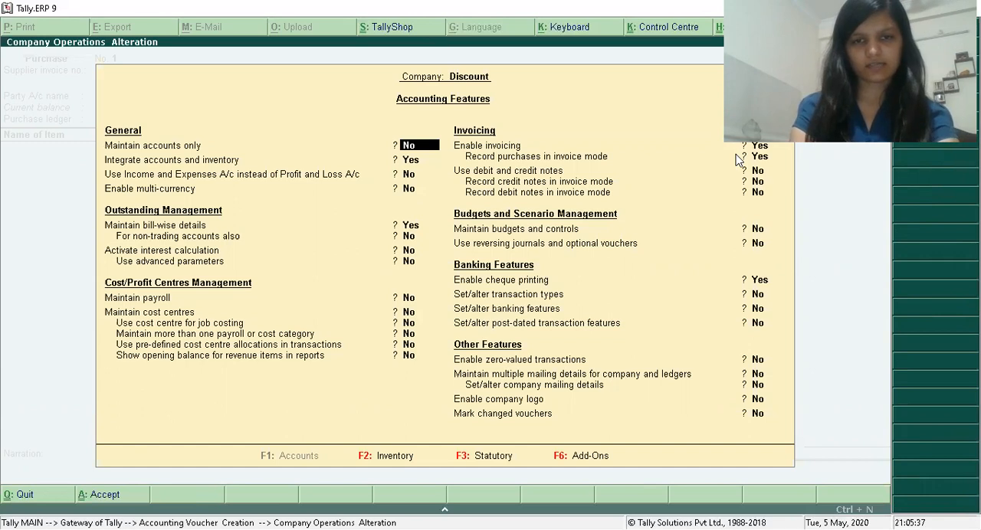
key("F2")
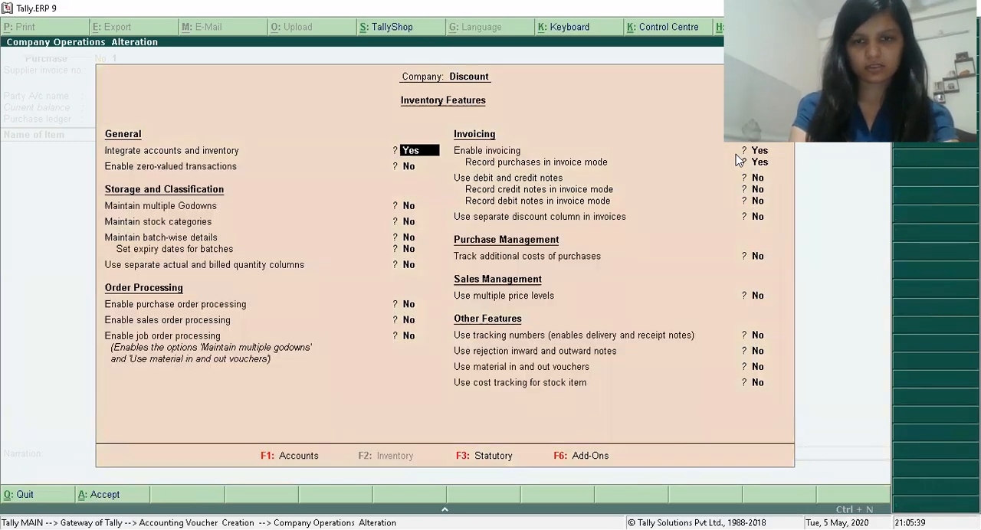
key("Return")
key("Return")
key("Return")
key("Return")
key("Return")
key("Return")
key("Return")
key("Return")
key("Return")
key("Return")
key("Return")
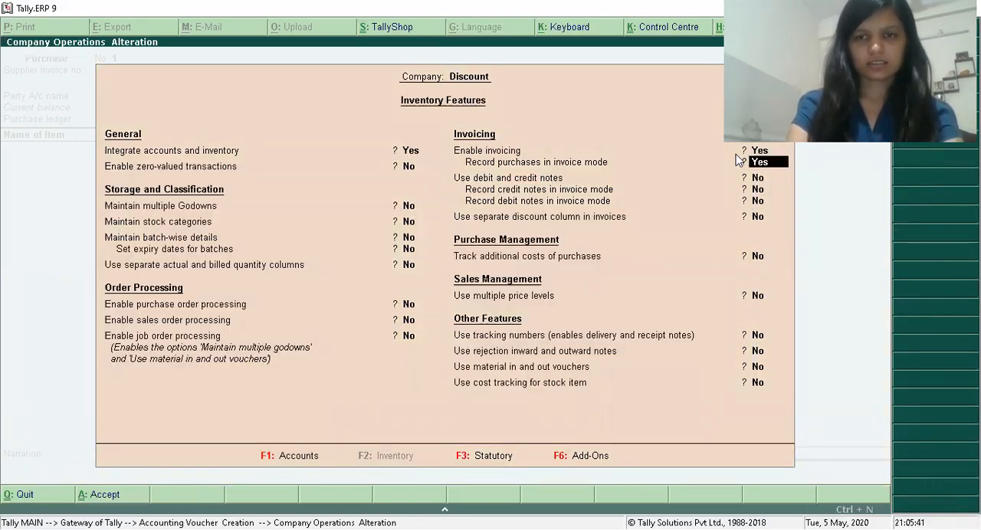
key("Return")
type("y")
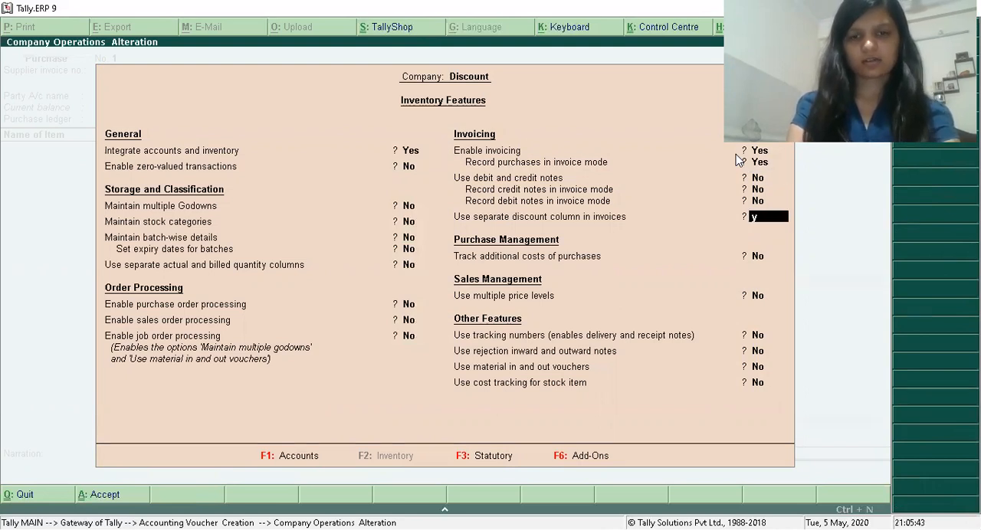
key("Return")
key("Return")
key("Return")
key("Return")
key("Return")
key("Return")
key("Return")
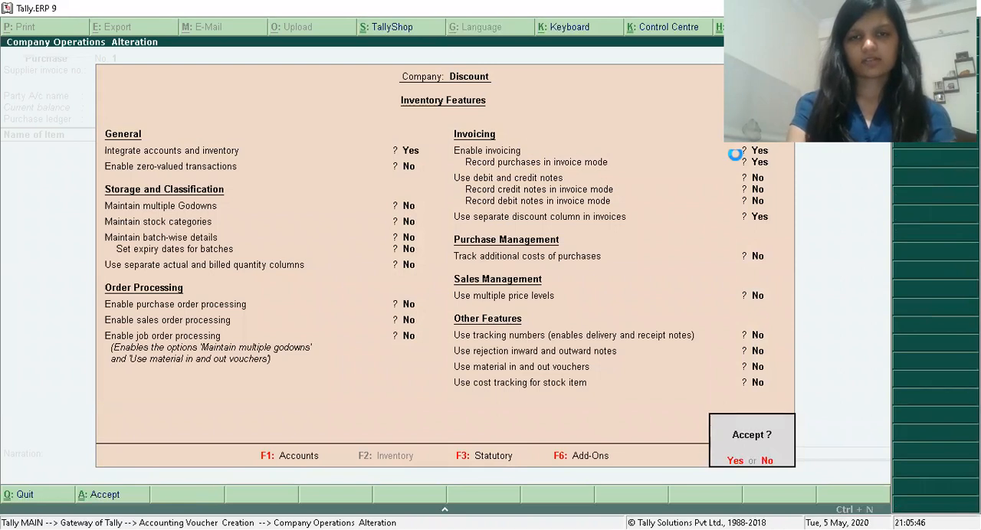
key("Return")
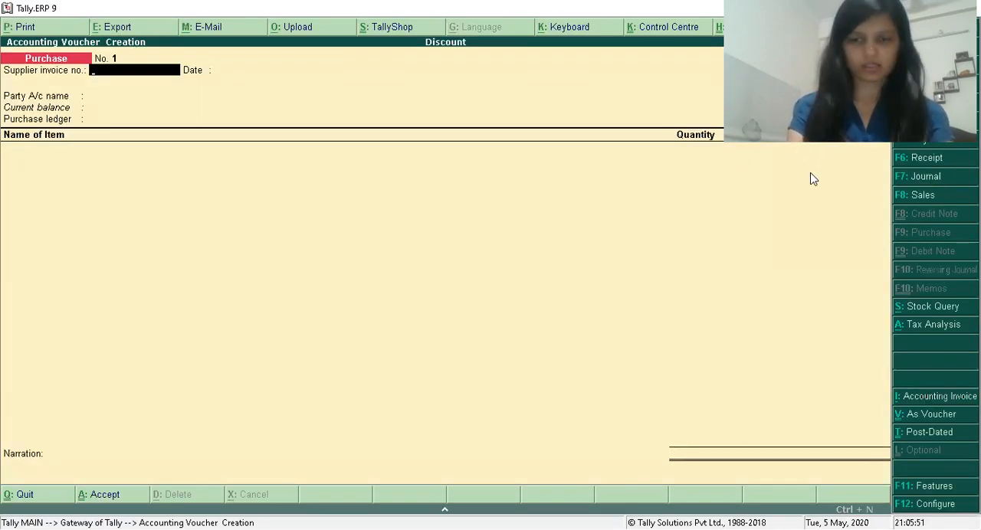
Leave the supplier invoice number and date blank, choose the supplier as party, accept its details and select the Purchase ledger.
key("Return")
key("Return")
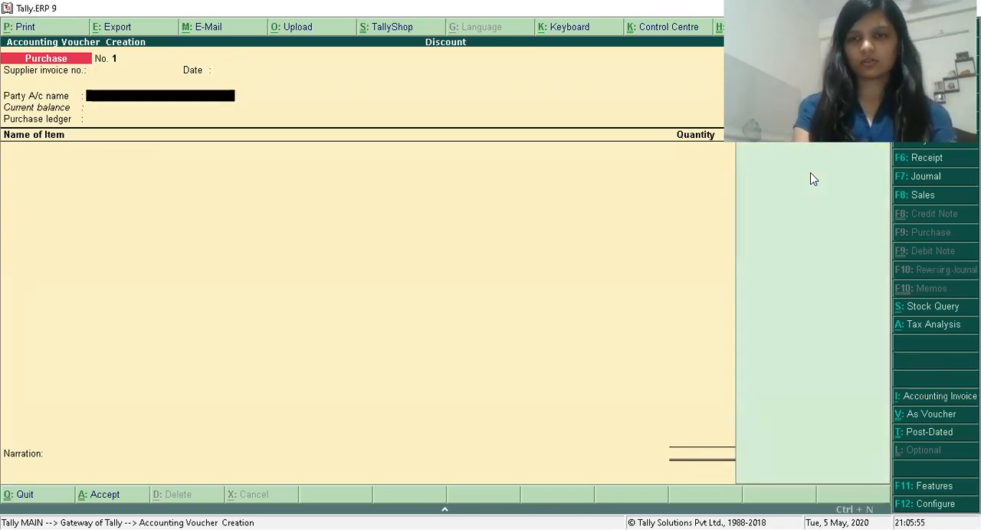
key("Return")
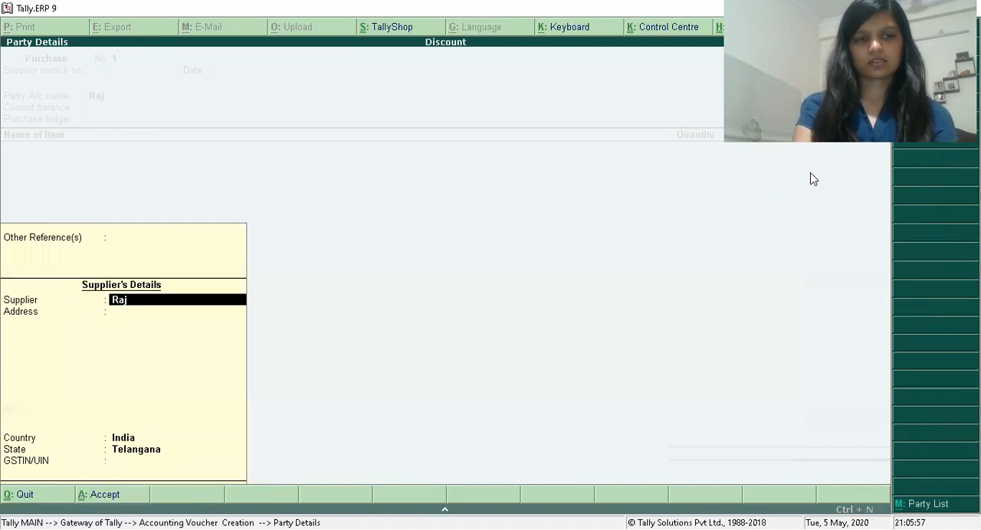
key("Return")
key("Return")
key("Return")
key("Return")
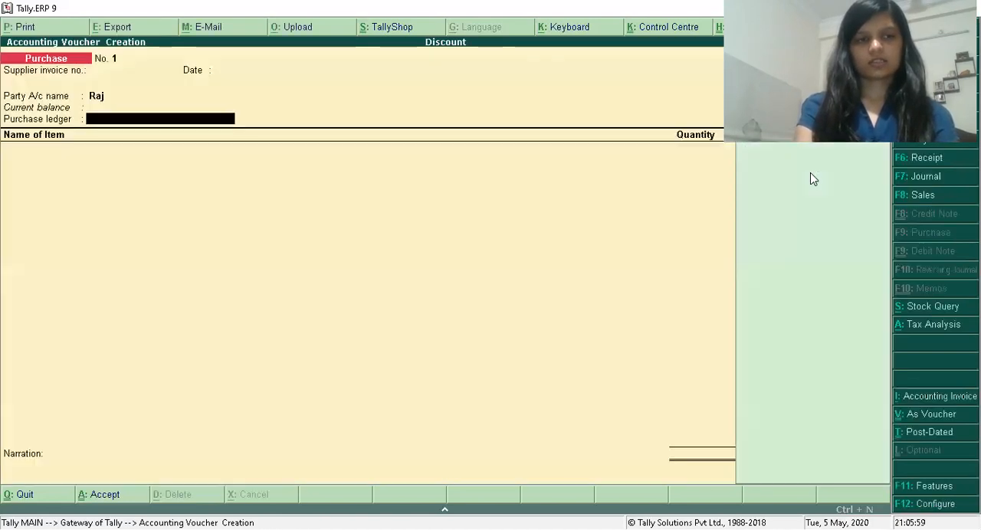
key("Return")
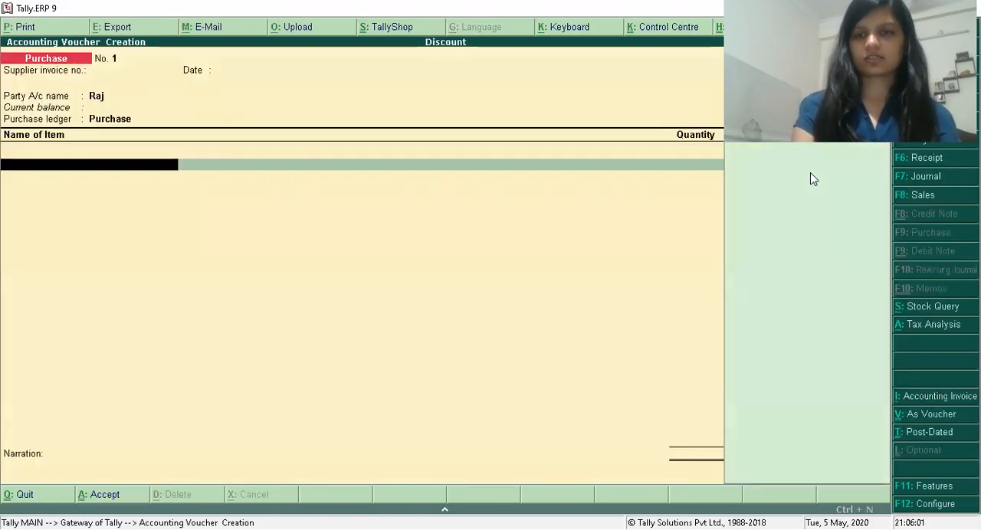
Add the item Books to the purchase voucher with a quantity of 1000 pcs at a rate of 500 per pcs.
key("Return")
type("1000")
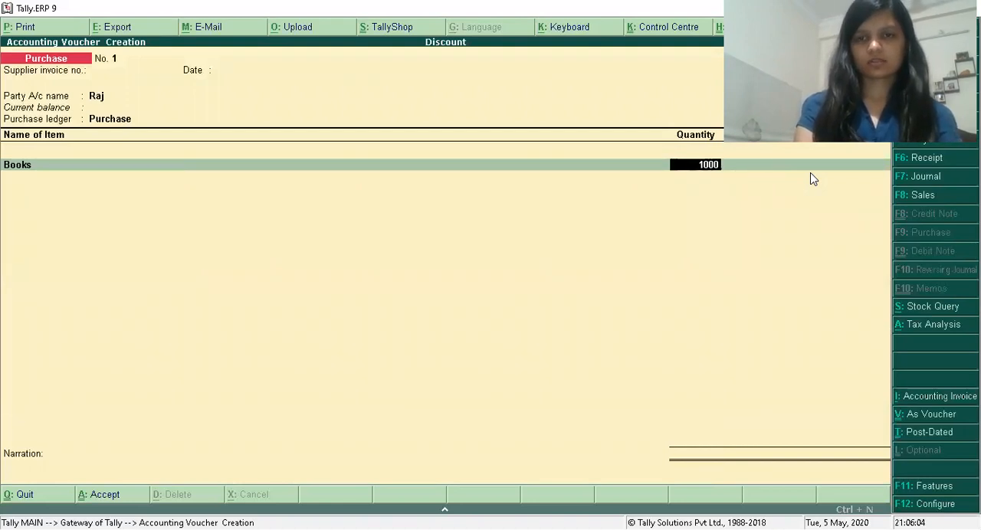
key("Return")
type("500")
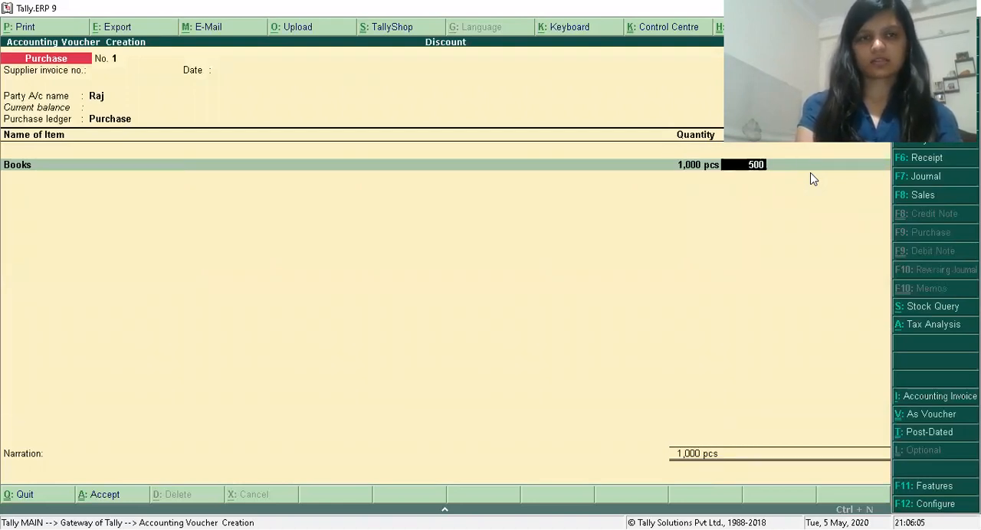
key("Return")
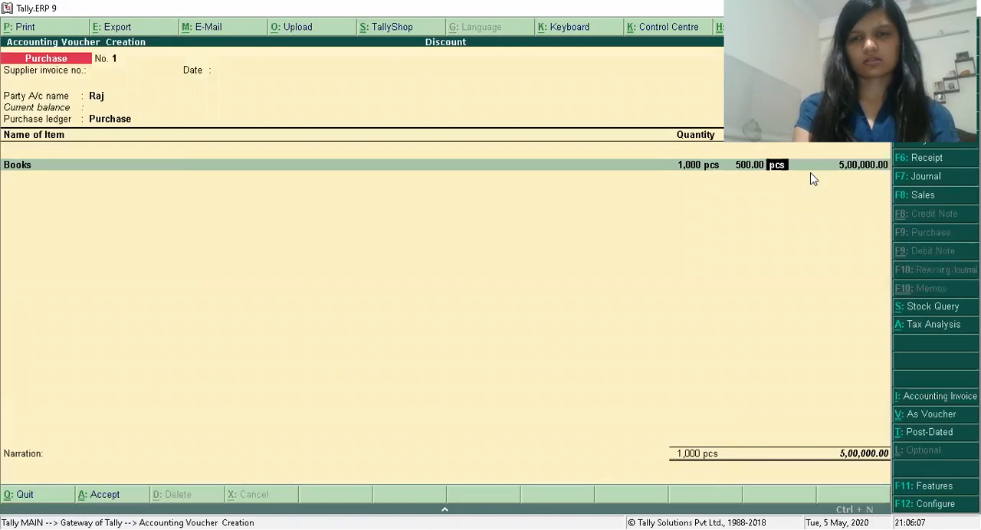
key("Return")
key("Return")
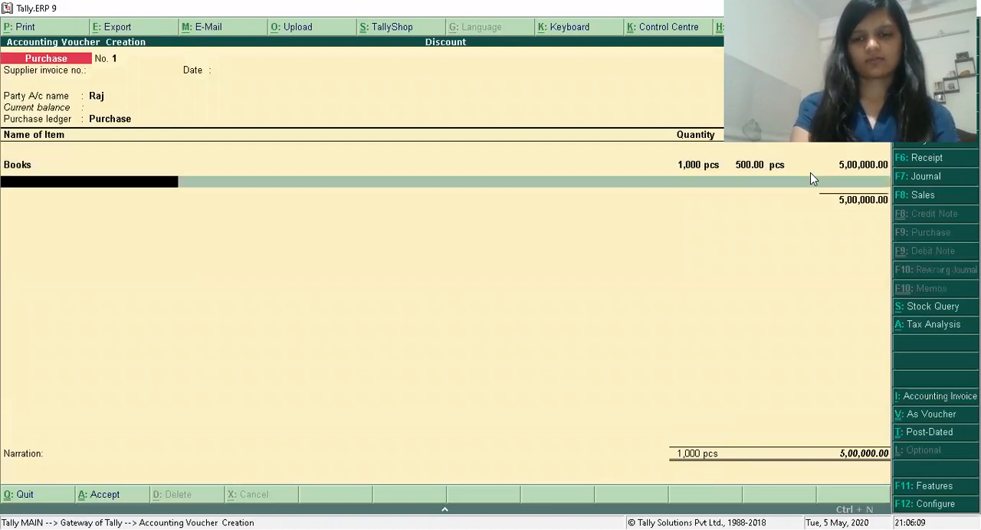
Go back to the Books line, enter a 10% discount and accept the discounted amount.
key("BackSpace")
key("BackSpace")
type("10")
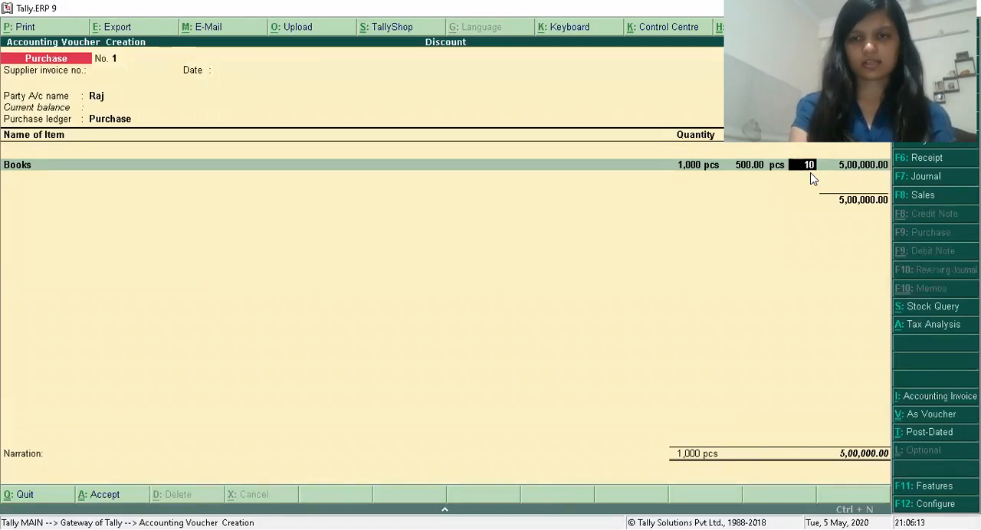
key("Return")
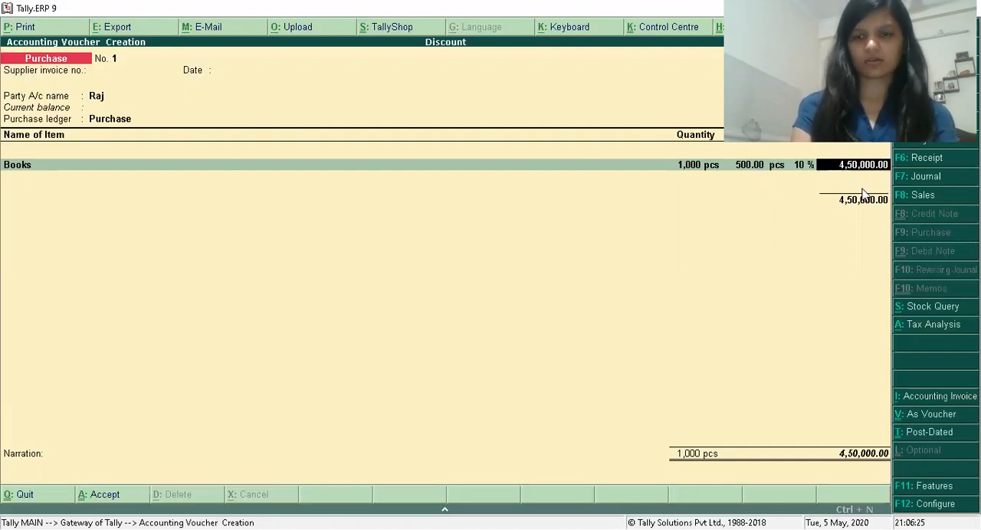
key("Return")
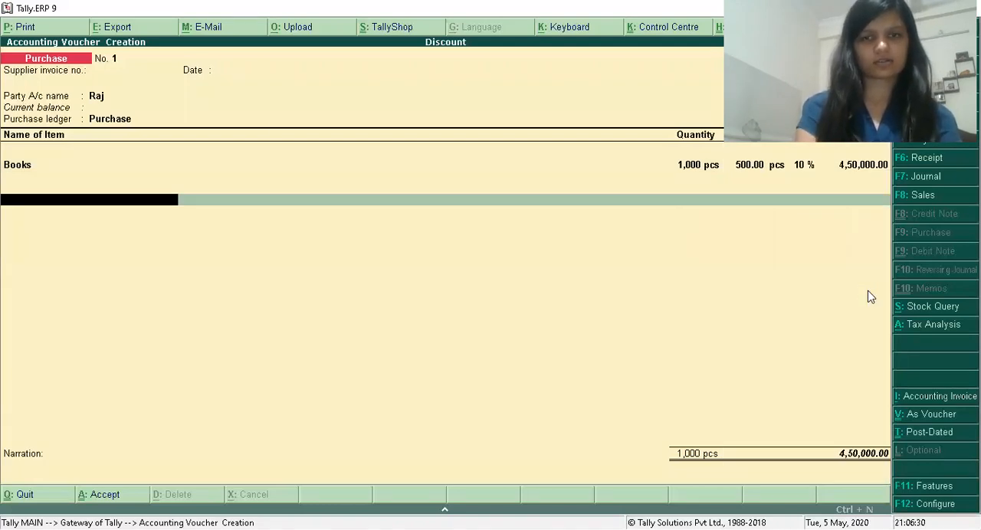
Start a new ledger named CGST from within the purchase voucher and place it under Duties & Taxes.
key("alt+c")
type("Cg")
key("BackSpace")
key("BackSpace")
type("CGST")
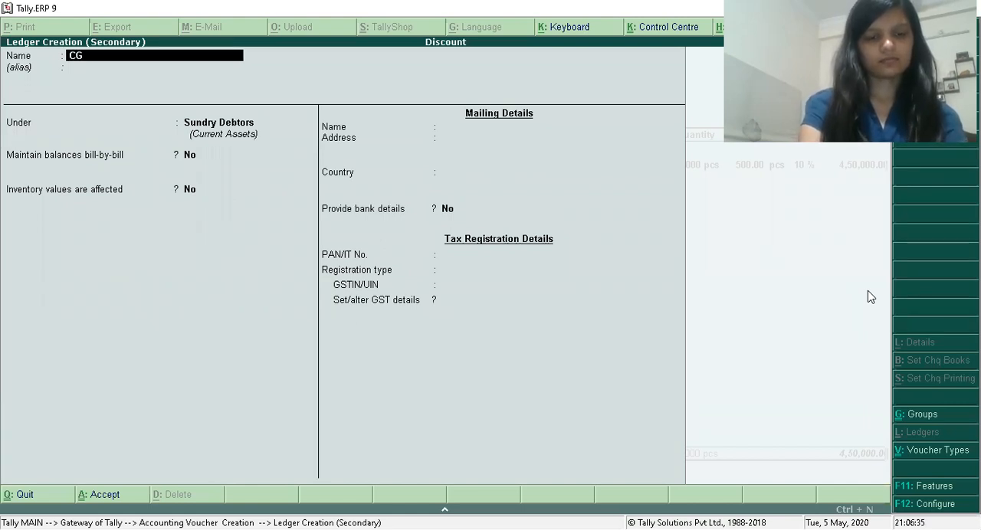
key("Return")
type("Du")
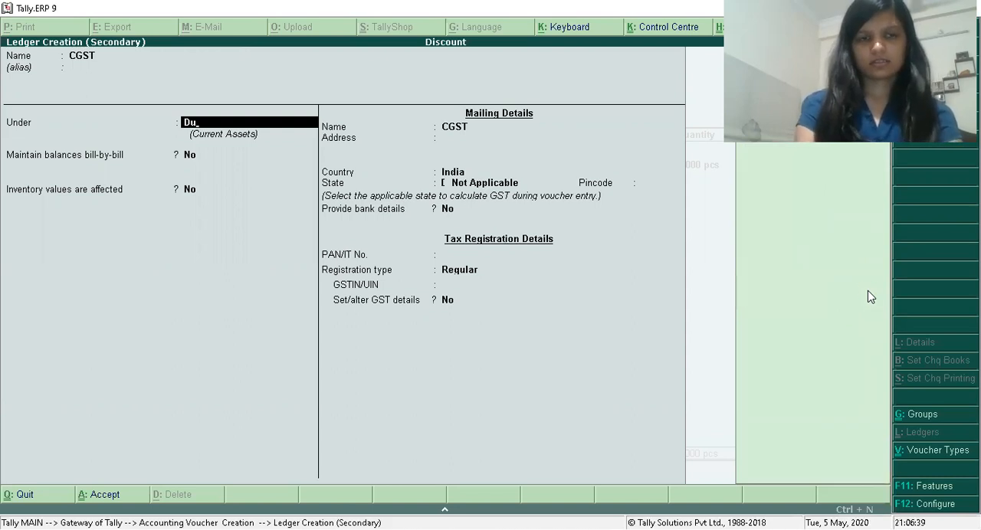
key("Return")
Make CGST a GST ledger of type Central Tax with 0% calculation and no rounding, and save it into the voucher.
key("Up")
key("Return")
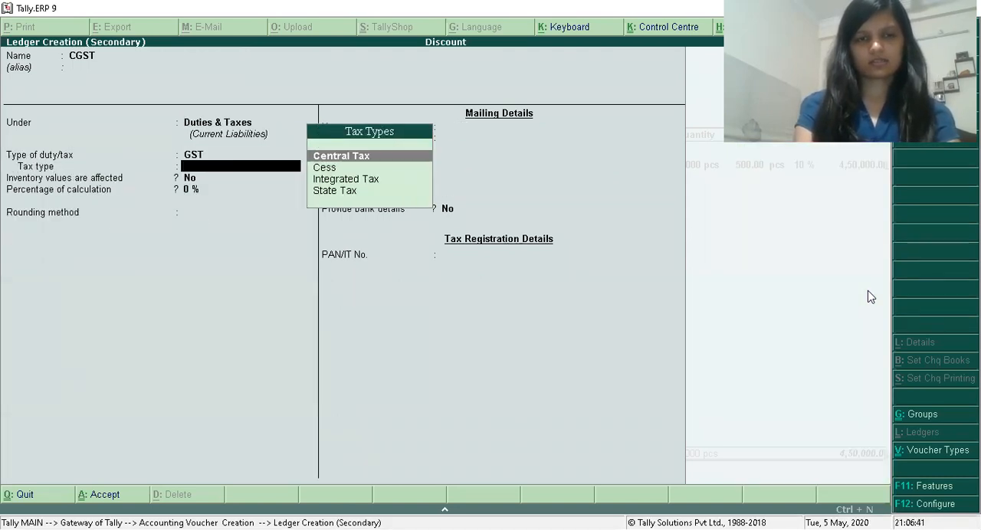
key("Return")
key("Return")
key("Return")
key("Return")
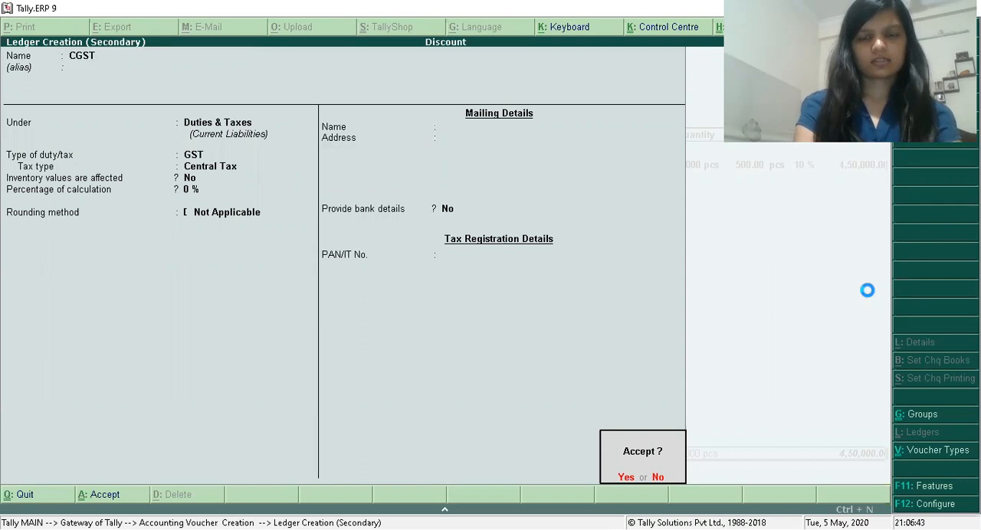
Start another new ledger named SGST from within the voucher and keep it under Duties & Taxes.
key("Return")
key("Return")
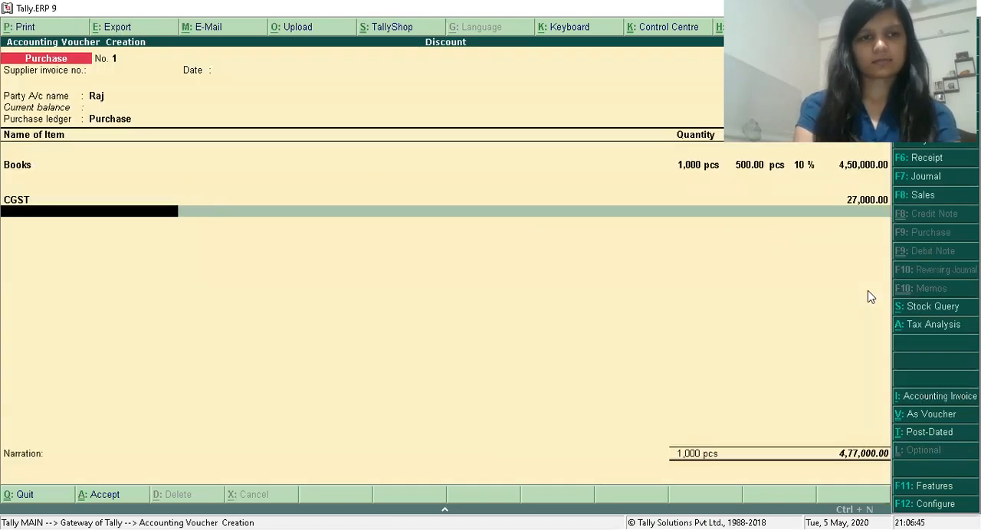
key("alt+c")
type("SGST")
key("Return")
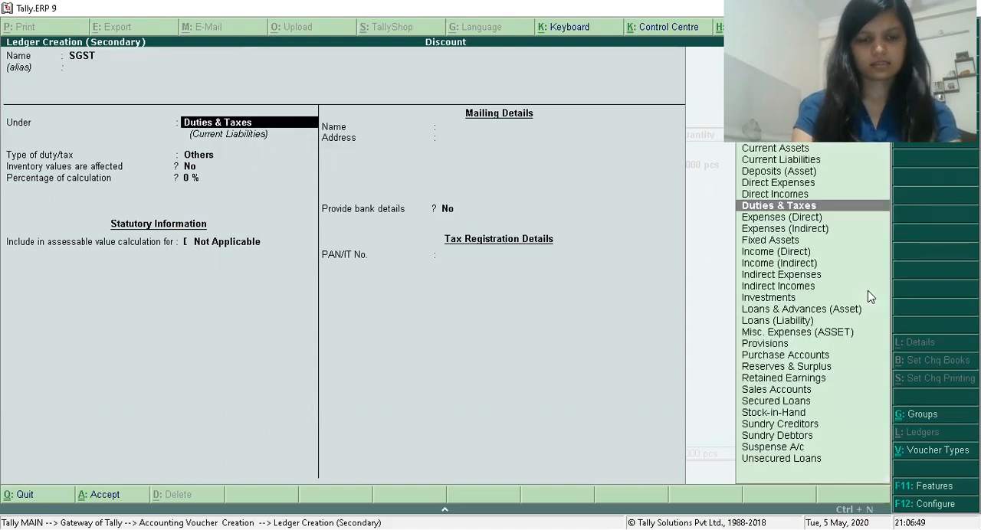
Make SGST a GST ledger of type State Tax, keep the remaining defaults, and save it into the purchase voucher.
key("Return")
key("Up")
key("Return")
key("Down")
key("Down")
key("Down")
key("Return")
key("Return")
key("Return")
key("Return")
key("Return")
key("Return")
key("Return")
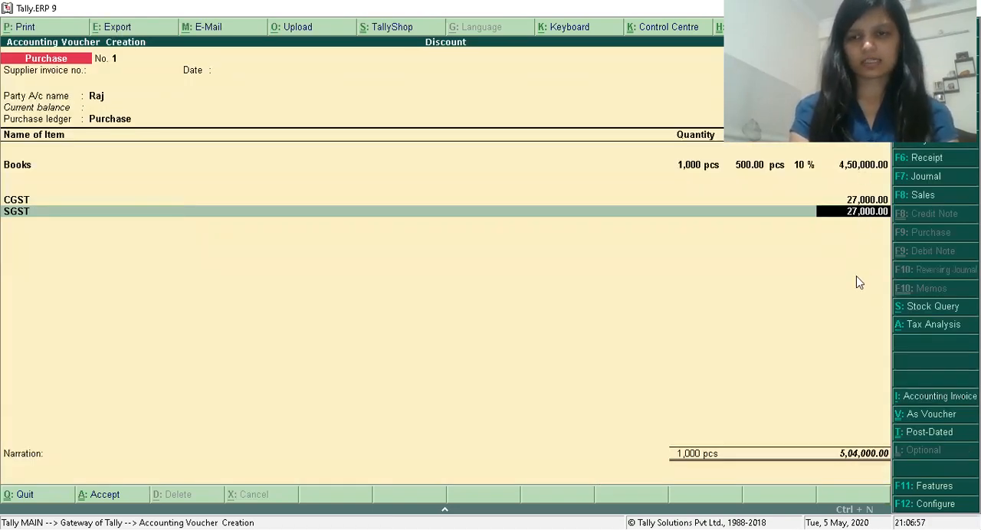
Accept the SGST amount, leave the narration blank and save the purchase voucher.
key("Return")
key("Return")
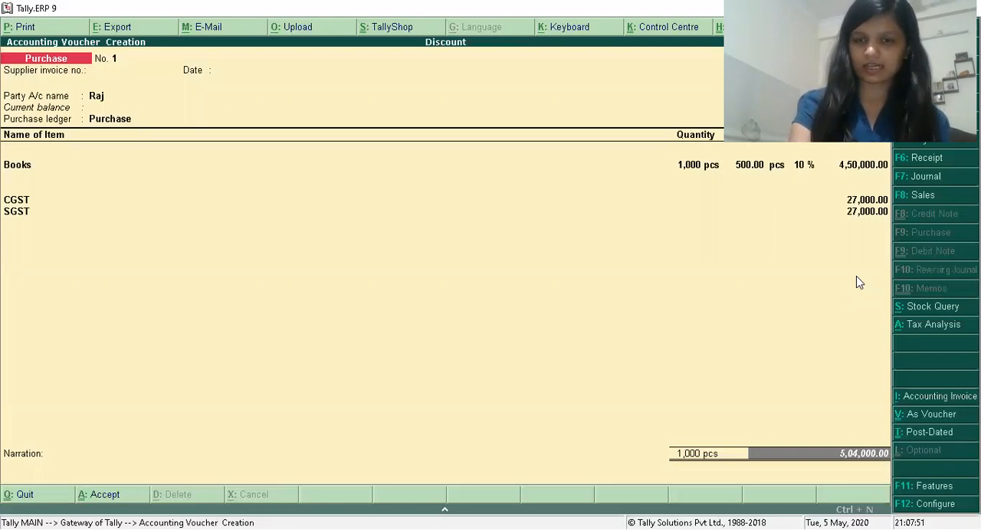
key("Return")
key("Return")
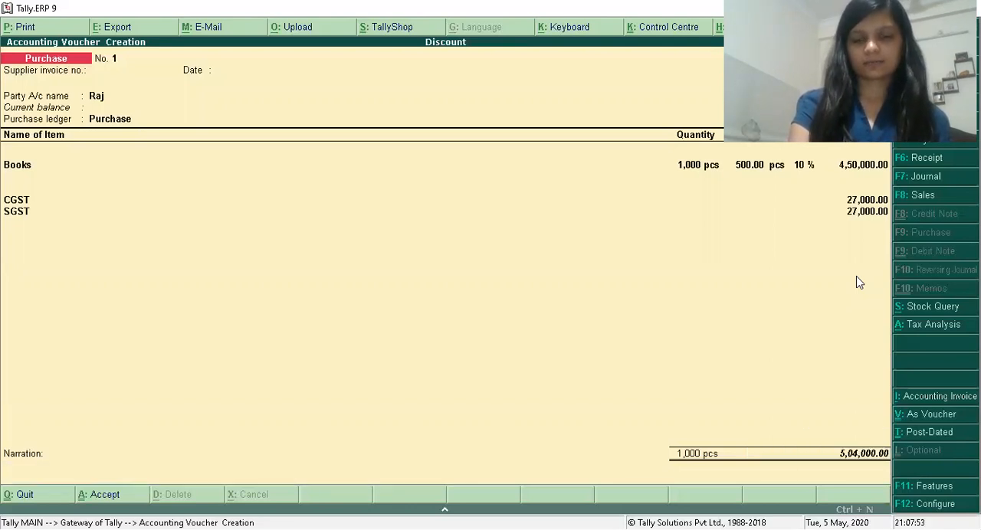
key("y")
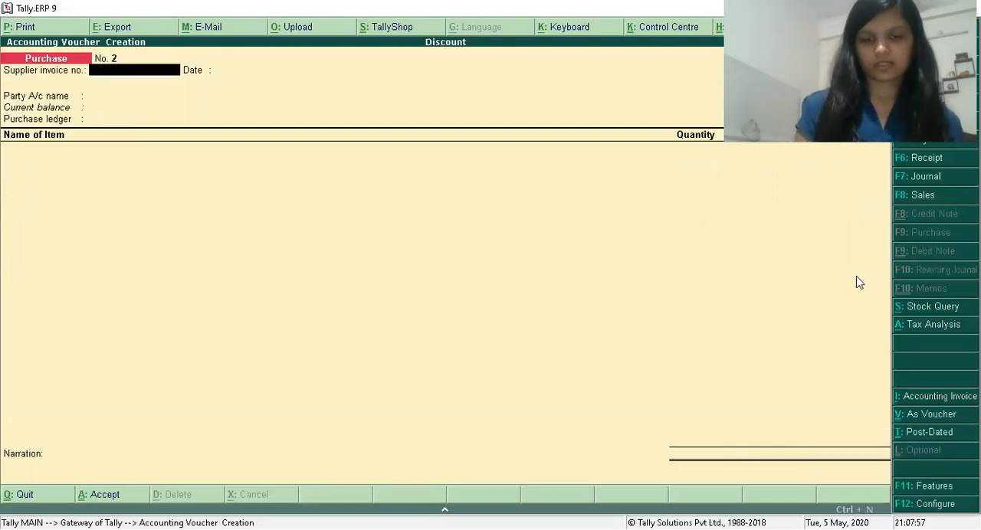
Switch to a Sales voucher and disable the separate discount column in invoices in the company's inventory features.
key("F8")
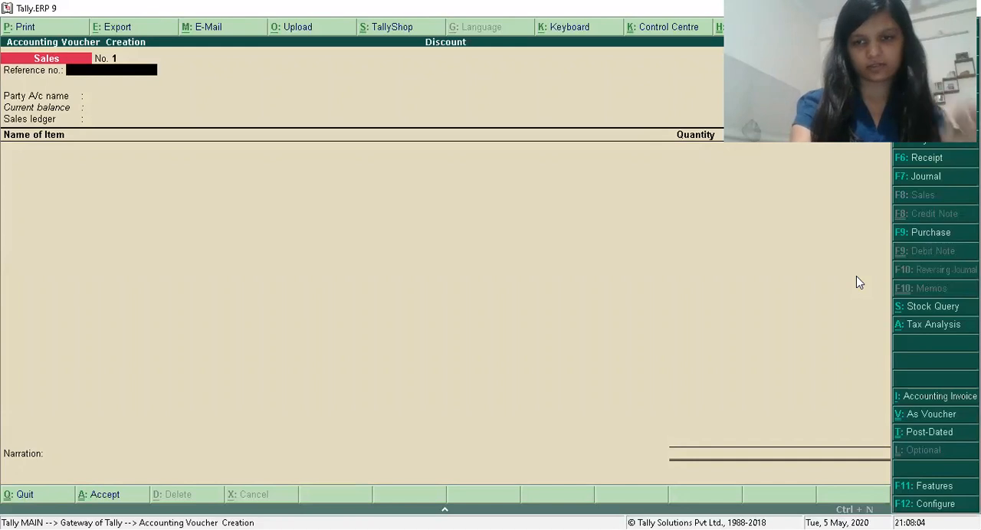
key("F11")
key("F2")
key("Return")
key("Return")
key("Return")
key("Return")
key("Return")
key("Return")
key("Return")
key("Return")
key("Return")
key("Return")
key("Return")
key("Return")
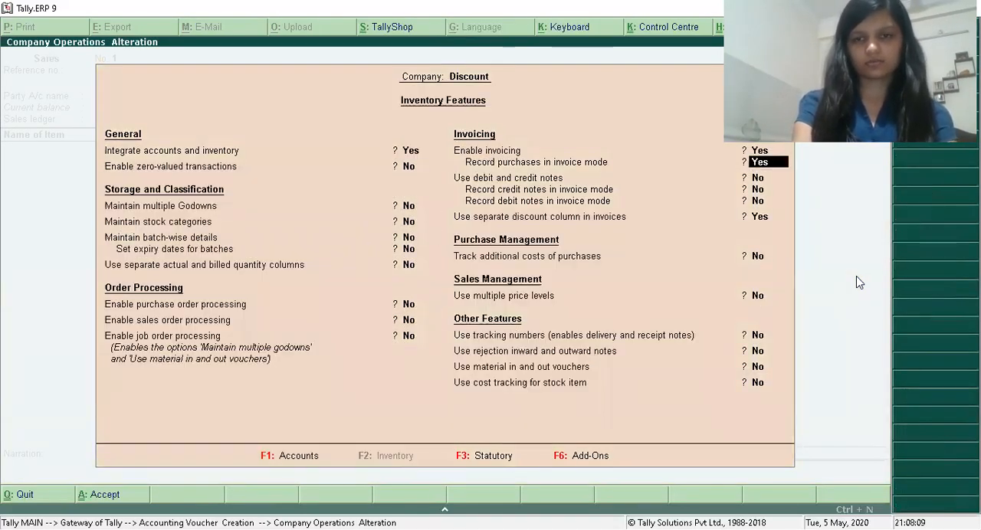
type("n")
key("Return")
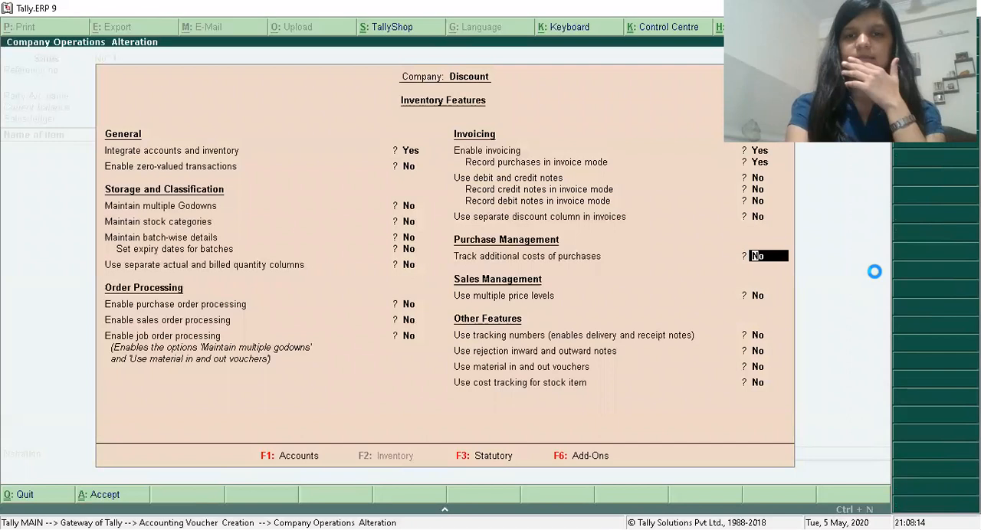
key("ctrl+a")
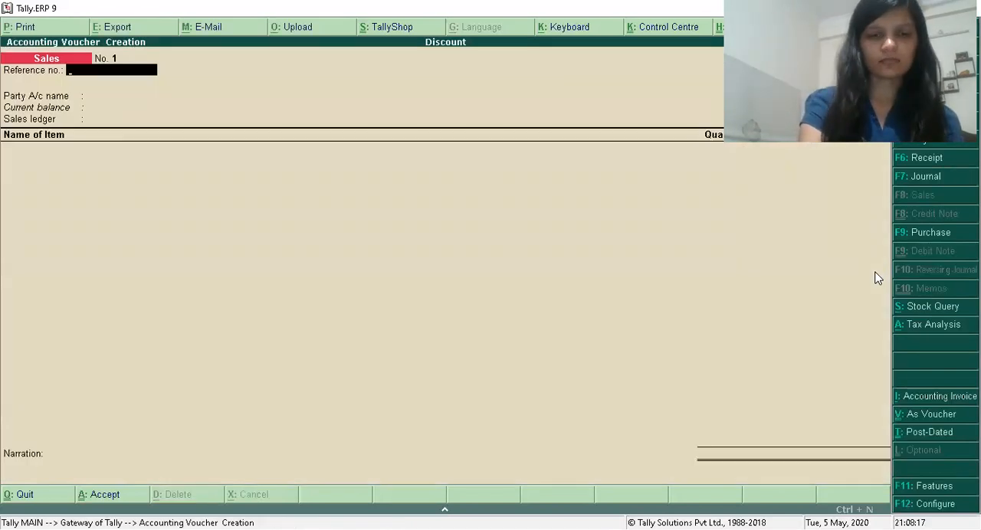
Leave the reference number blank, choose the customer as party, accept the despatch and buyer's details, and select the Sales ledger.
key("Return")
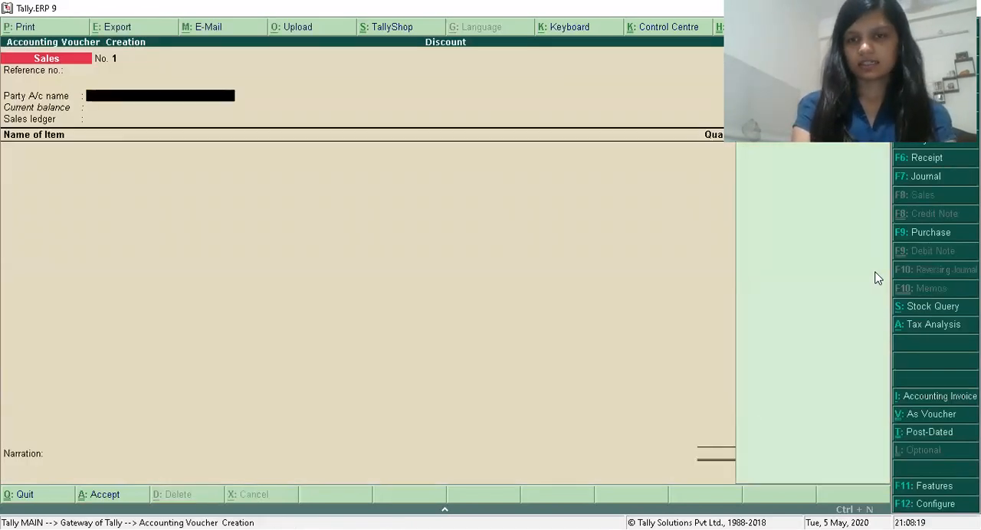
key("Return")
key("Return")
key("Return")
key("Return")
key("Return")
key("Return")
key("Return")
key("Return")
key("Return")
key("Return")
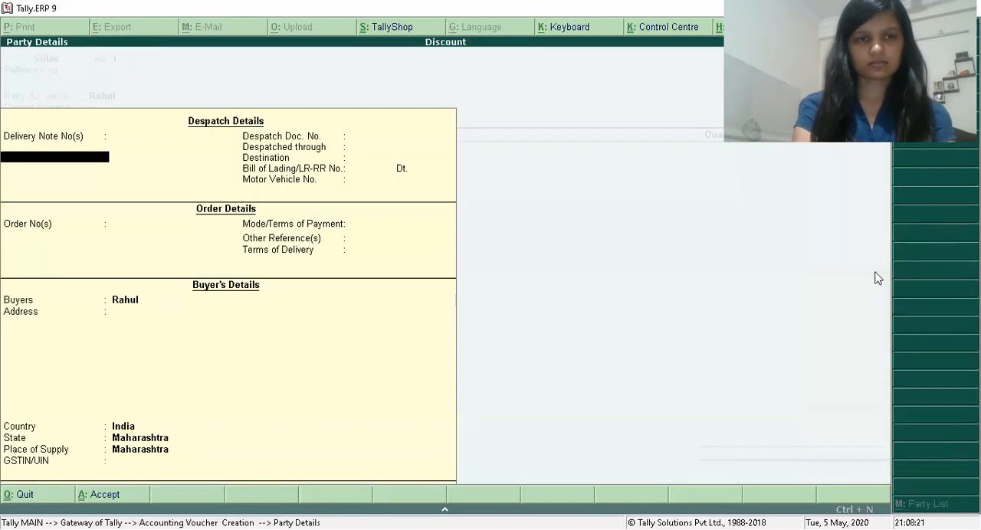
key("Return")
key("Return")
key("Return")
key("Return")
key("Return")
key("Return")
key("Return")
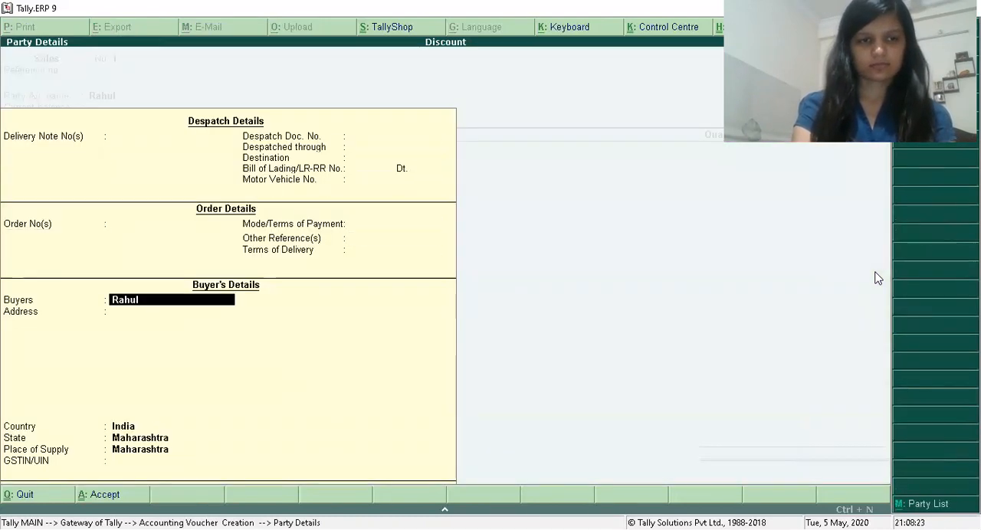
key("Return")
key("Return")
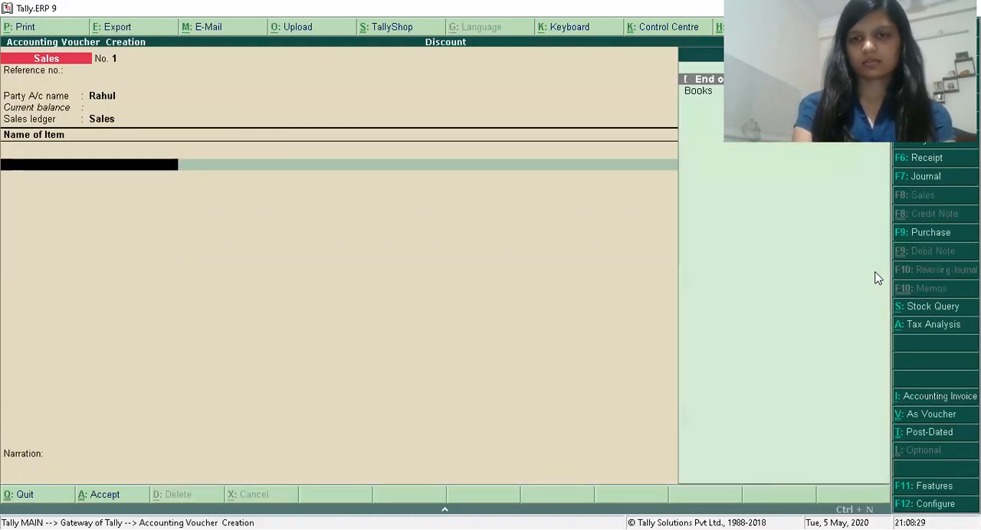
Add the item Books to the sales voucher with a quantity of 900 pcs at a rate of 600 per pcs.
key("Return")
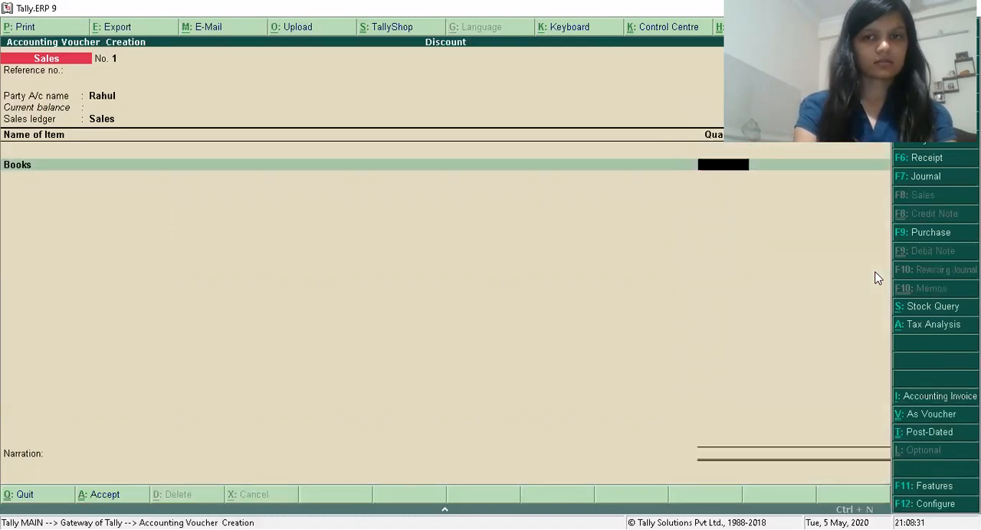
type("600")
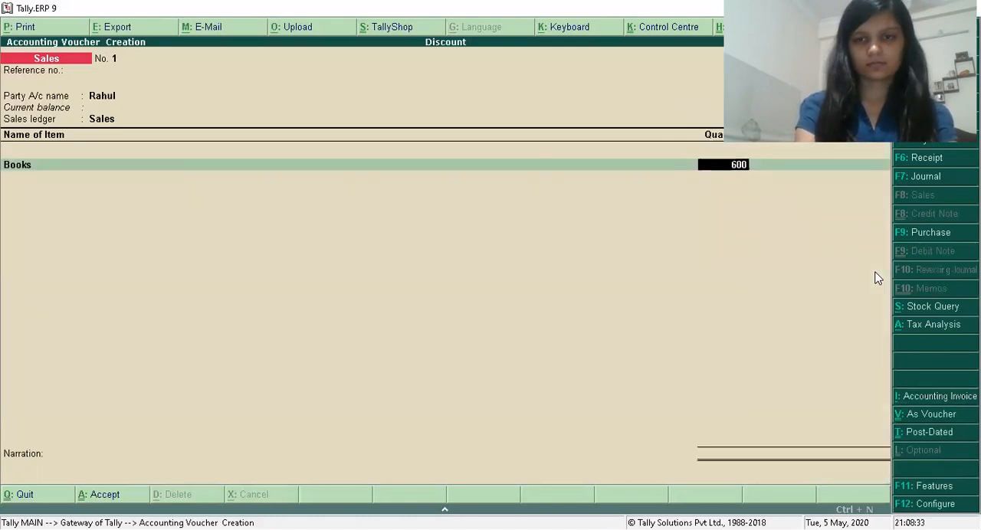
key("BackSpace")
key("BackSpace")
key("BackSpace")
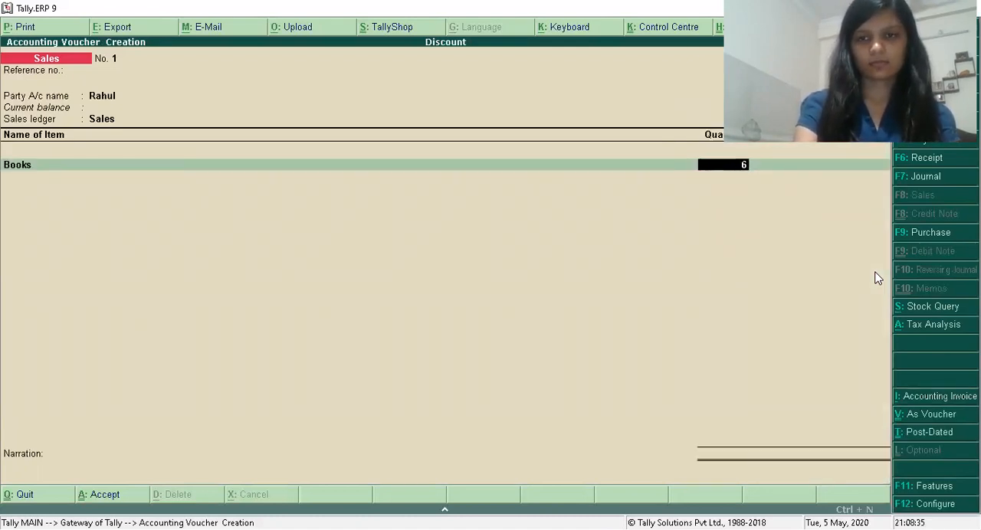
type("900")
key("Return")
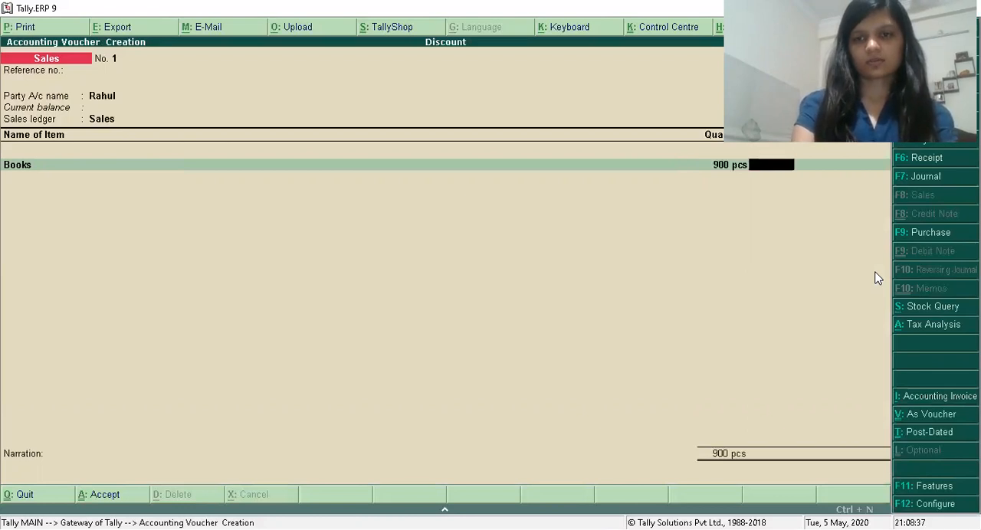
type("600")
key("Return")
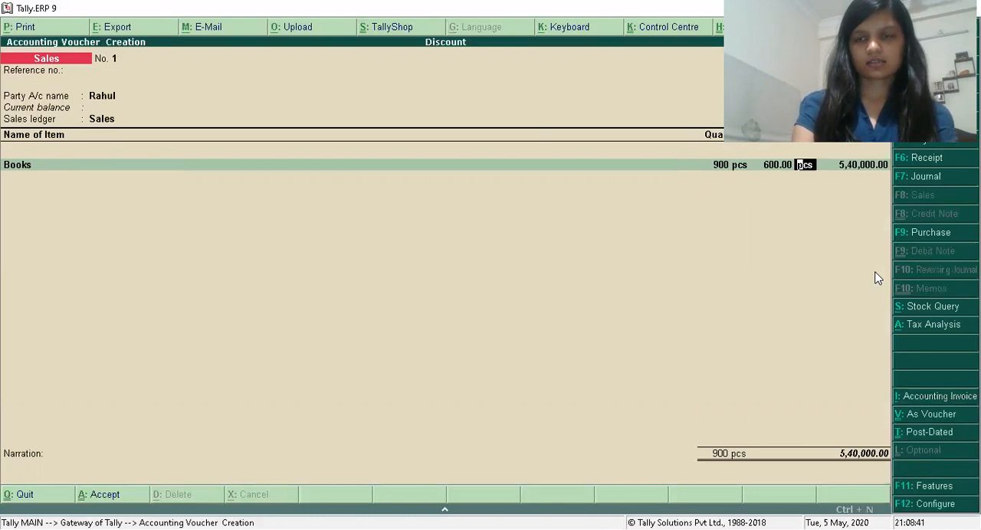
key("Return")
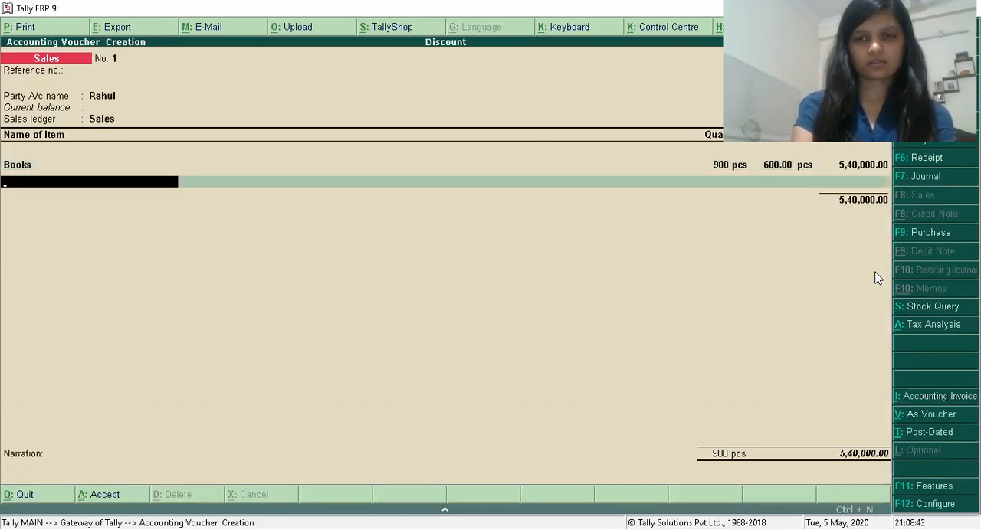
Finish the item list and start a new ledger named Disc Allowed under Indirect Expenses from within the sales voucher.
key("Return")
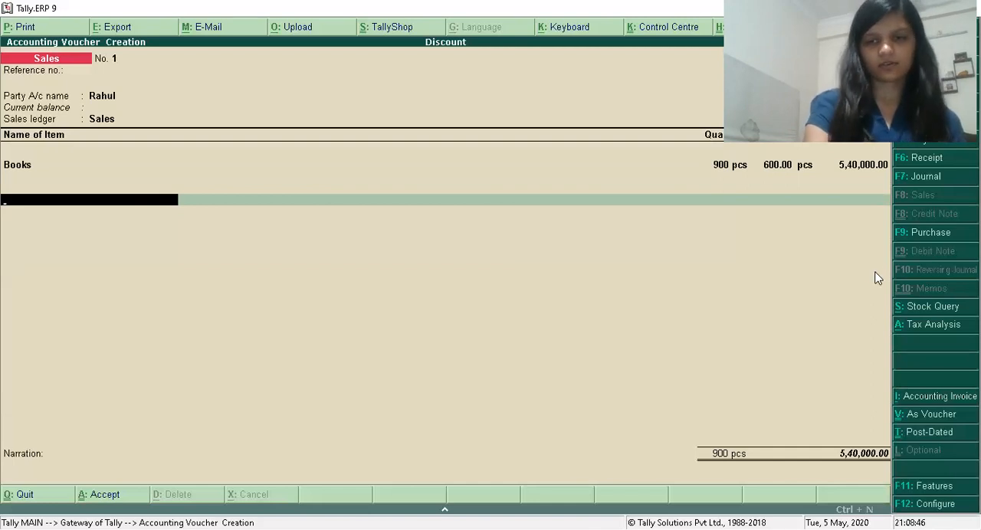
key("alt+c")
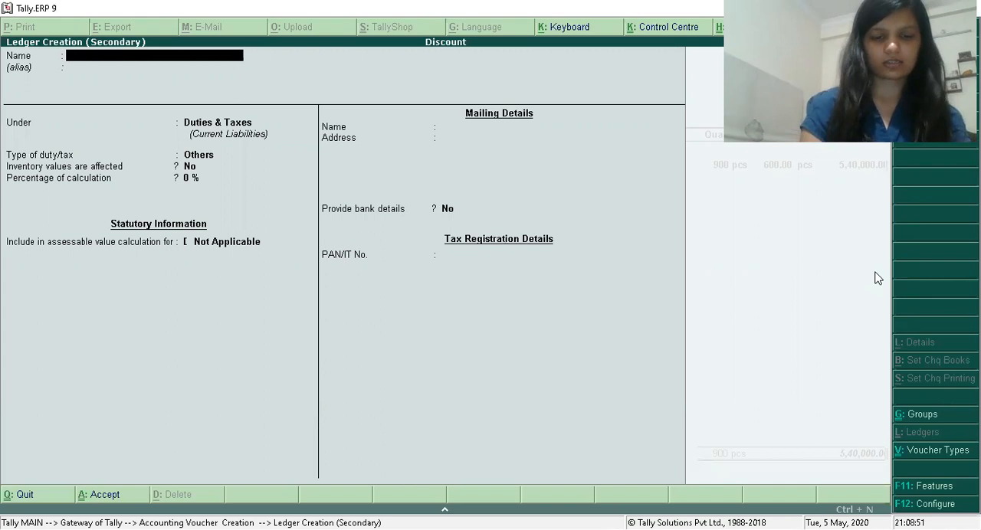
type("Disc Allo")
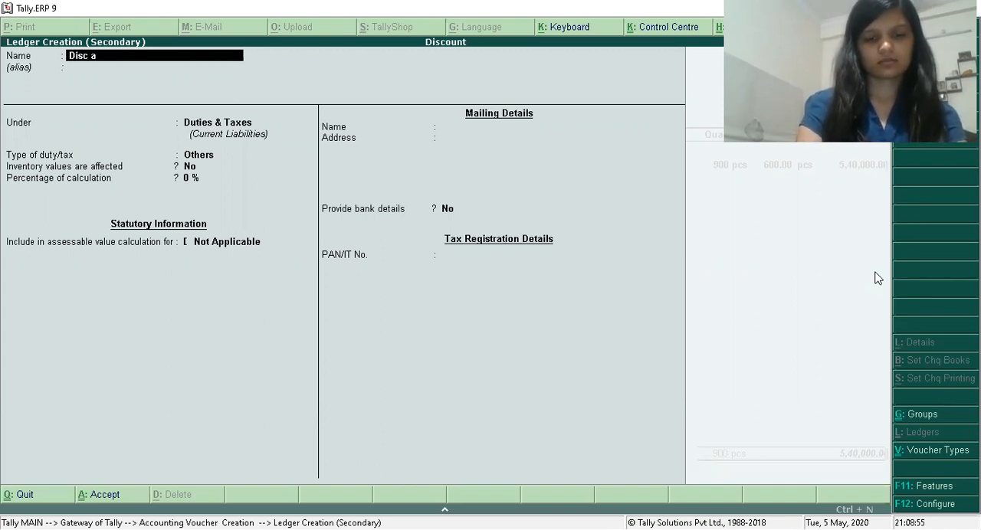
type("wed")
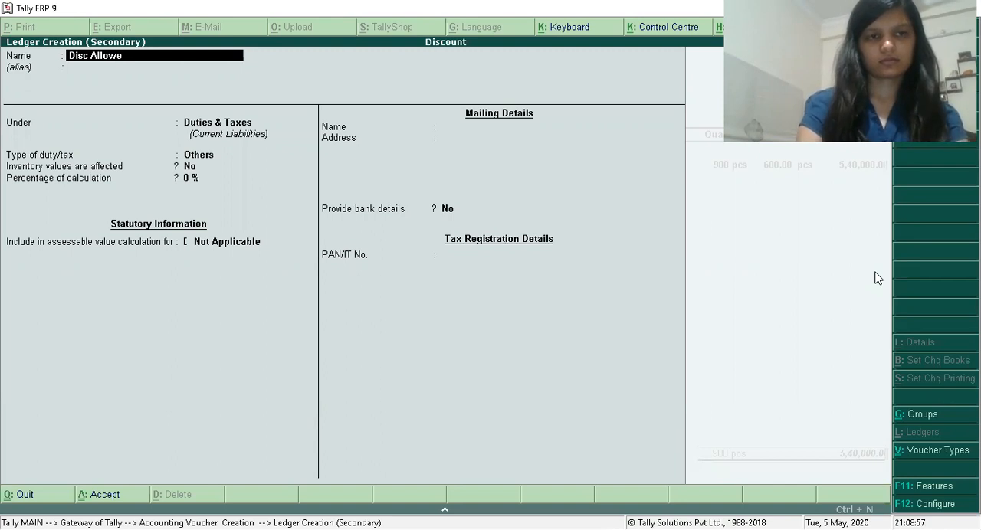
key("Return")
key("Return")
type("In")
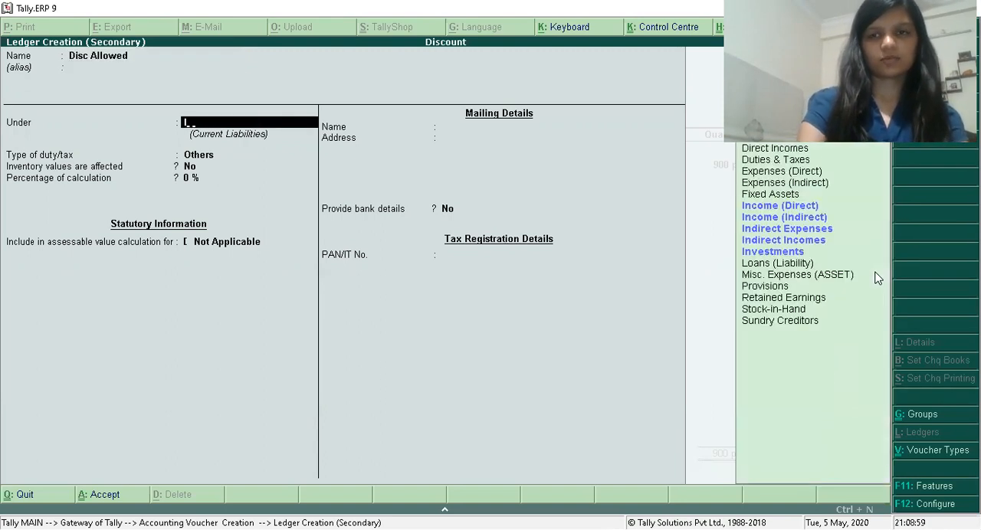
key("Return")
key("Return")
key("Return")
key("Return")
key("Return")
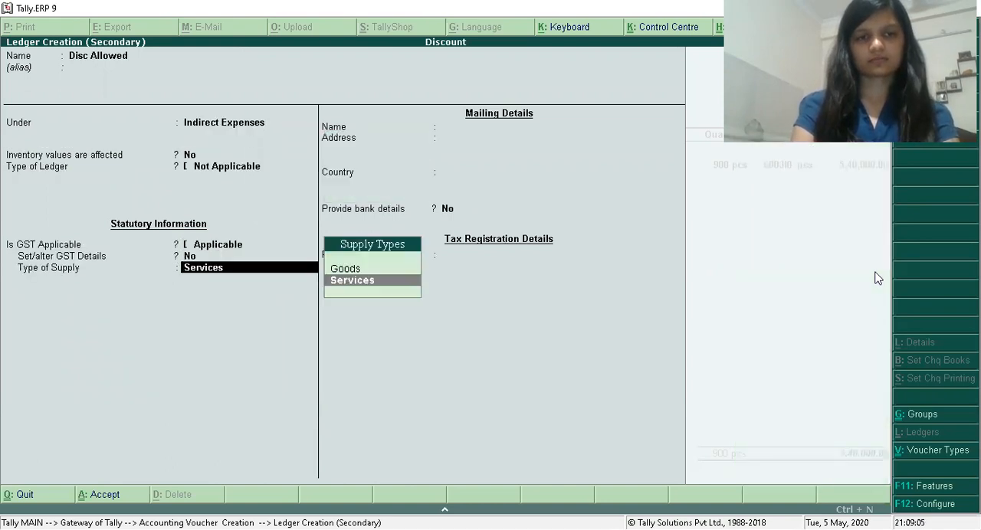
Keep the Disc Allowed ledger's GST setting Applicable with supply type Services, and save the ledger into the voucher.
key("Return")
key("Return")
key("Return")
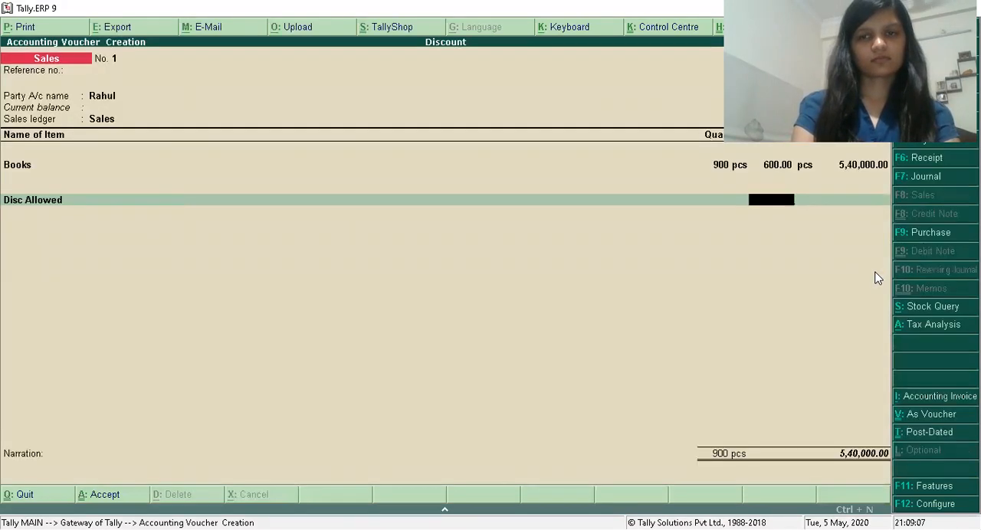
Enter the Disc Allowed rate as -10 % so it is deducted, and accept the calculated amount.
type("10")
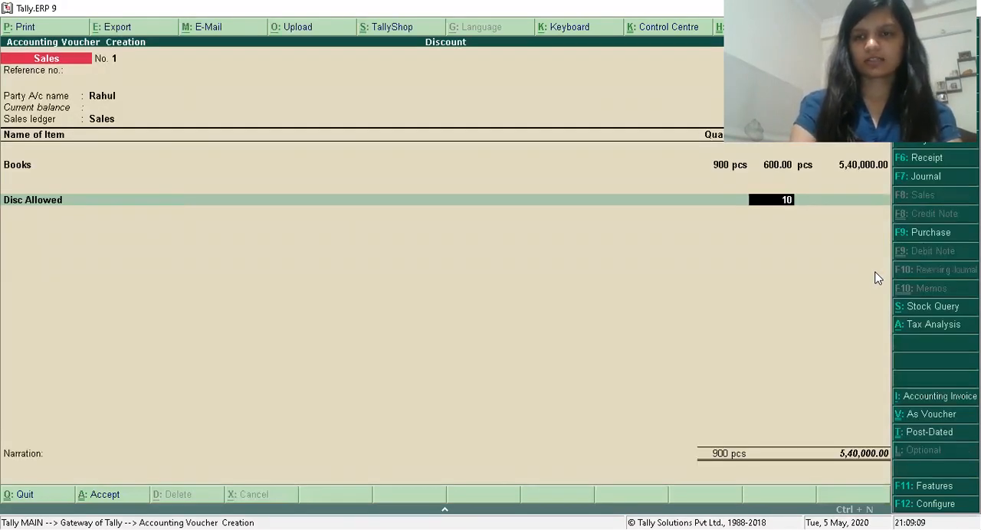
key("Return")
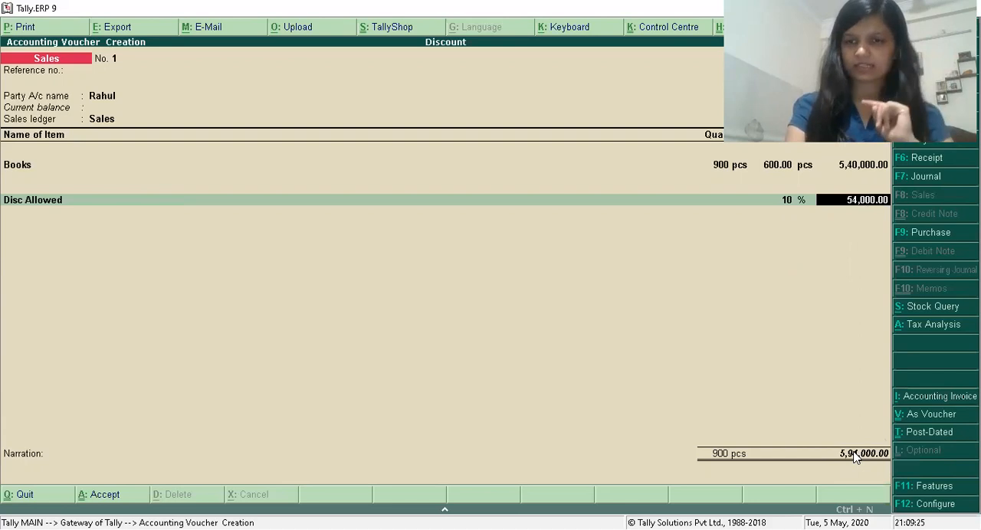
key("BackSpace")
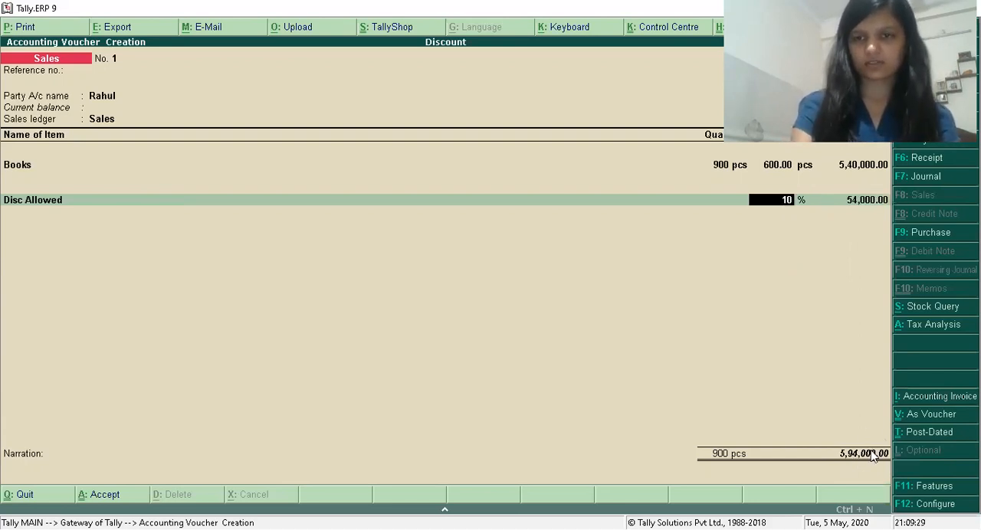
key("BackSpace")
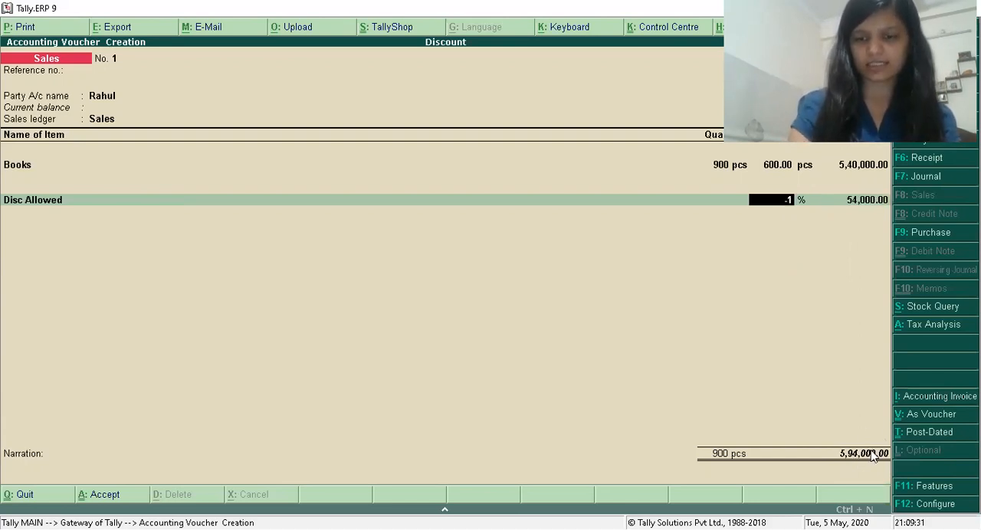
key("Return")
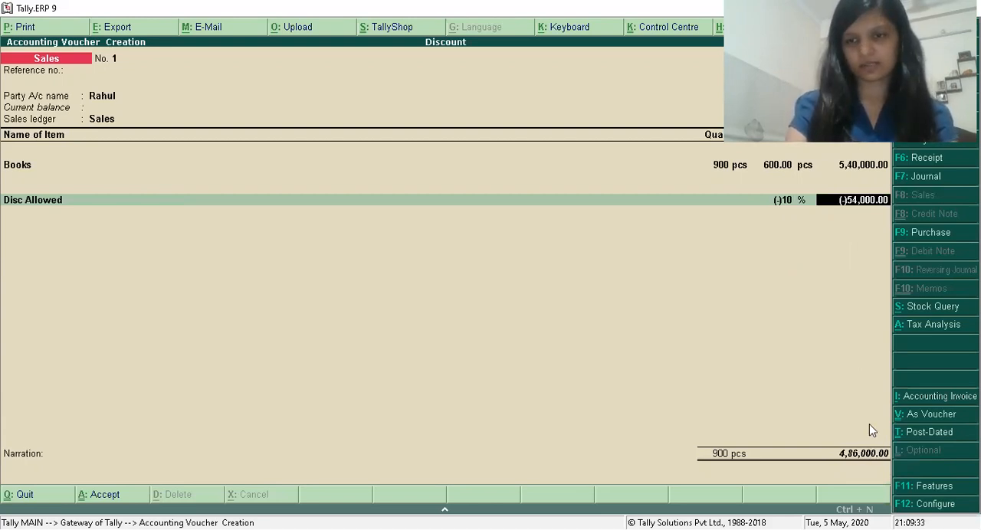
key("Return")
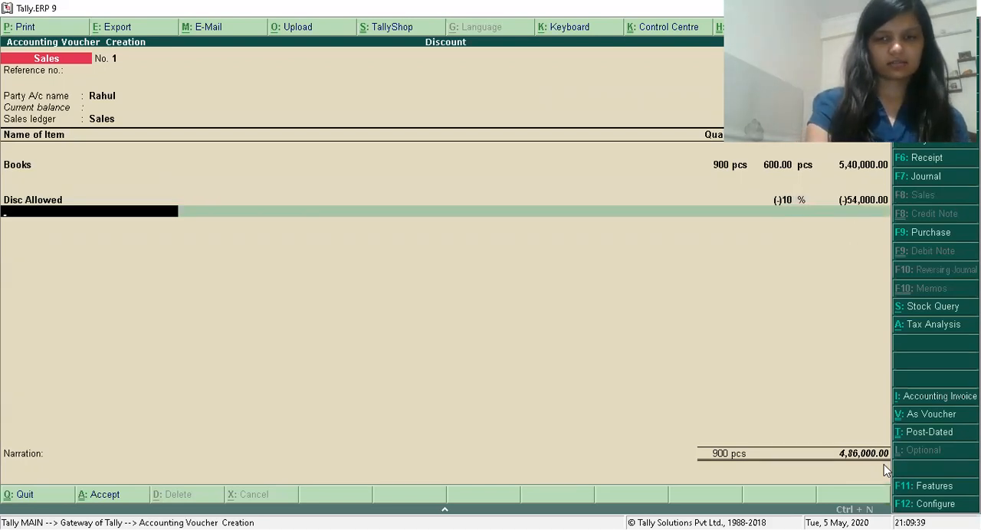
Start a new ledger named IGST for the next voucher line and place it under Duties & Taxes.
key("alt+c")
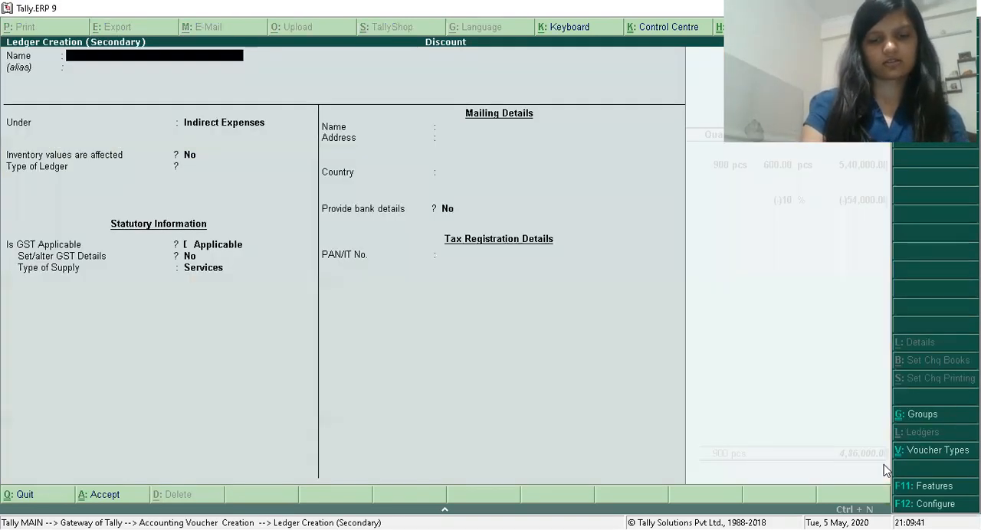
type("IGST")
key("Return")
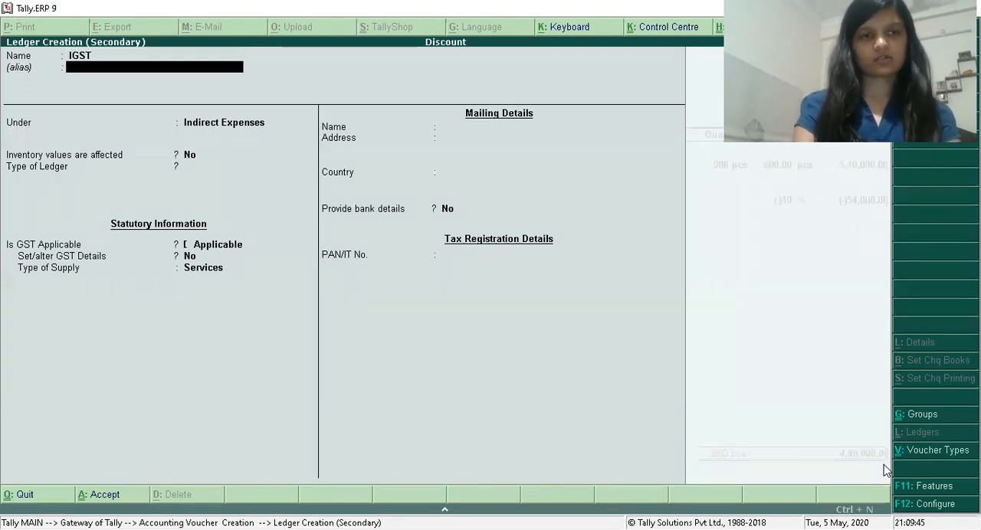
key("Return")
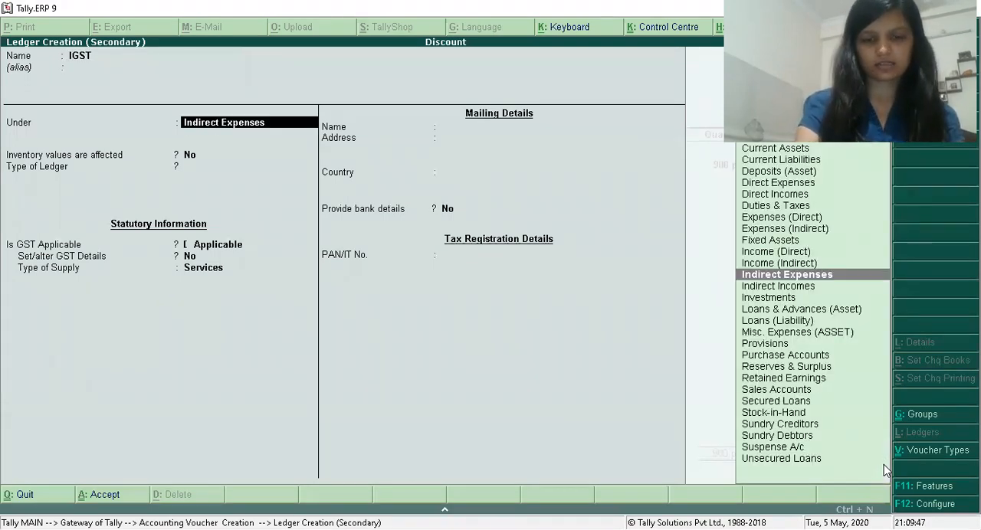
type("I")
key("BackSpace")
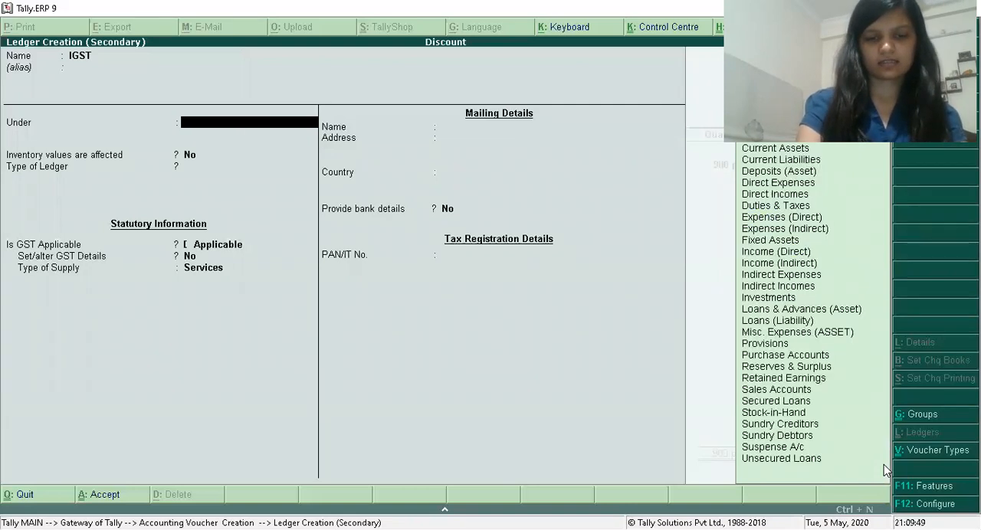
type("Du")
key("Return")
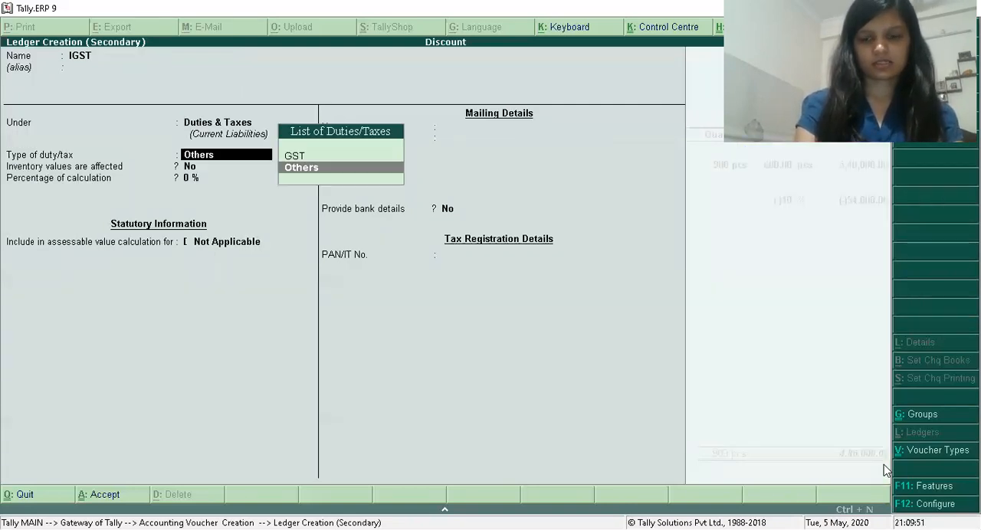
Set the IGST ledger's duty type to GST and tax type to Integrated Tax, keep the other defaults and save it.
key("Up")
key("Return")
key("Down")
key("Down")
key("Return")
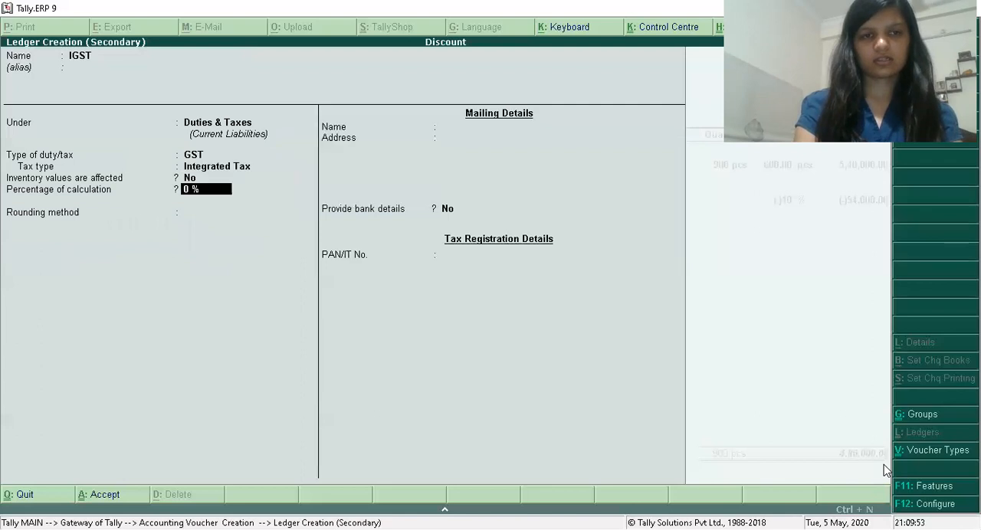
key("Return")
key("Return")
key("Return")
key("Return")
key("Return")
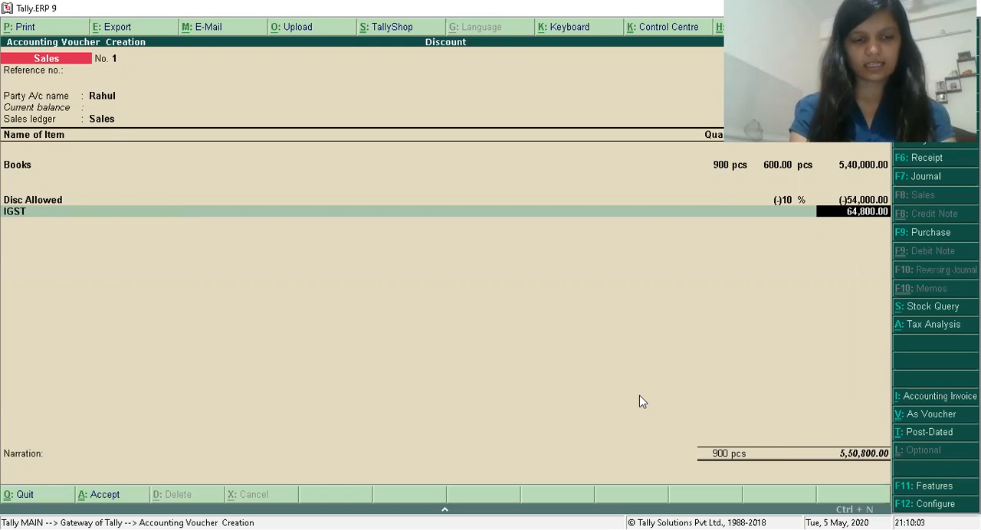
Examine the voucher's tax analysis for the taxable value of Books and return to the voucher.
key("alt+a")
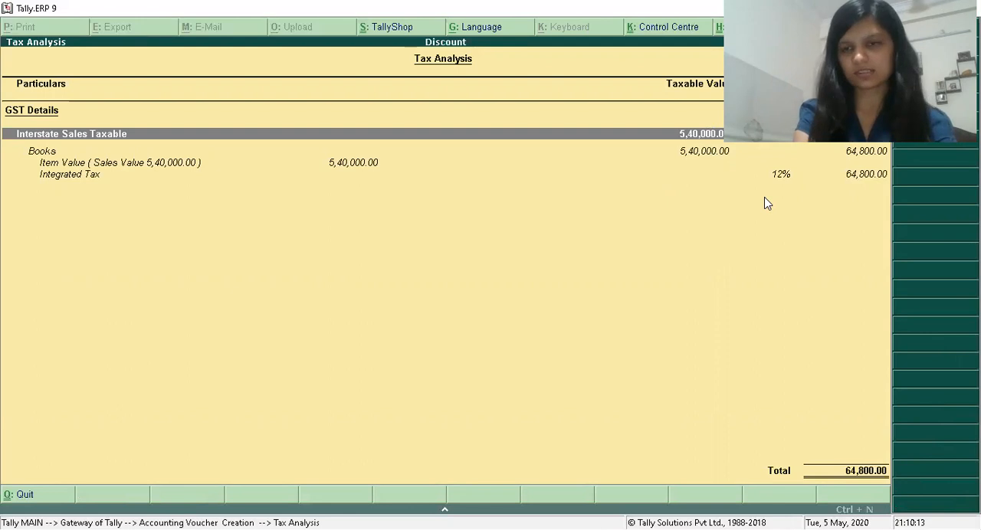
key("Escape")
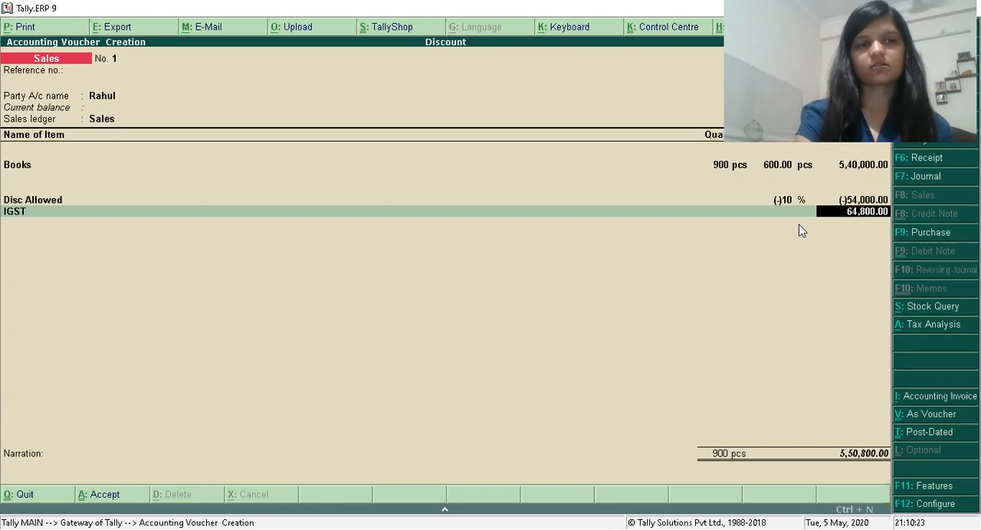
Go back to the Disc Allowed line, open its ledger for alteration and set GST applicability to Not Applicable.
key("BackSpace")
key("BackSpace")
key("BackSpace")
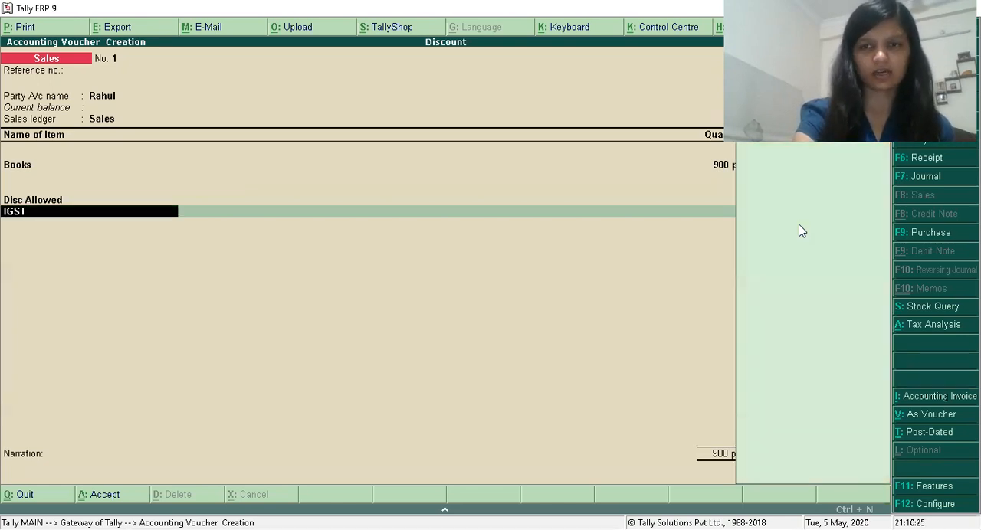
key("BackSpace")
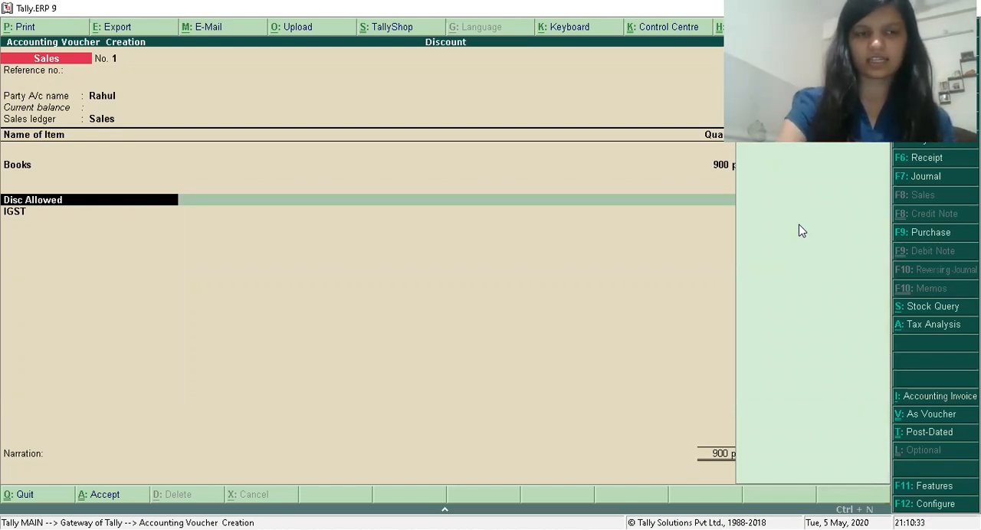
key("ctrl+Return")
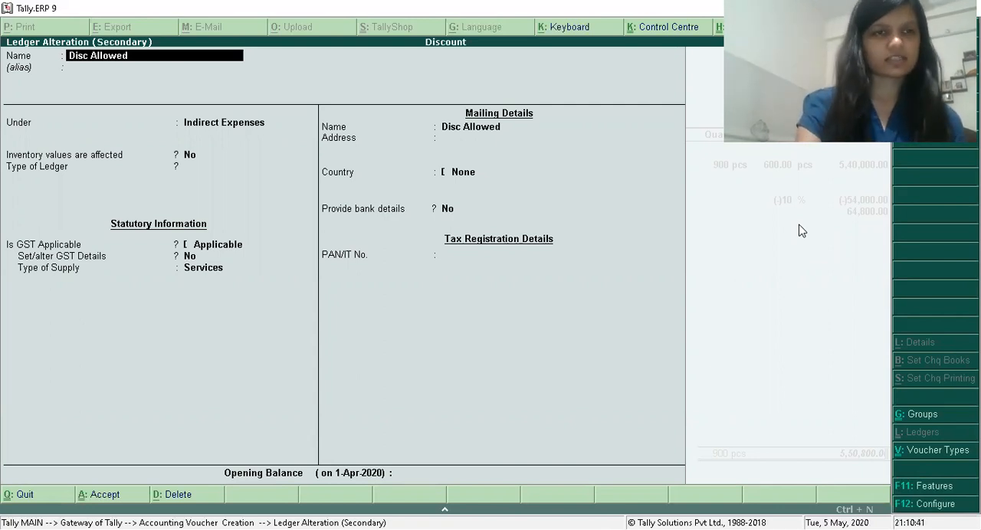
key("Return")
key("Return")
key("Return")
key("Return")
key("Return")
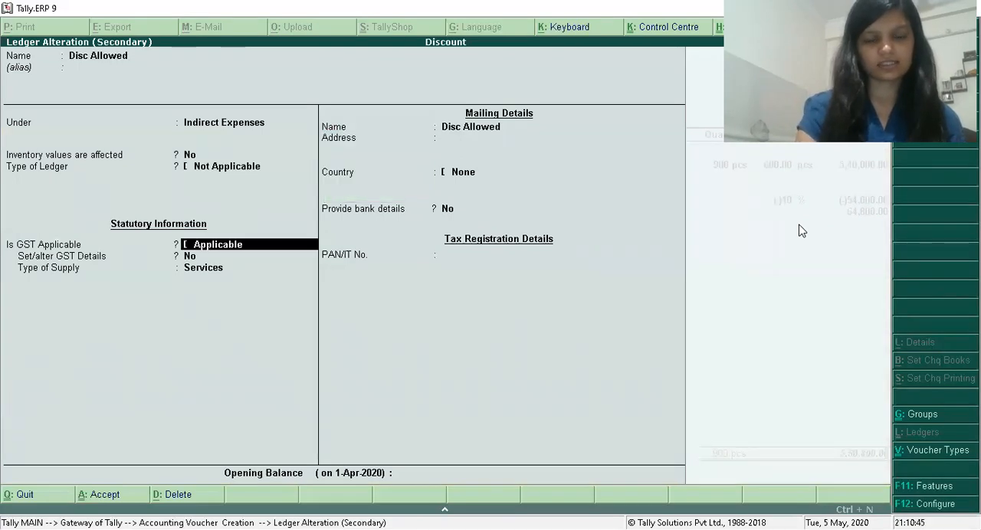
key("BackSpace")
key("Down")
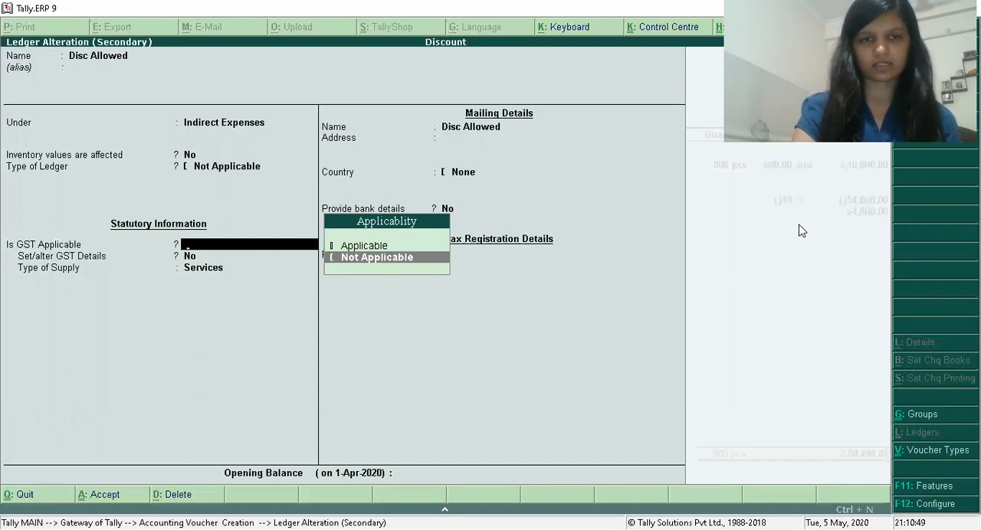
key("Return")
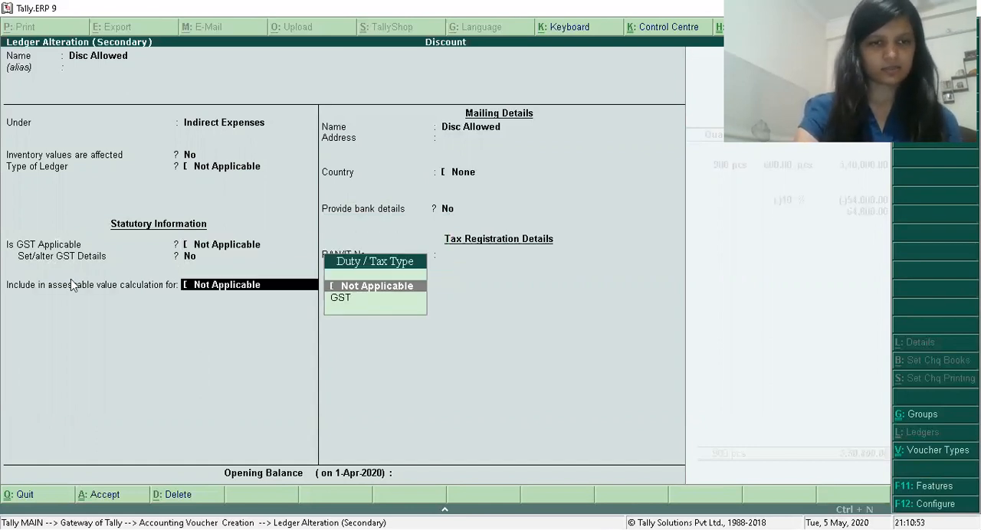
Include Disc Allowed in the assessable value calculation for GST, appropriated to Goods and Based on Value, and save the ledger.
key("Down")
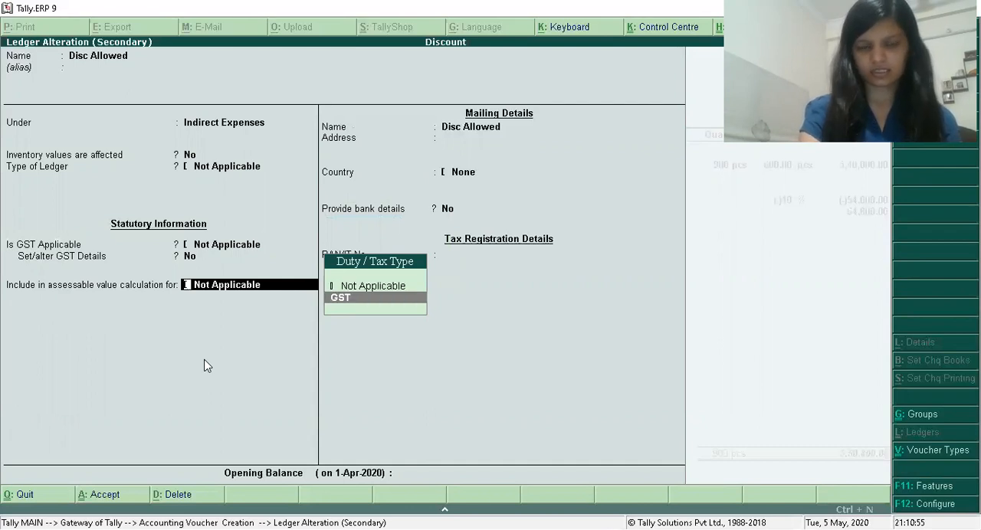
key("Return")
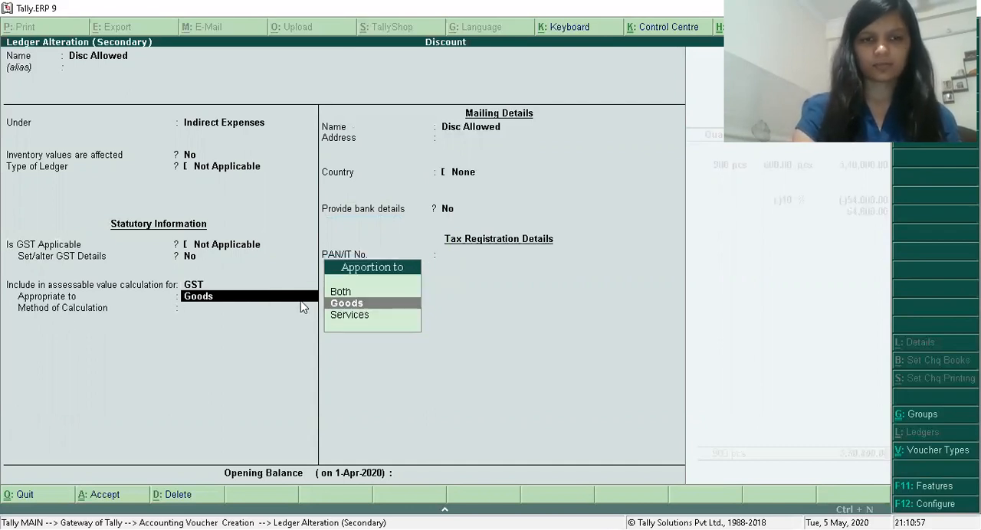
key("Return")
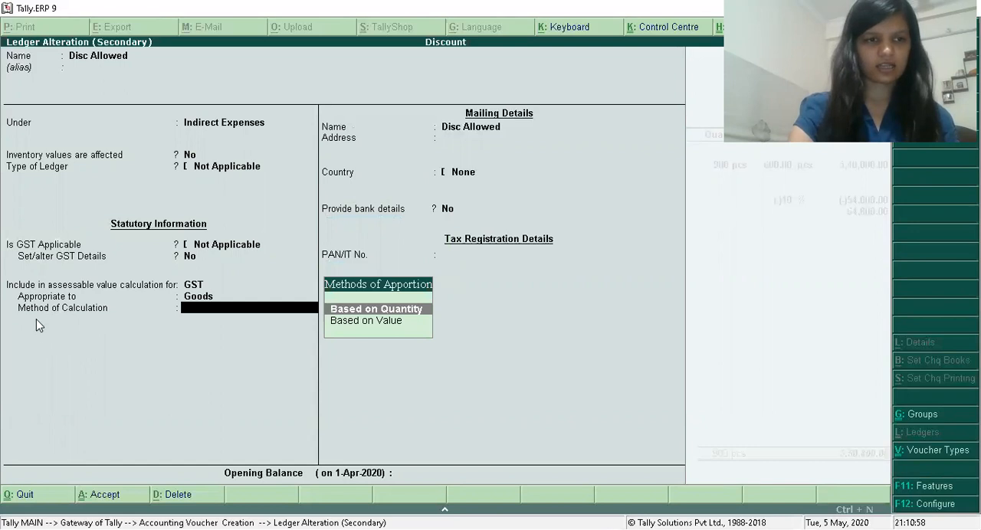
key("Down")
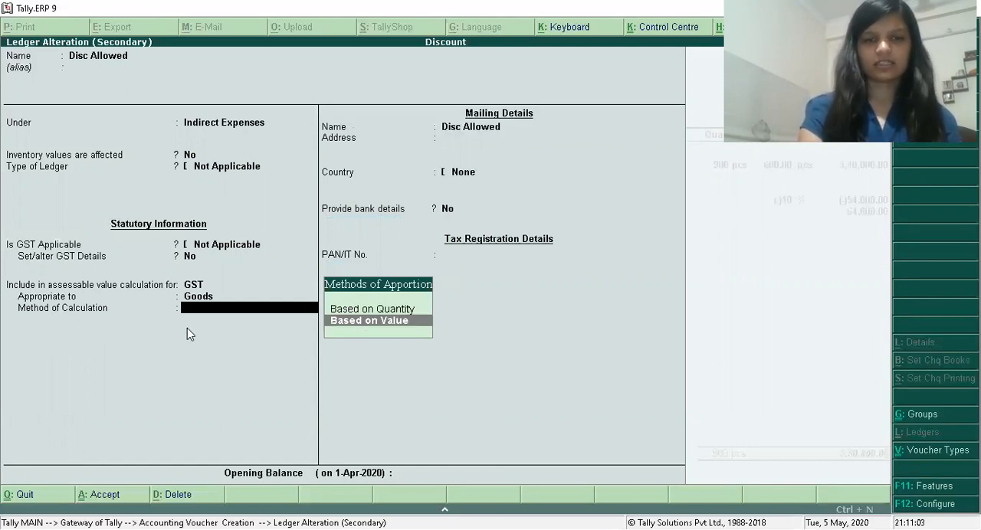
key("Return")
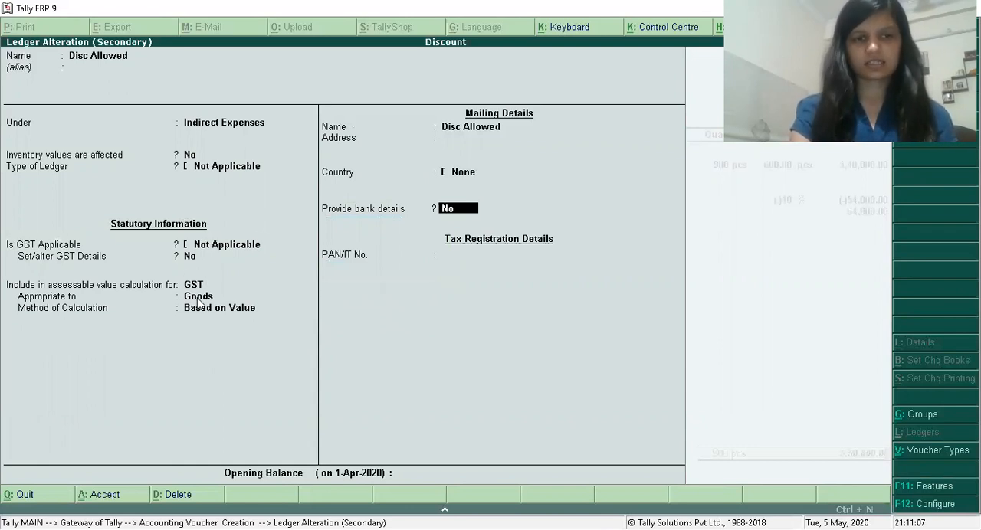
key("Return")
key("Return")
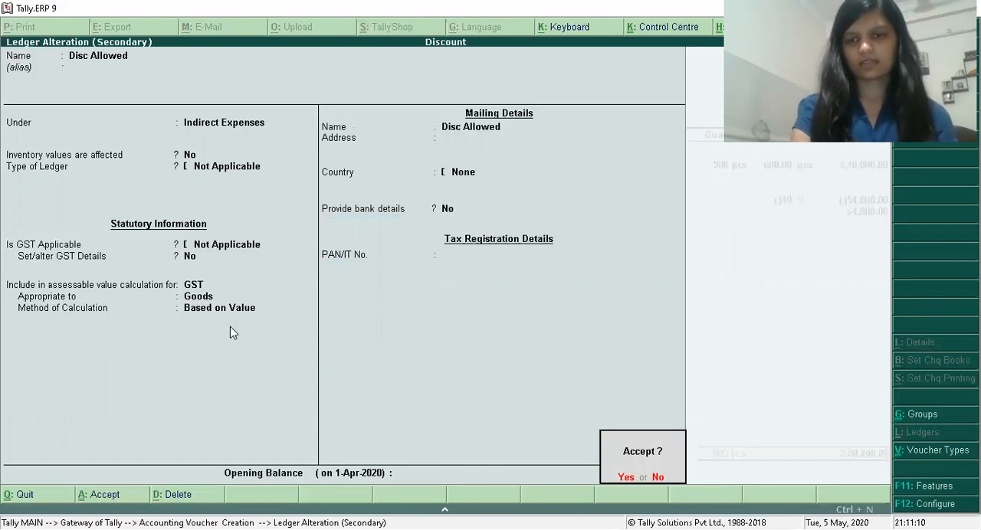
key("Return")
key("Return")
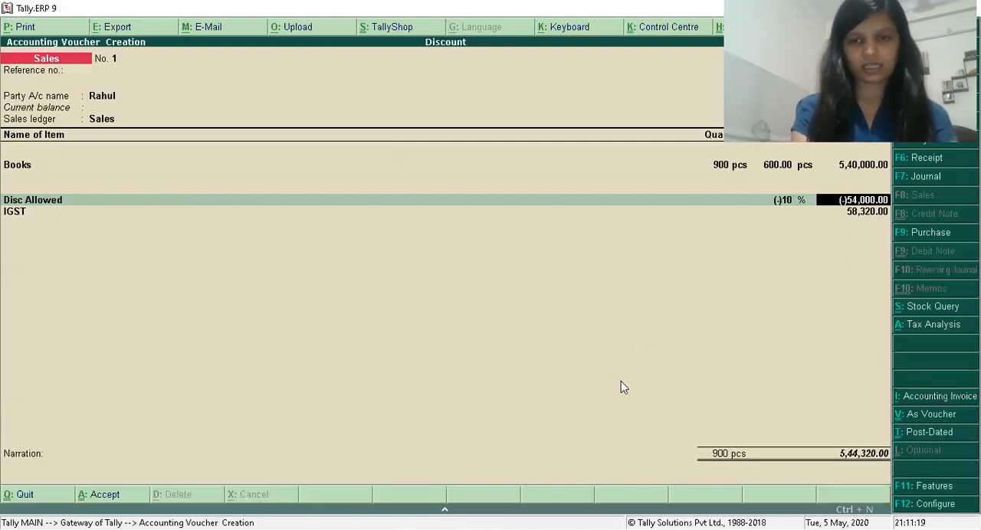
Examine the detailed tax analysis for how Disc Allowed affects the taxable value and Integrated Tax of Books, and return to the voucher.
key("alt+a")
key("alt+F1")
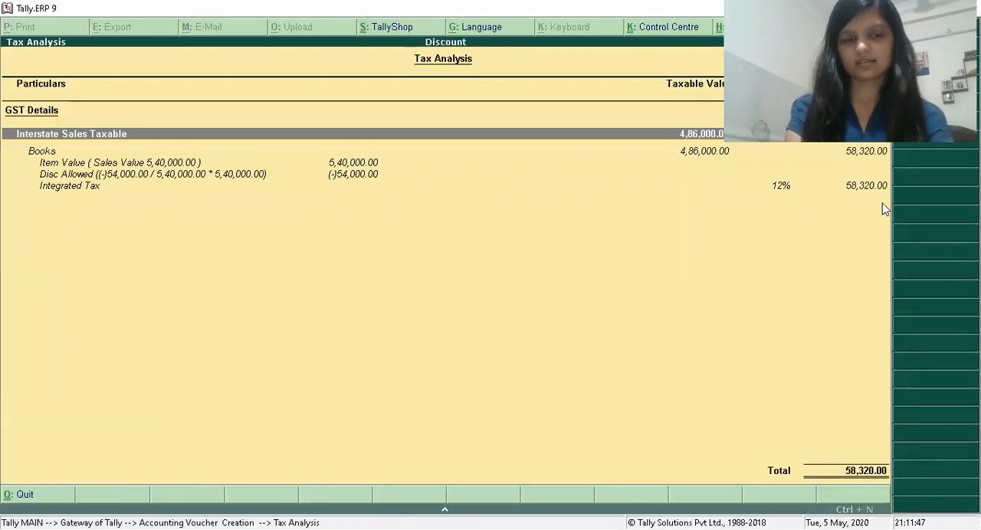
key("Escape")
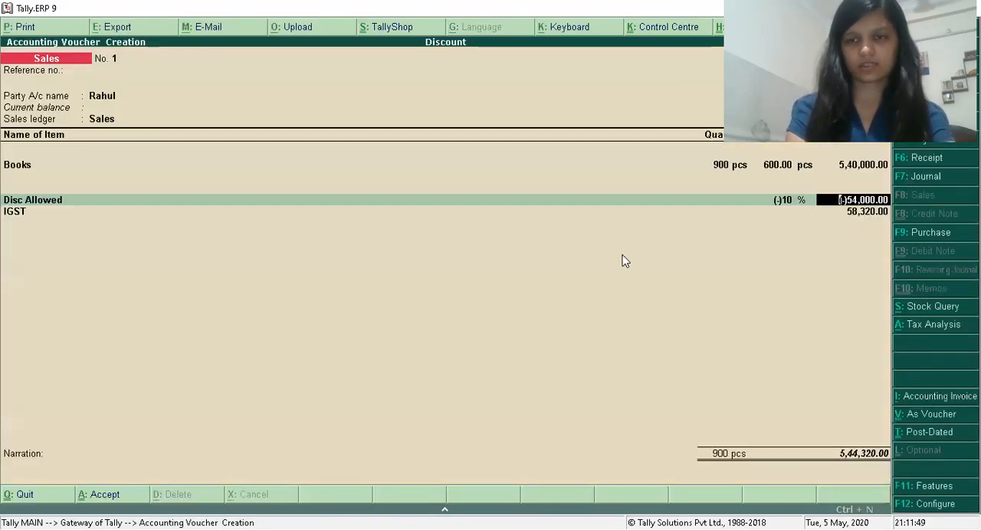
Keep the Disc Allowed and IGST lines, leave the narration blank, save the sales voucher and return to the Gateway of Tally.
key("Return")
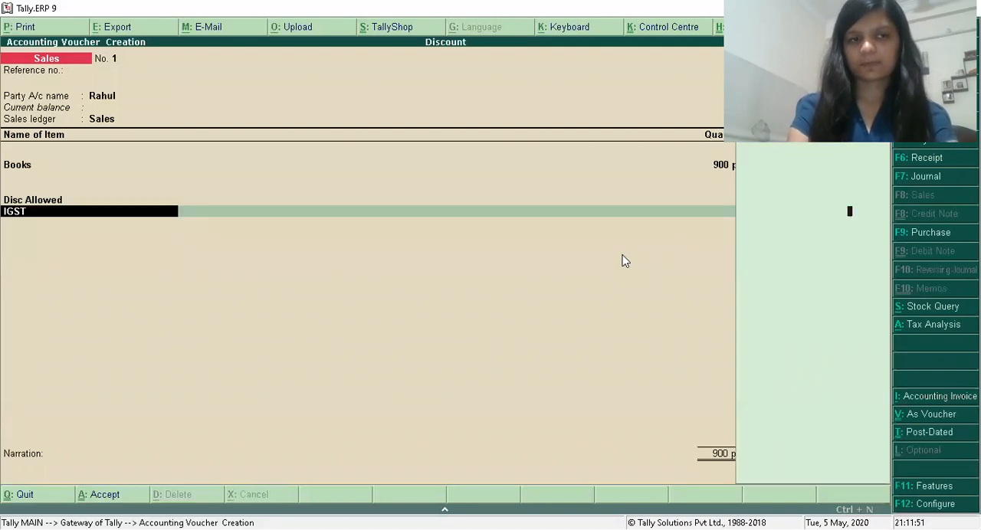
key("Return")
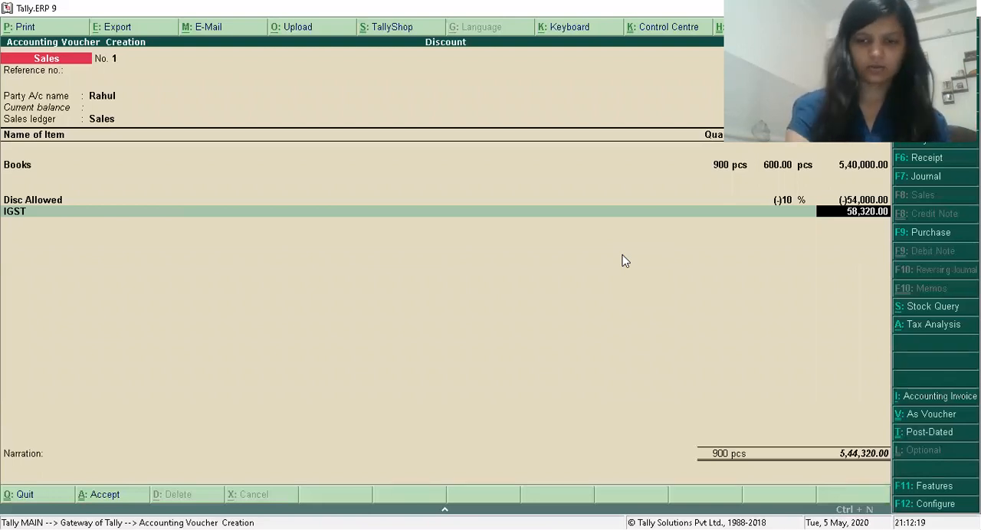
key("Return")
key("Return")
key("Return")
key("Return")
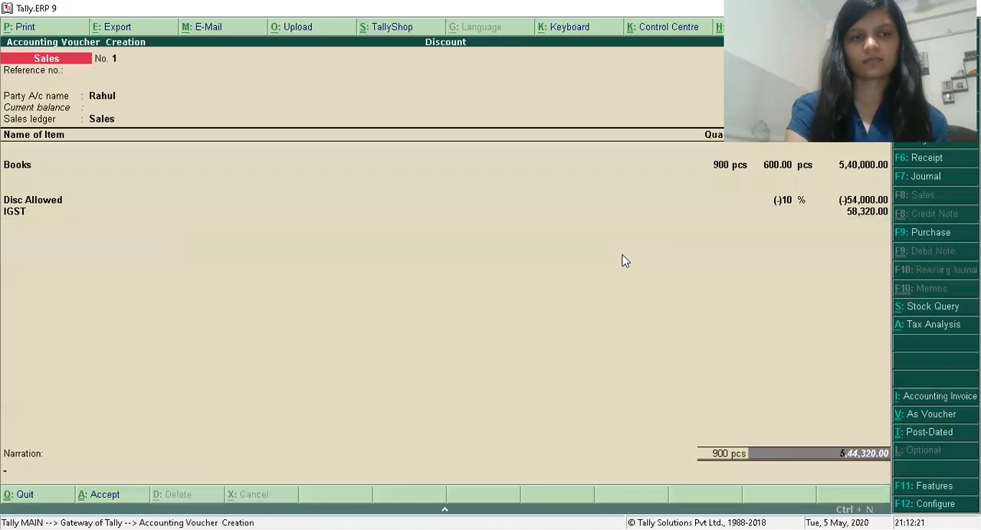
key("Return")
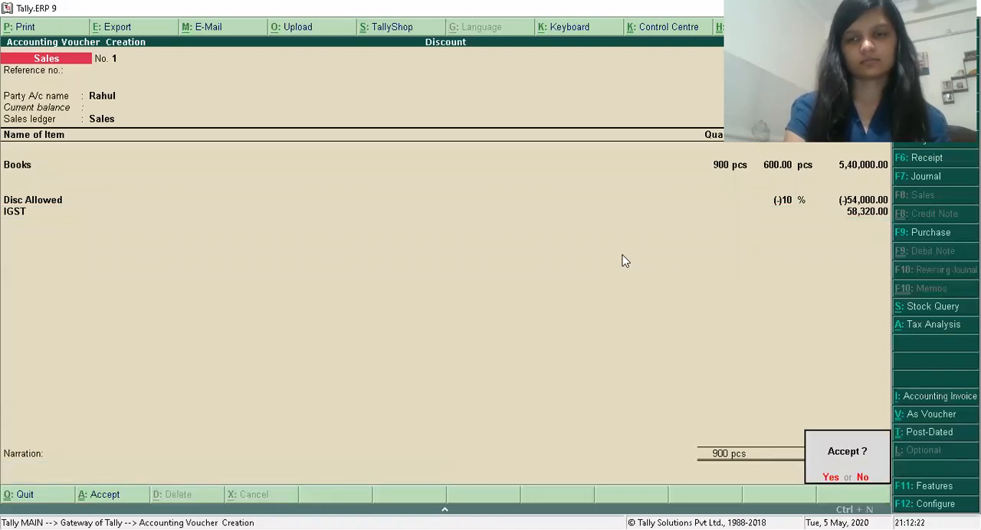
key("Escape")
key("Return")
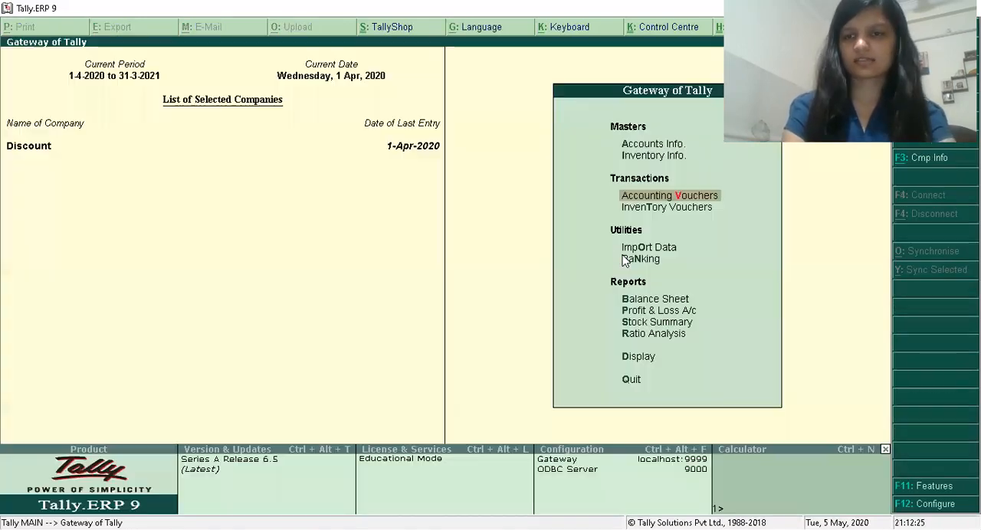